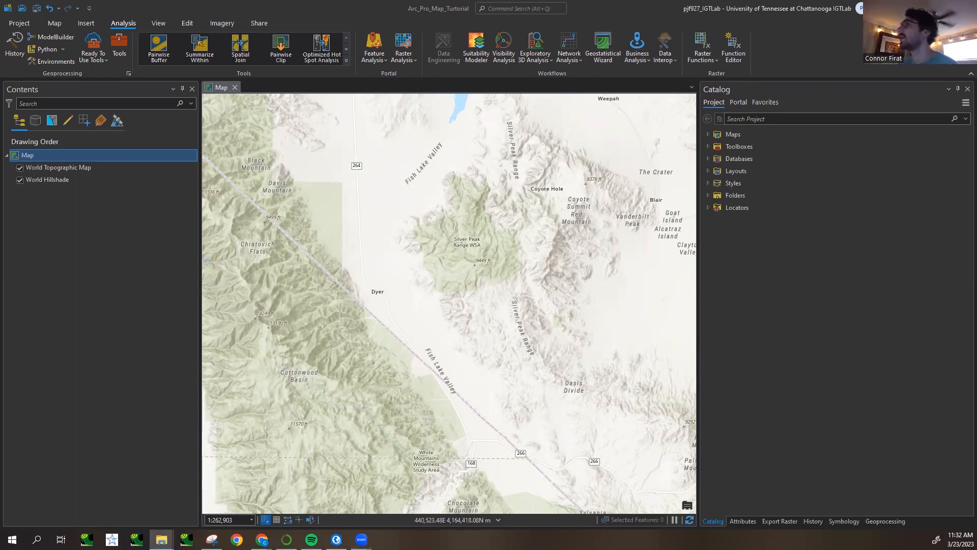
# - Add Dataset-1.img from the project's Data > Lab6_Data folder to the map
pyautogui.moveTo(0, 6); pyautogui.dragTo(311, 1)
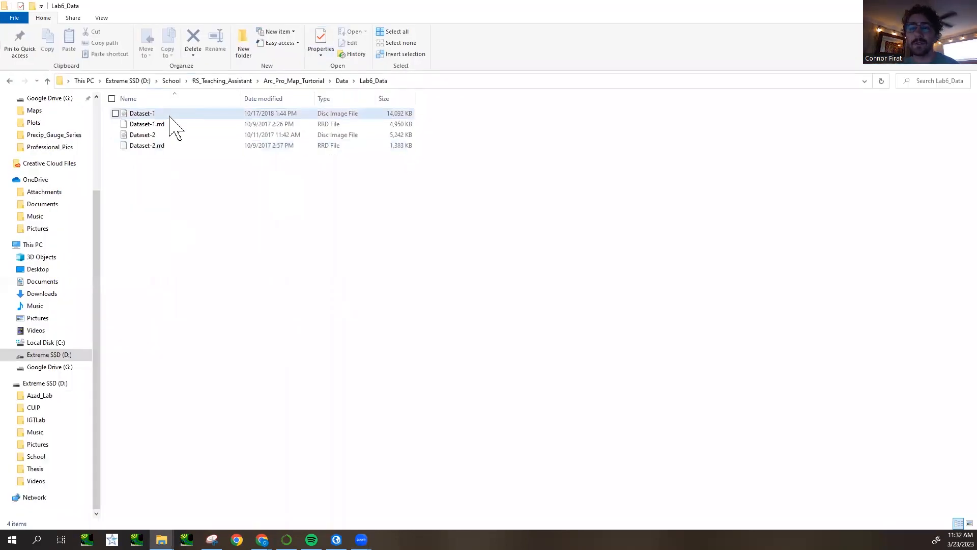
pyautogui.click(907, 7)
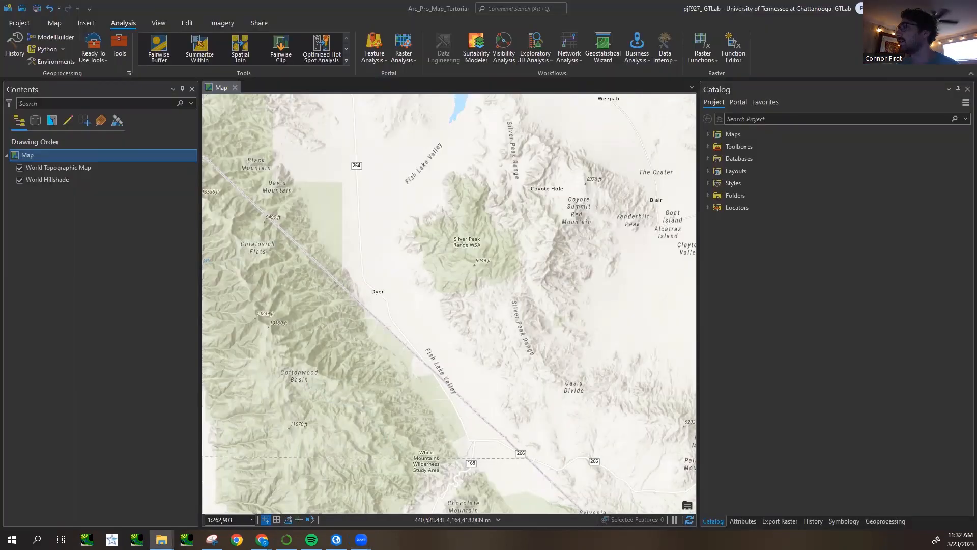
pyautogui.click(708, 195)
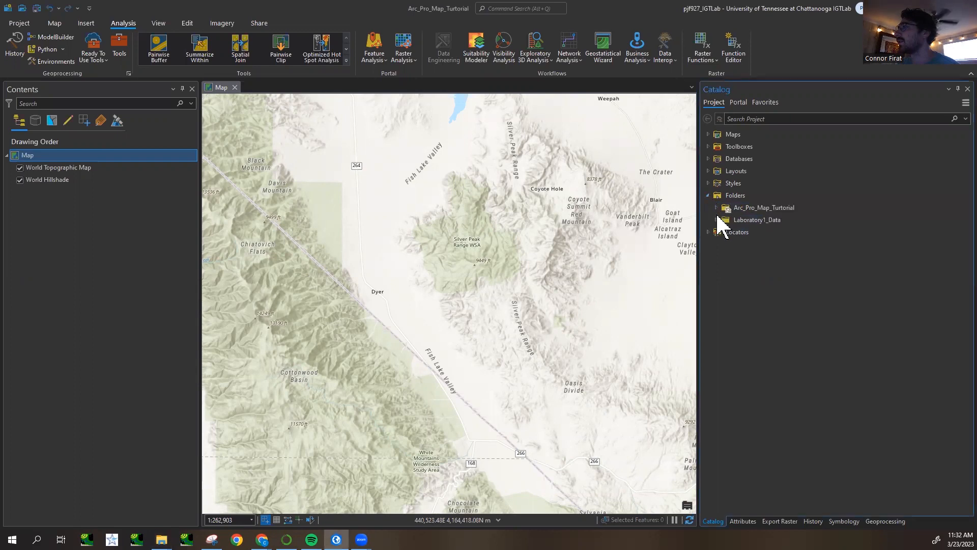
pyautogui.click(717, 208)
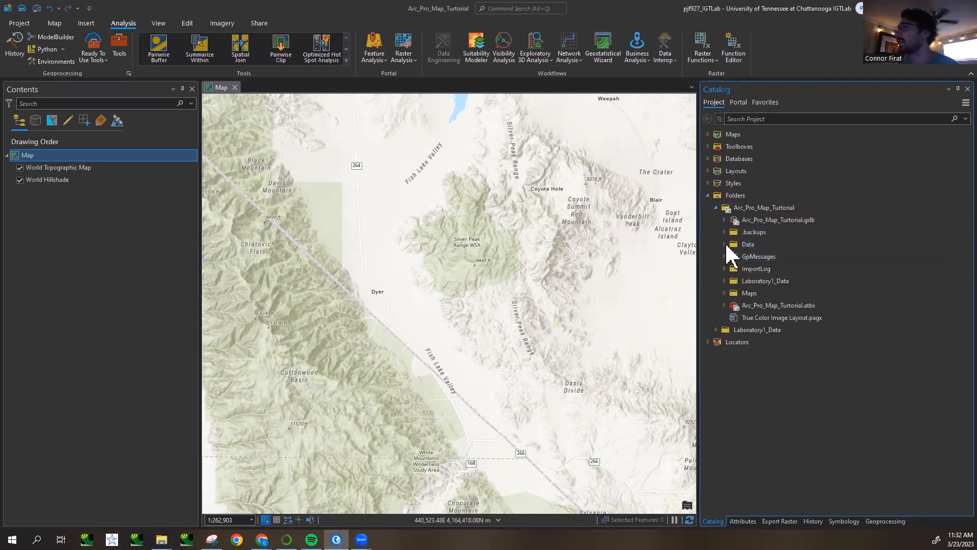
pyautogui.click(725, 244)
pyautogui.click(733, 256)
pyautogui.click(791, 269)
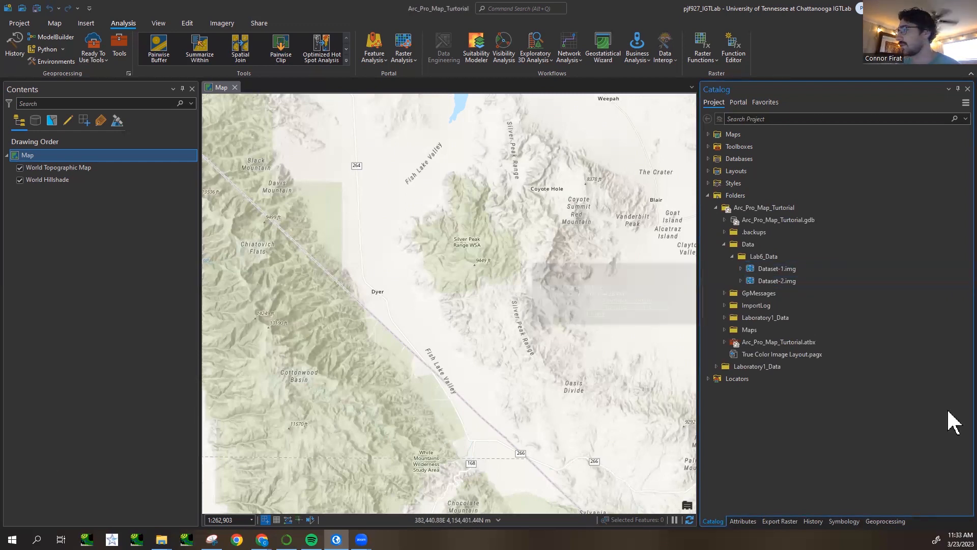
pyautogui.moveTo(779, 268)
pyautogui.mouseDown()
pyautogui.moveTo(790, 276)
pyautogui.moveTo(666, 306)
pyautogui.moveTo(445, 277)
pyautogui.moveTo(453, 313)
pyautogui.moveTo(445, 312)
pyautogui.mouseUp()
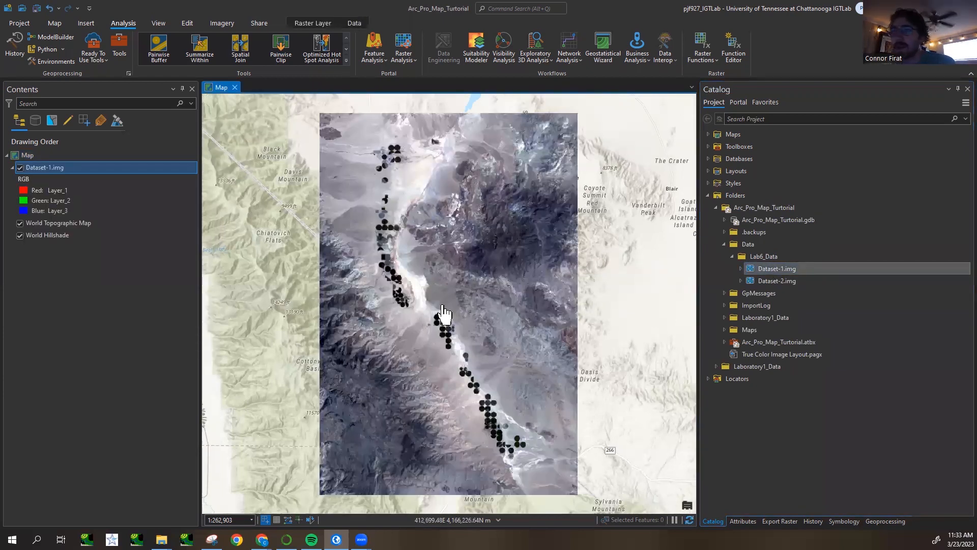
# - Display Dataset-1.img in true colour, using Layer_3 for red, Layer_2 for green and Layer_1 for blue
pyautogui.scroll(5, 443, 339)
pyautogui.scroll(-4, 443, 339)
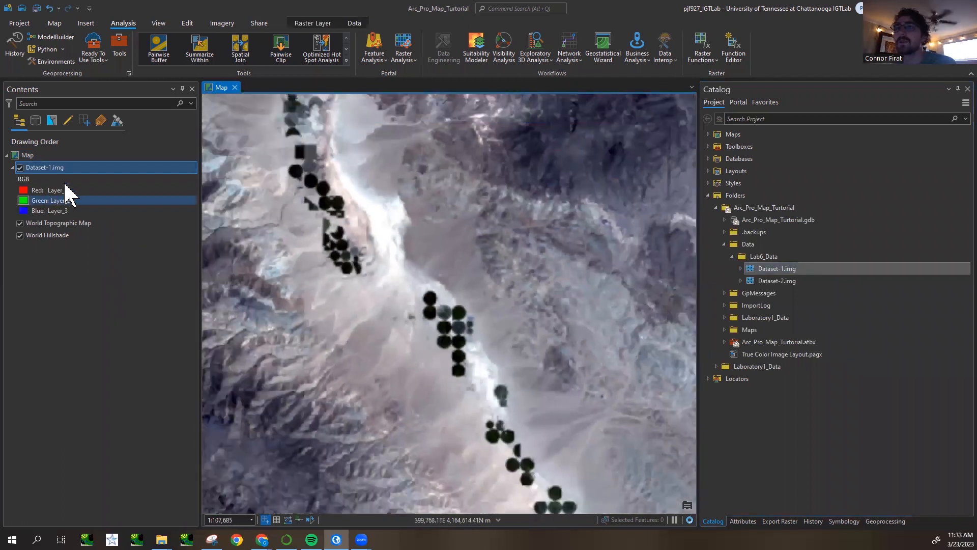
pyautogui.rightClick(73, 173)
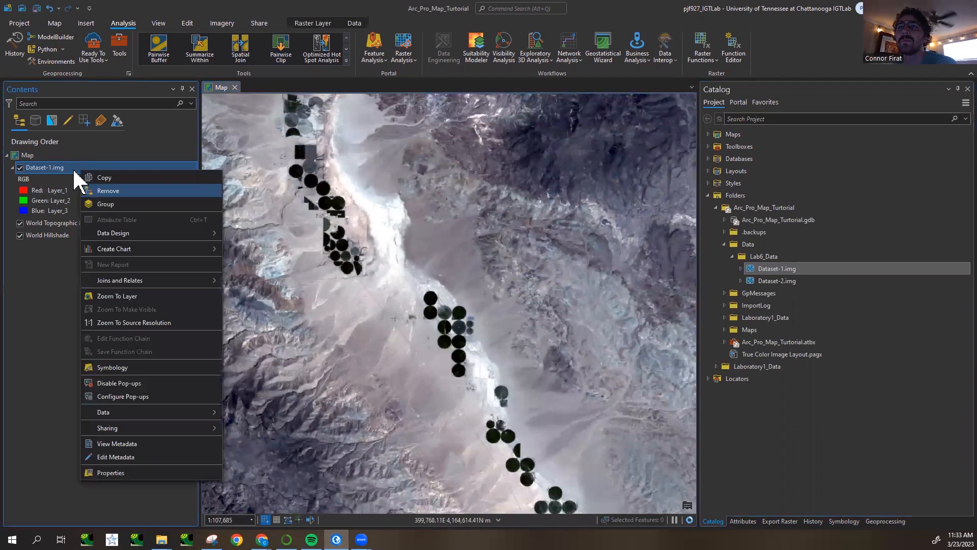
pyautogui.click(144, 368)
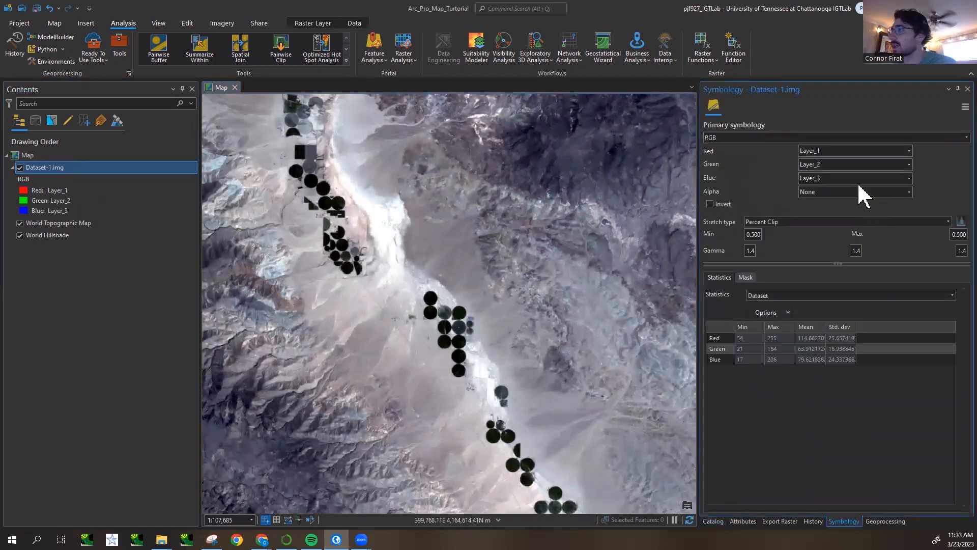
pyautogui.click(910, 151)
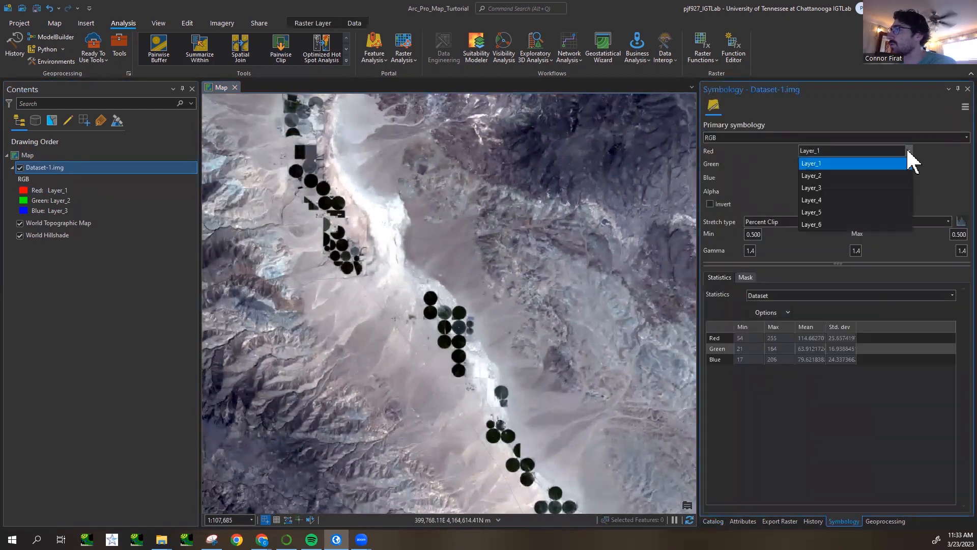
pyautogui.click(902, 188)
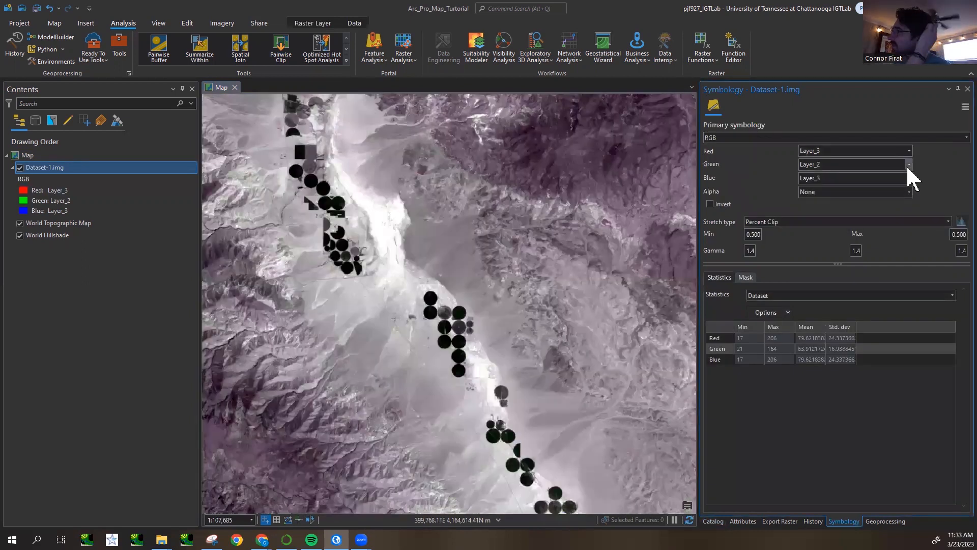
pyautogui.click(910, 164)
pyautogui.click(908, 165)
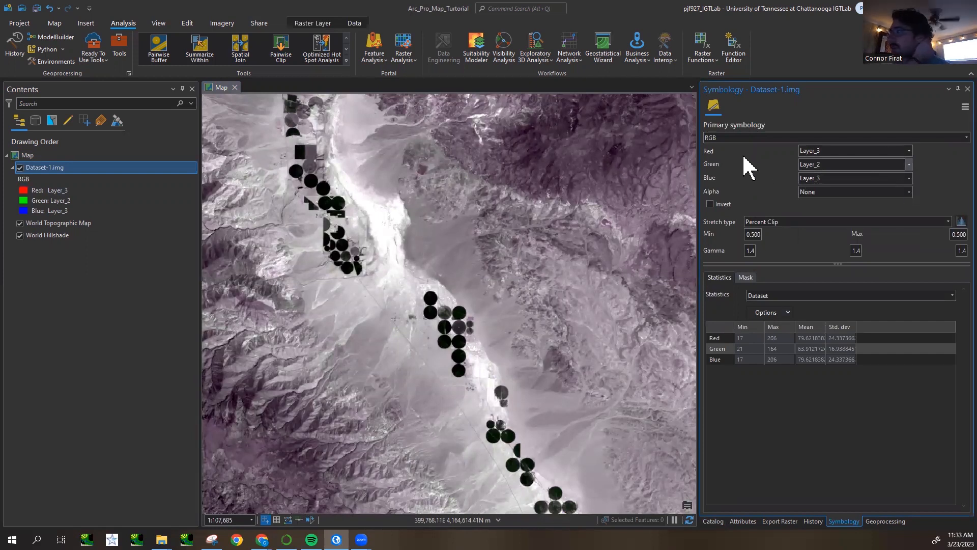
pyautogui.click(909, 178)
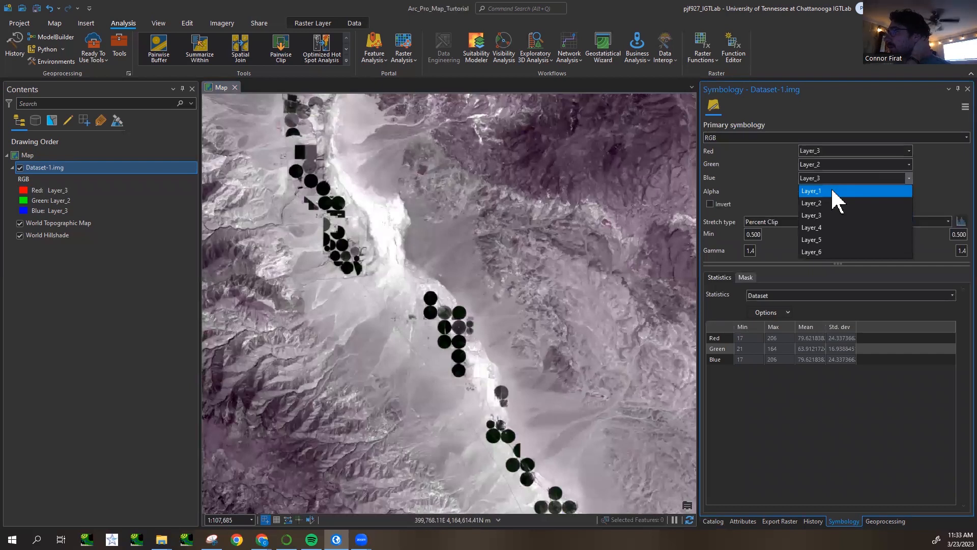
pyautogui.click(833, 191)
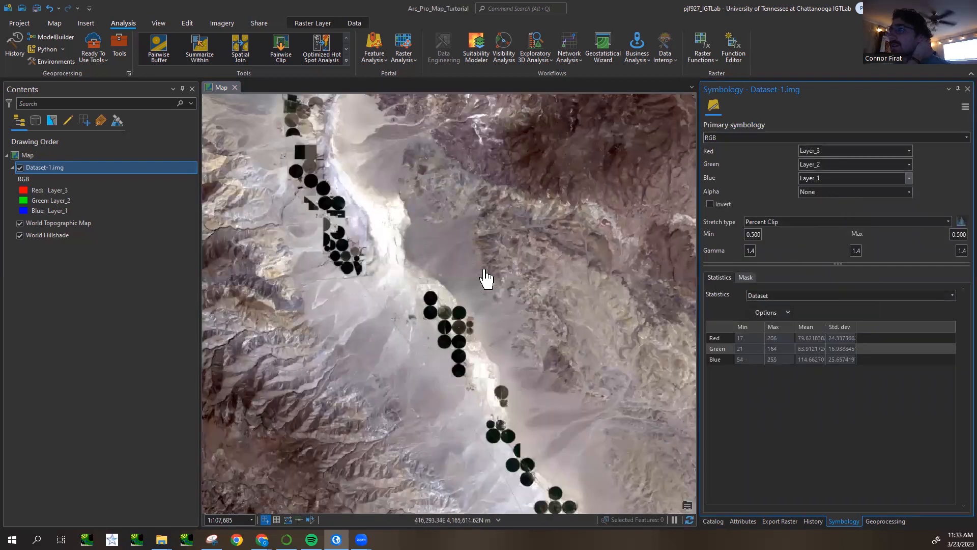
# - Change Dataset-1.img to a false-colour display by assigning Layer_4 to red, and examine the circular features along the valley
pyautogui.scroll(-3, 483, 278)
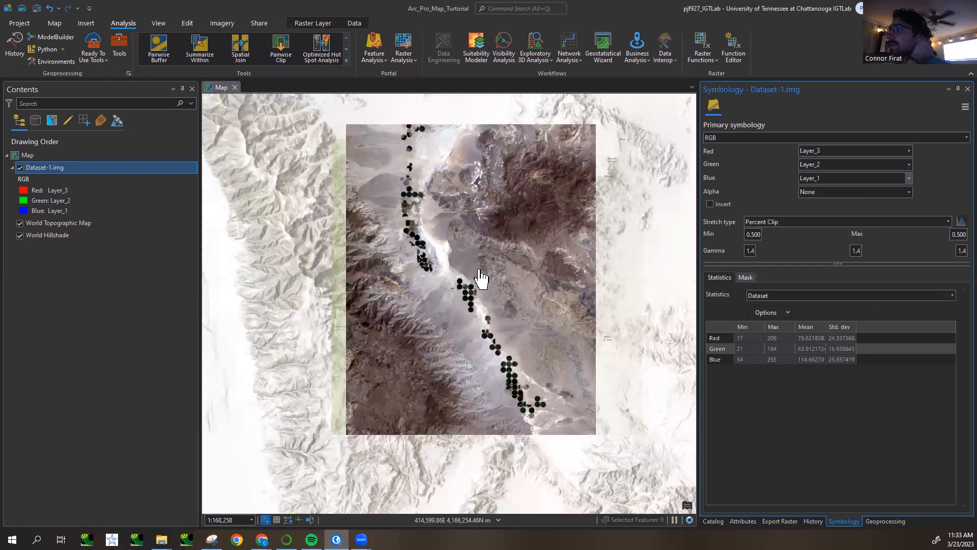
pyautogui.scroll(-2, 483, 279)
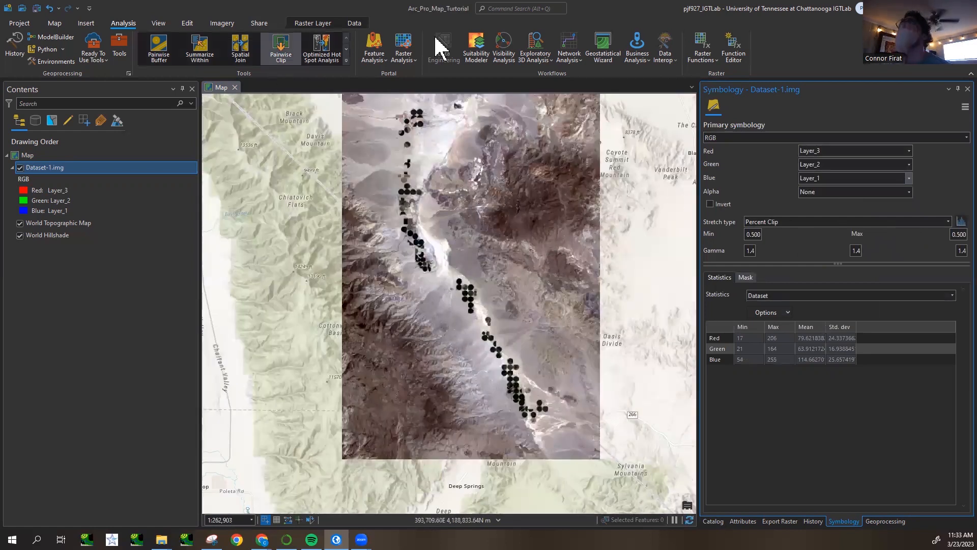
pyautogui.doubleClick(619, 7)
pyautogui.click(936, 8)
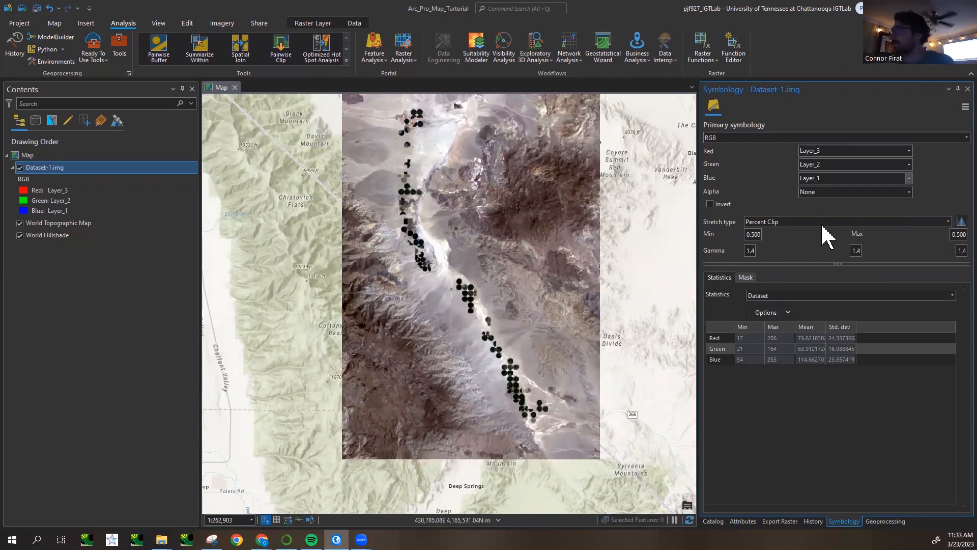
pyautogui.moveTo(416, 238); pyautogui.dragTo(419, 264)
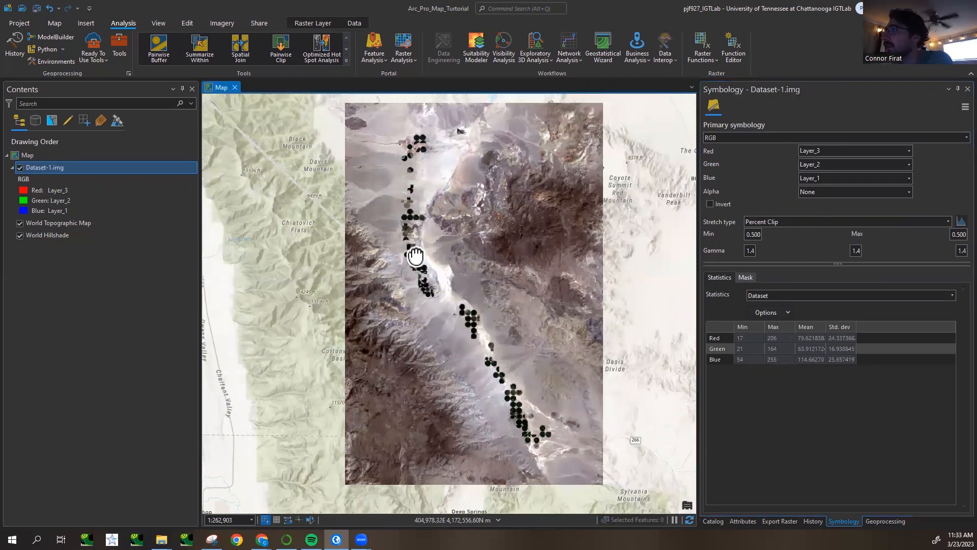
pyautogui.click(910, 150)
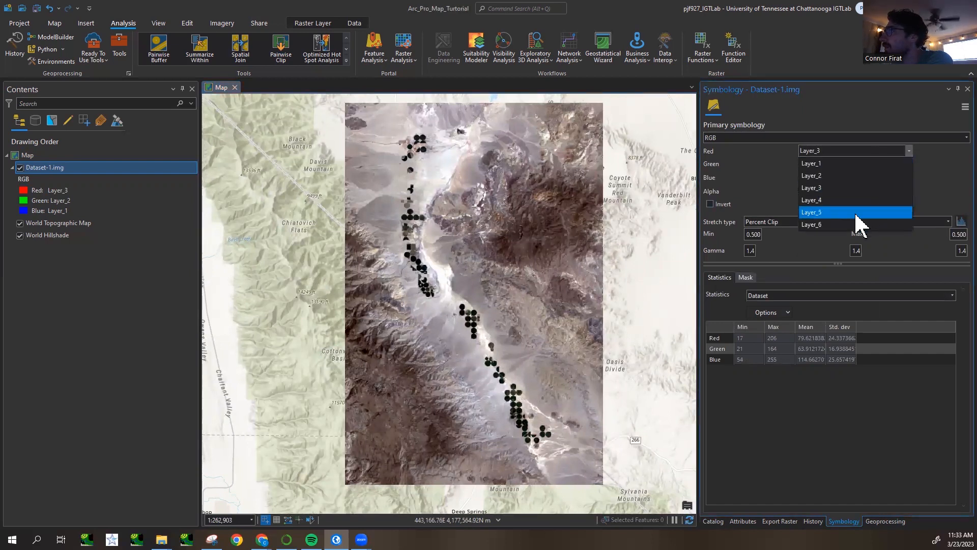
pyautogui.click(859, 201)
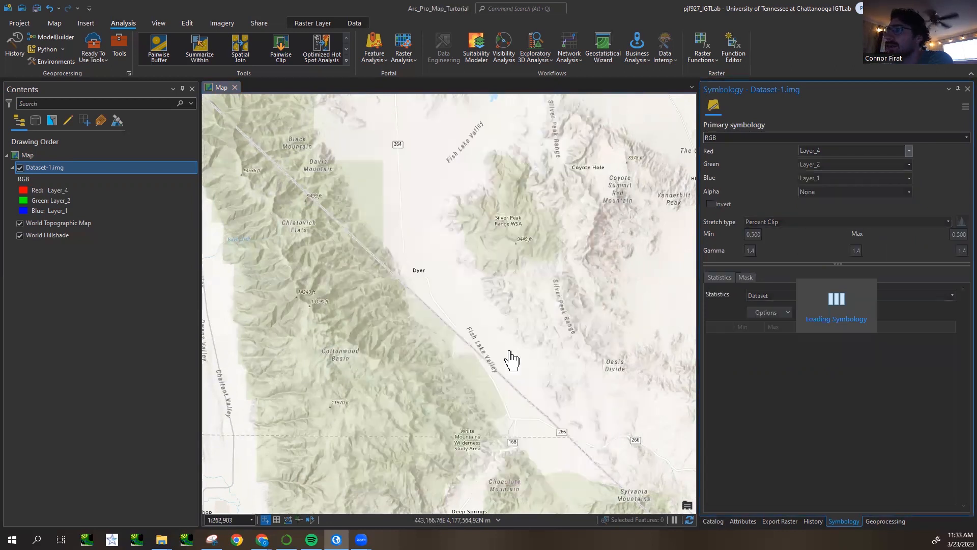
pyautogui.scroll(2, 427, 266)
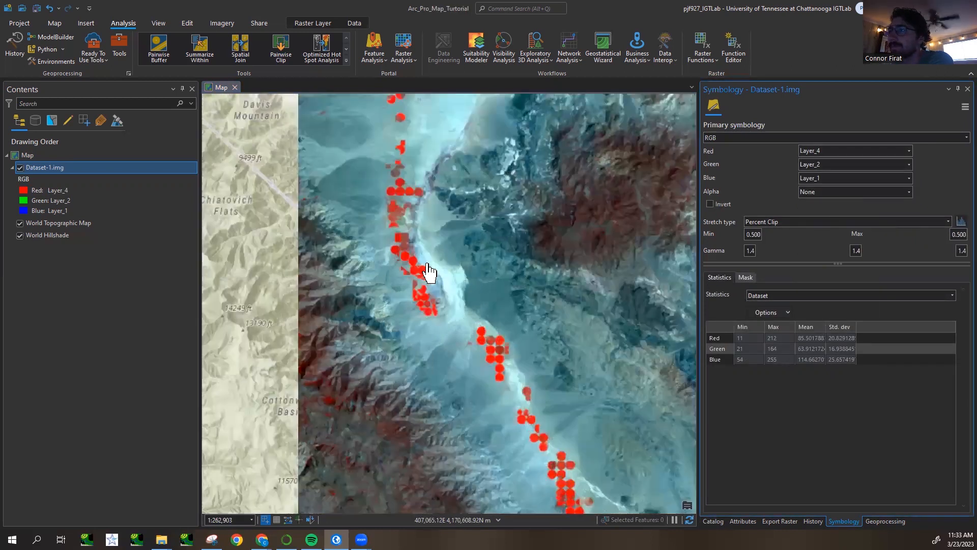
pyautogui.moveTo(446, 249); pyautogui.dragTo(453, 278)
pyautogui.scroll(2, 453, 278)
pyautogui.scroll(-2, 455, 278)
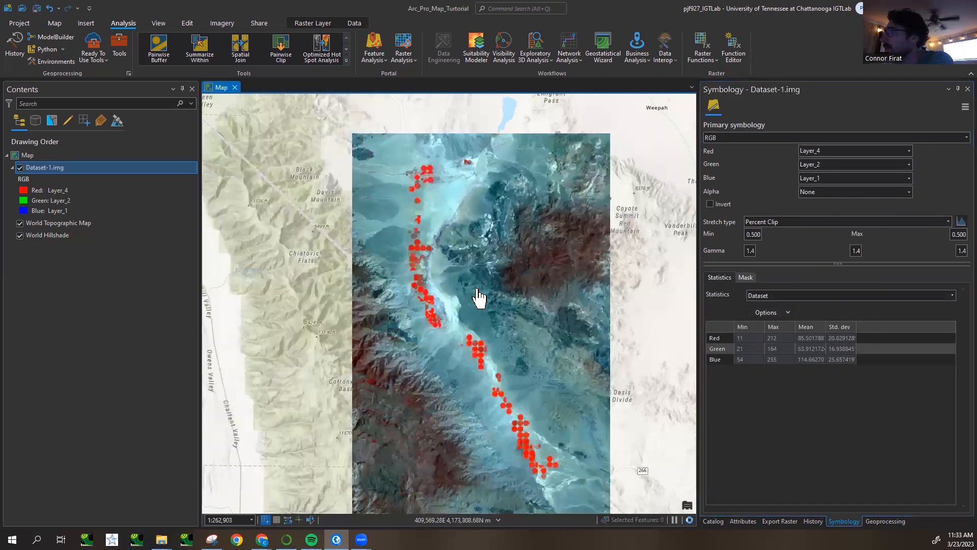
pyautogui.moveTo(440, 317); pyautogui.dragTo(432, 279)
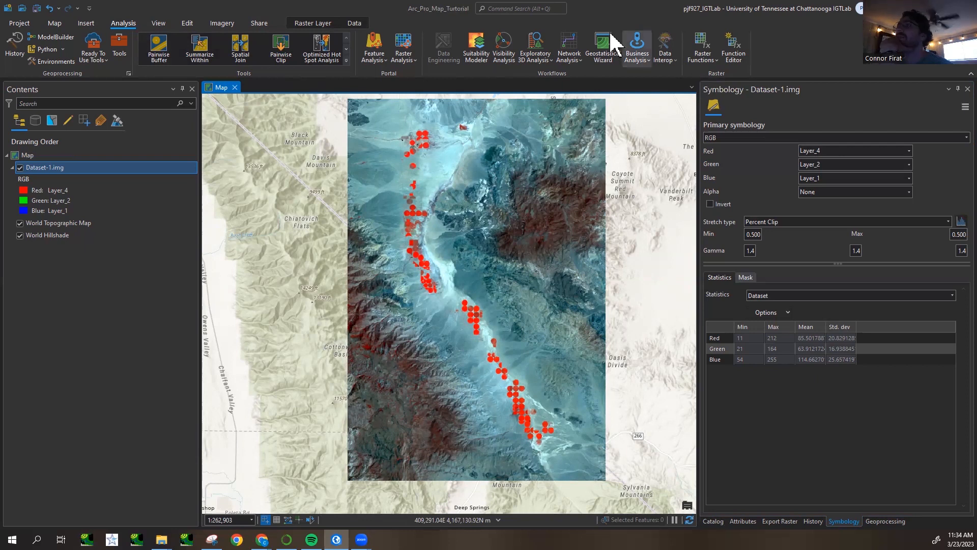
# - Start the NDVI index calculation for Dataset-1.img and move its dialog clear of the image
pyautogui.click(308, 24)
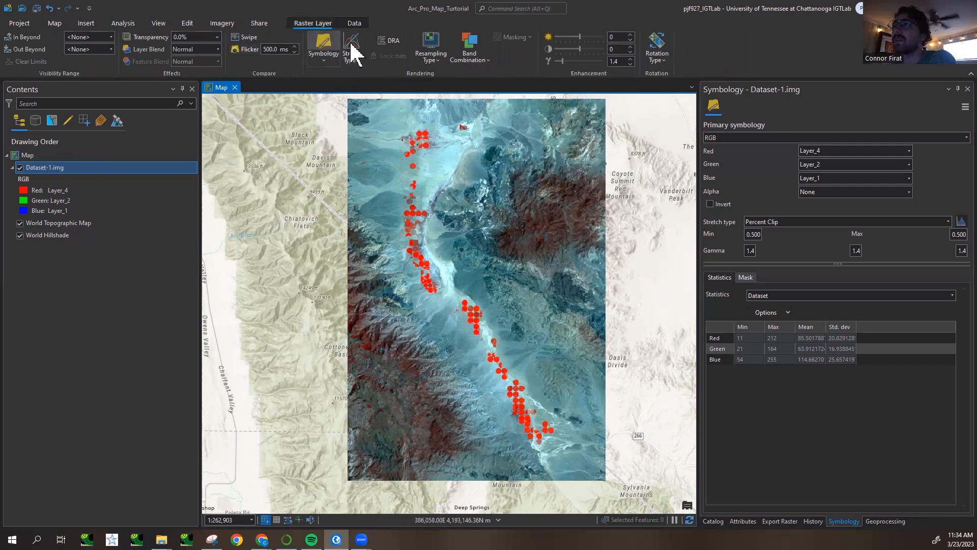
pyautogui.click(220, 26)
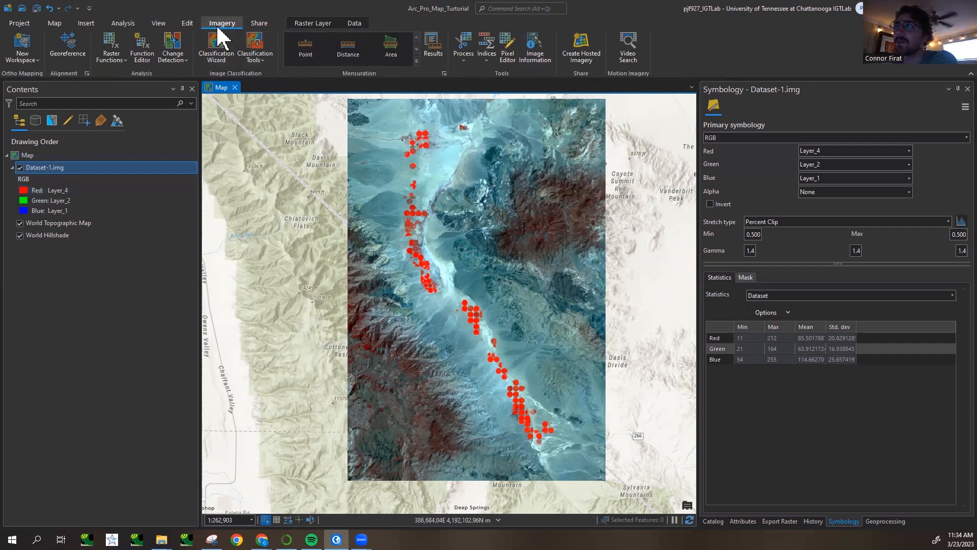
pyautogui.click(486, 60)
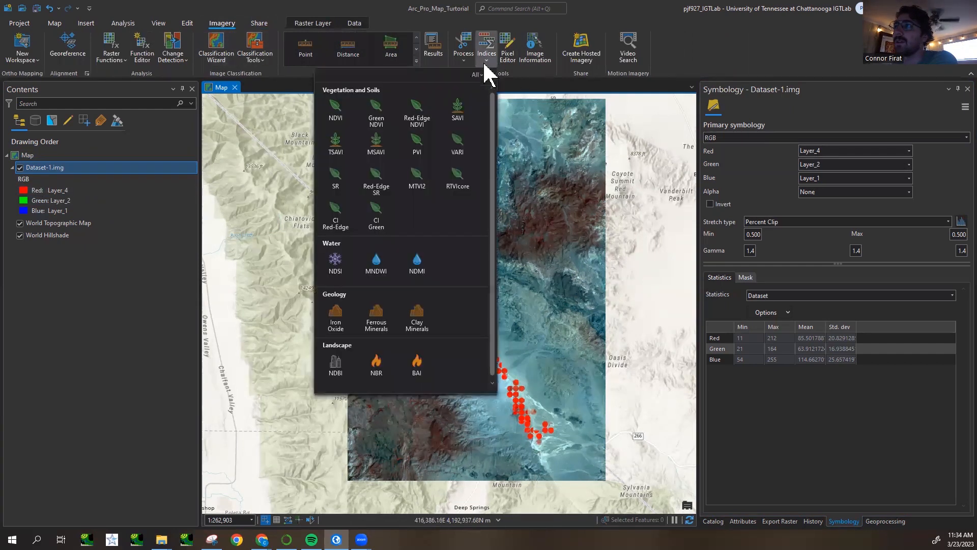
pyautogui.click(336, 114)
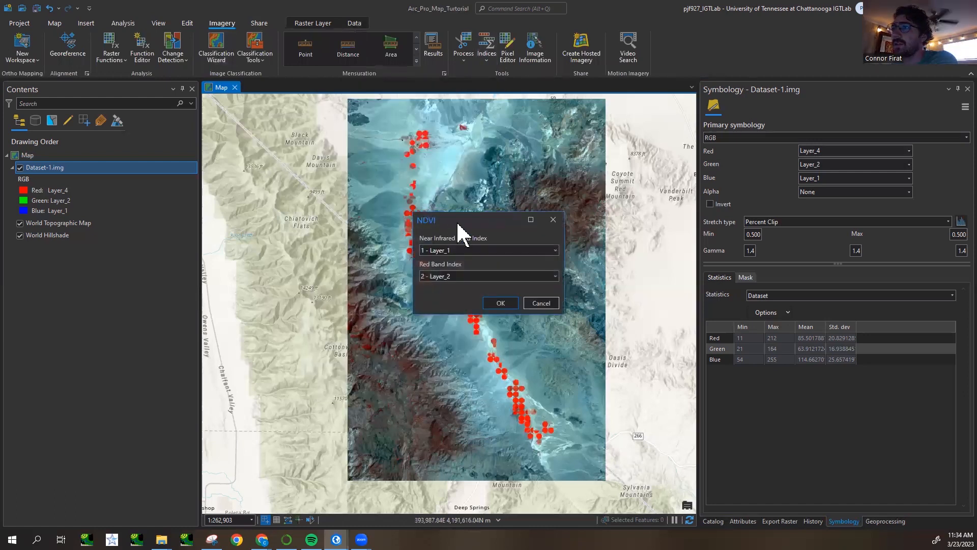
pyautogui.moveTo(456, 221); pyautogui.dragTo(259, 130)
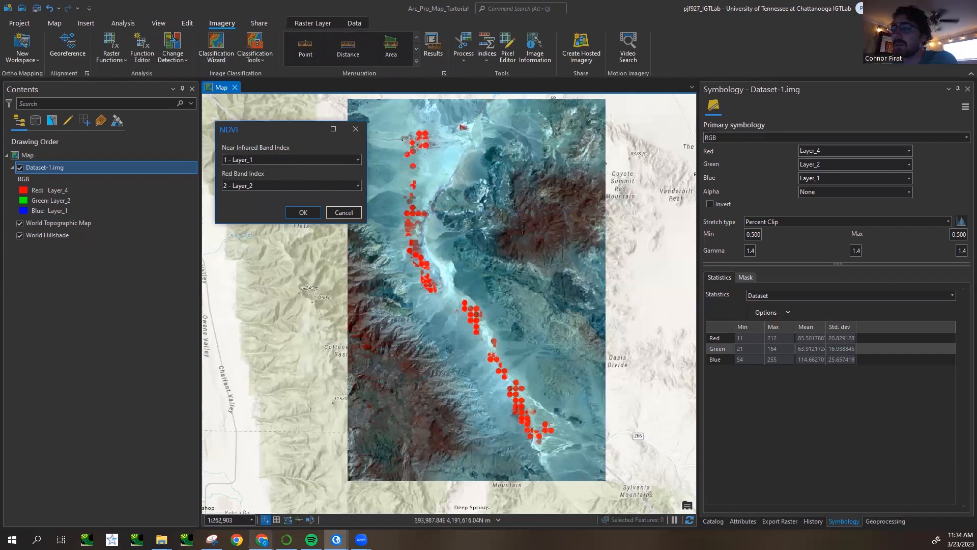
# - Switch to the browser and check the Landsat 5 TM band order in Laboratory -6.pdf
pyautogui.moveTo(262, 538)
pyautogui.click(247, 517)
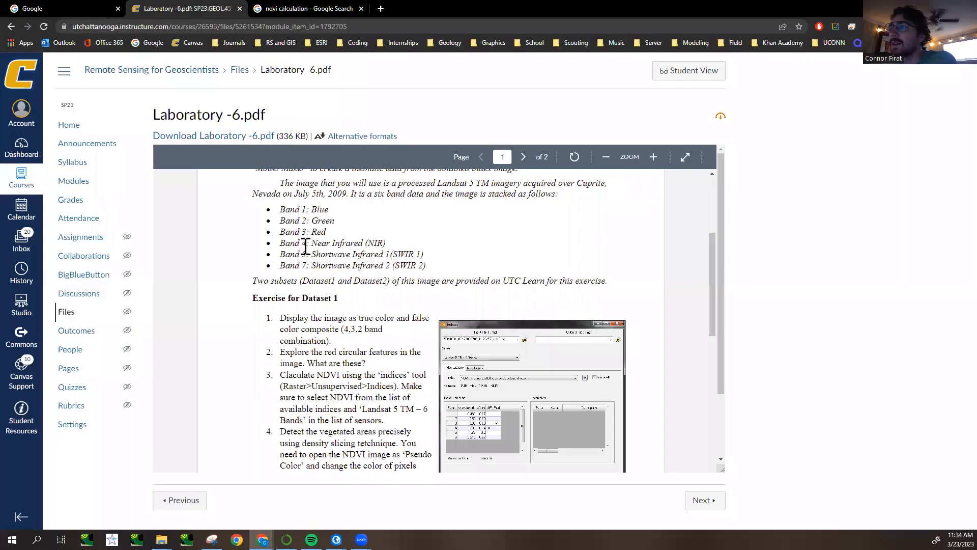
pyautogui.moveTo(386, 243); pyautogui.dragTo(326, 233)
pyautogui.click(332, 246)
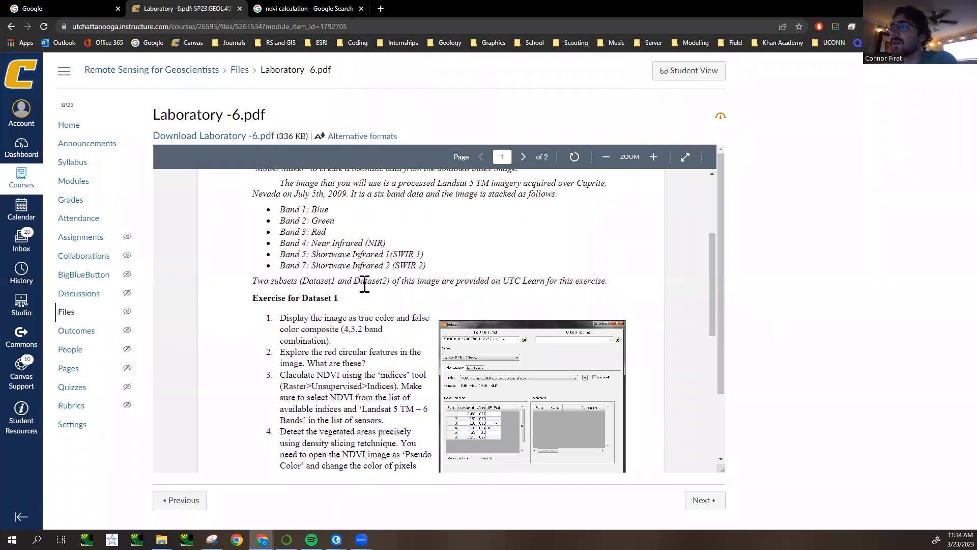
pyautogui.scroll(1, 347, 276)
pyautogui.scroll(1, 508, 212)
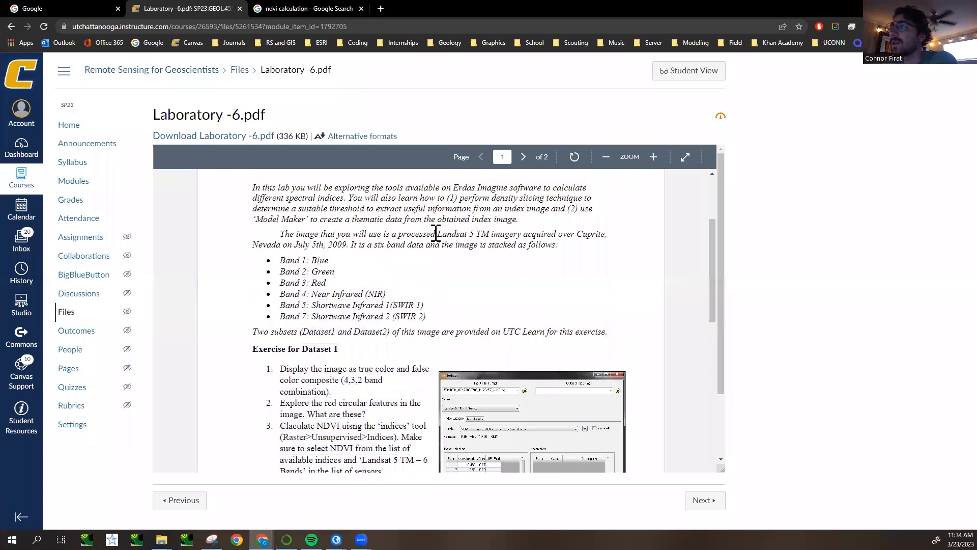
pyautogui.moveTo(440, 233); pyautogui.dragTo(485, 235)
pyautogui.click(488, 233)
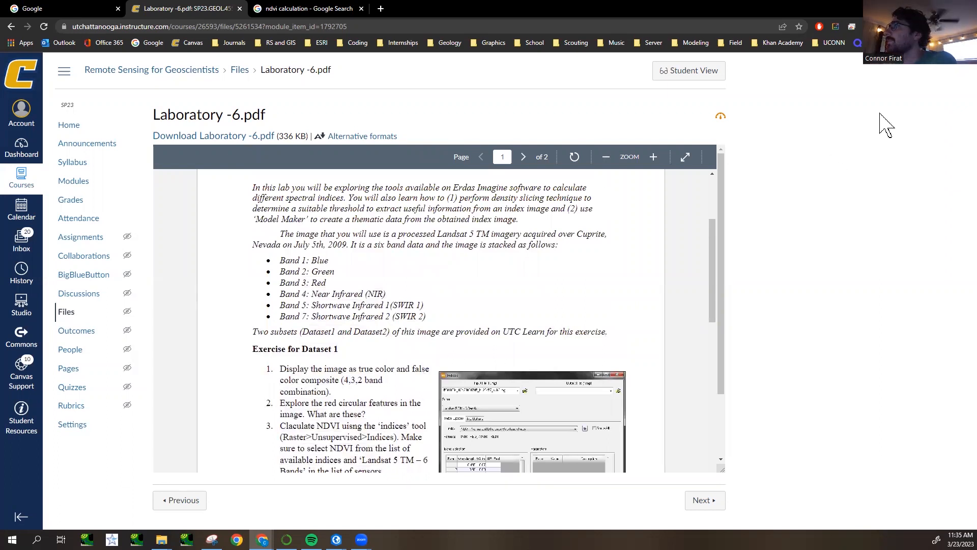
# - Return to ArcGIS Pro and set the NDVI near infrared band to 4 - Layer_4 and the red band to 3 - Layer_3
pyautogui.moveTo(336, 539)
pyautogui.click(333, 504)
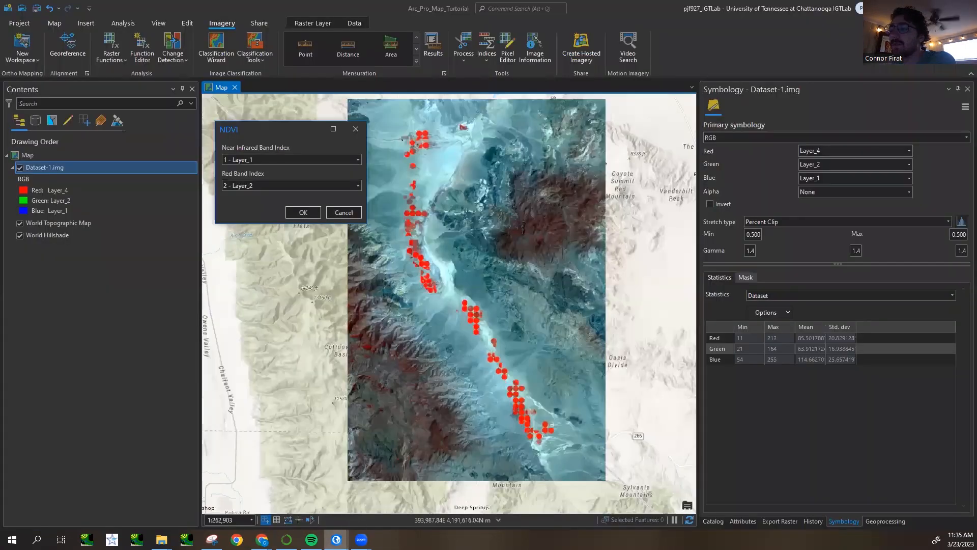
pyautogui.click(357, 160)
pyautogui.click(291, 201)
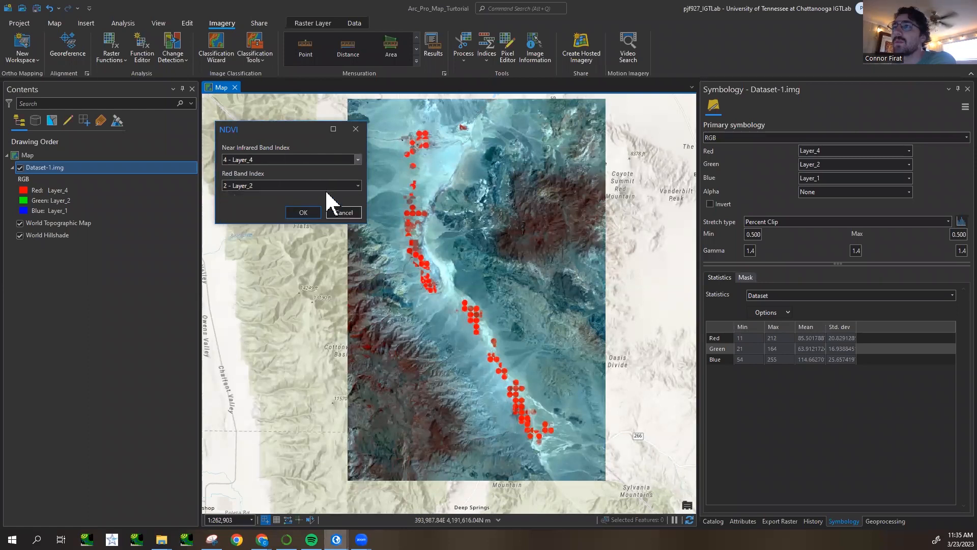
pyautogui.click(356, 186)
pyautogui.click(303, 217)
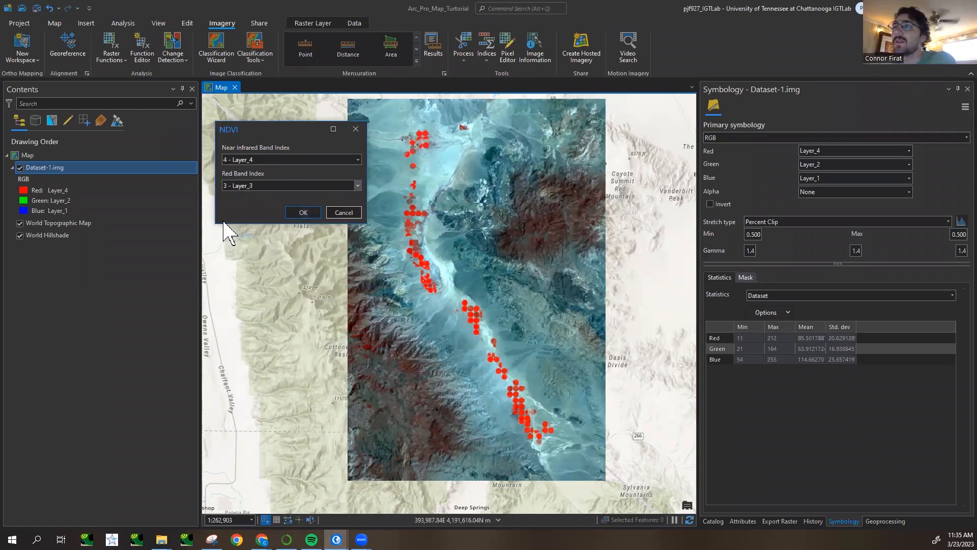
# - Run the NDVI calculation with the chosen bands and select the resulting NDVI layer
pyautogui.click(309, 213)
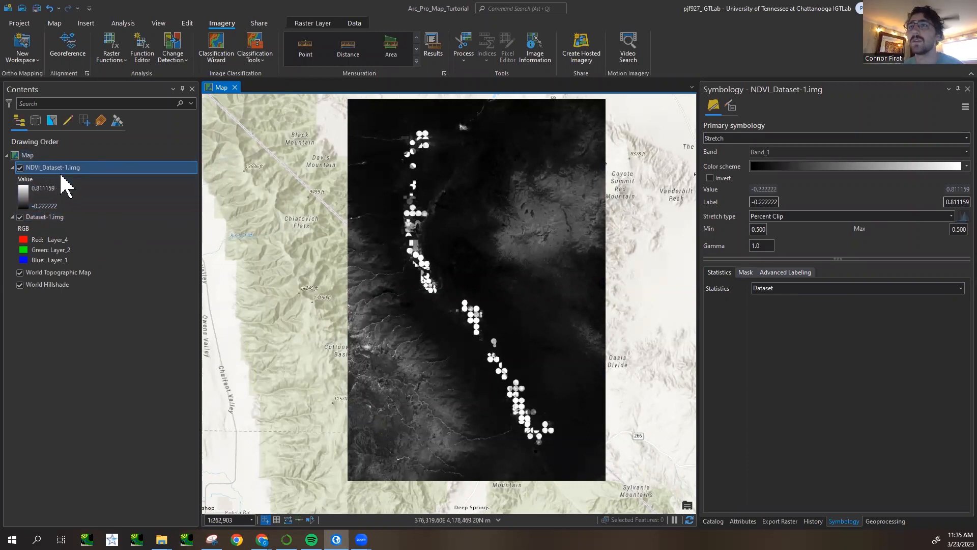
pyautogui.click(58, 216)
pyautogui.click(68, 181)
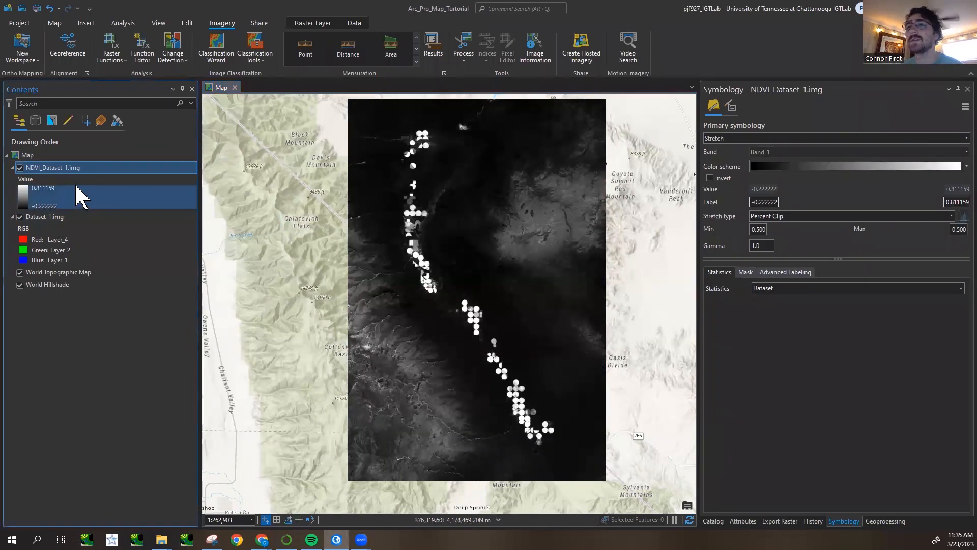
pyautogui.click(31, 156)
pyautogui.click(66, 175)
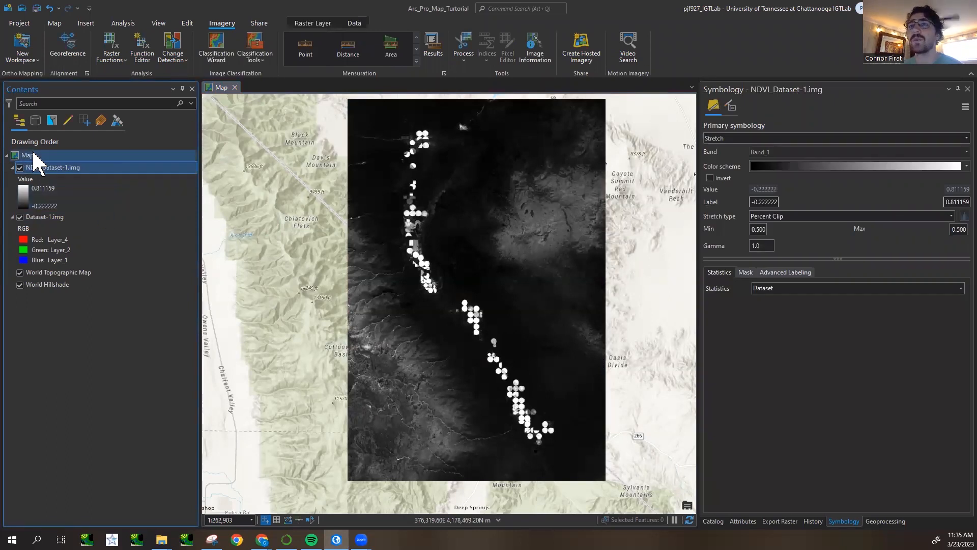
pyautogui.click(30, 155)
pyautogui.click(62, 169)
pyautogui.click(47, 159)
pyautogui.click(69, 172)
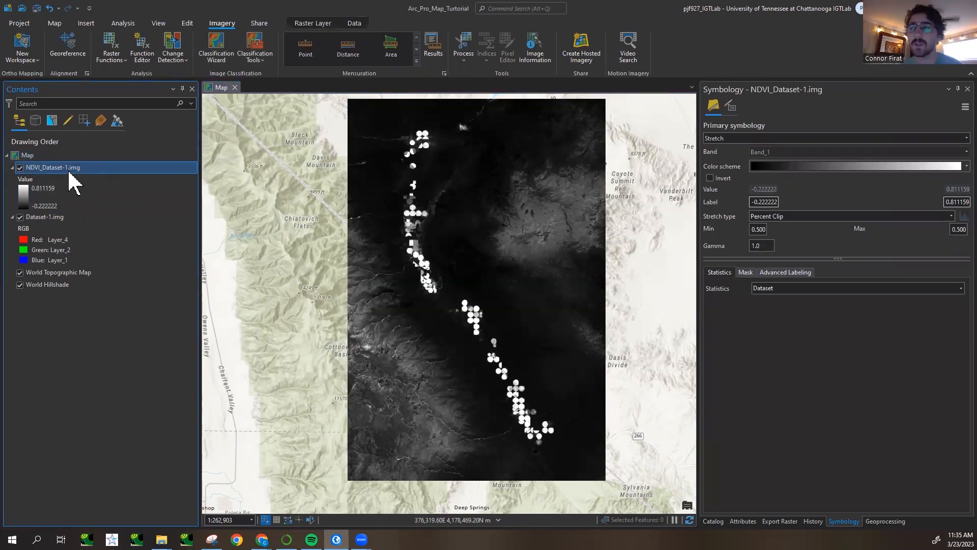
# - Start a raster export of the NDVI layer and set its output to Dataset-1_NDVI_v1.img in the Lab6_Data folder
pyautogui.rightClick(71, 167)
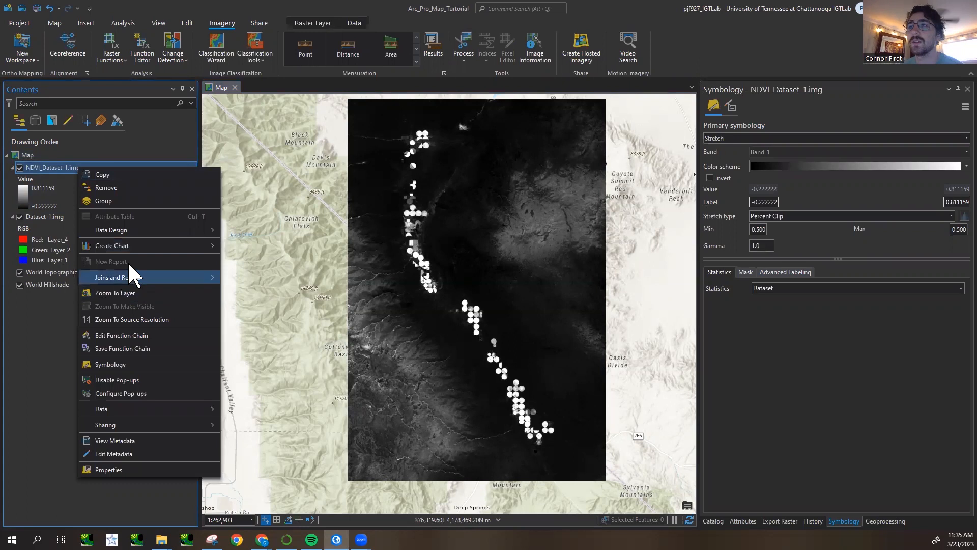
pyautogui.moveTo(153, 410)
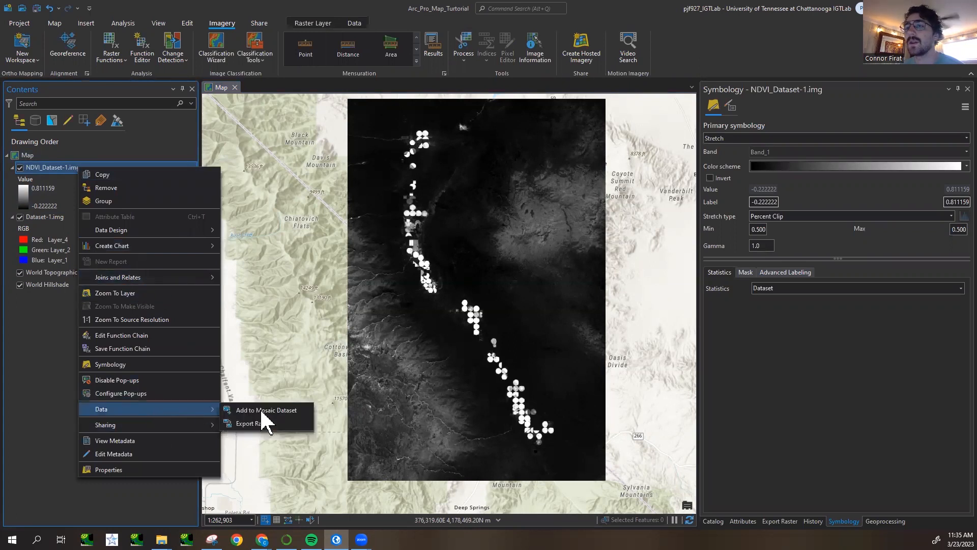
pyautogui.click(276, 432)
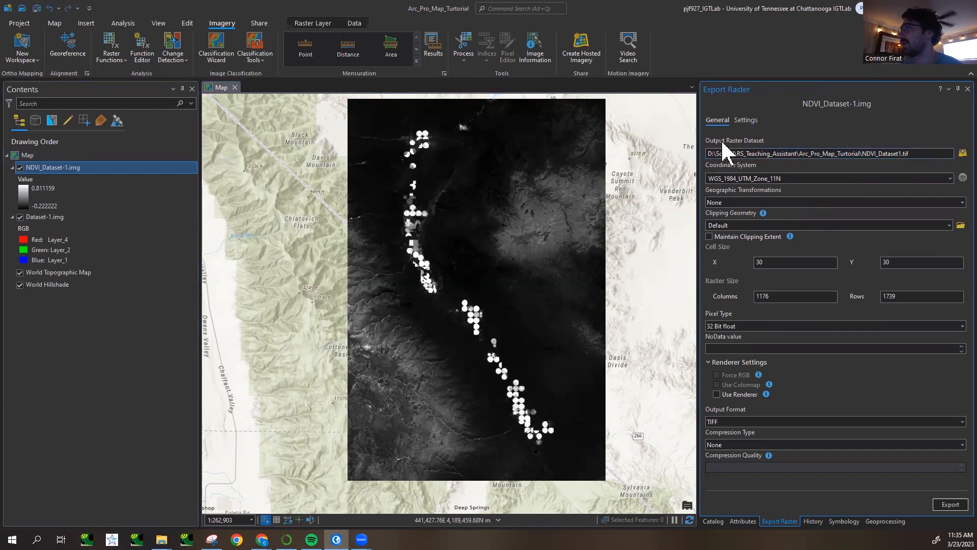
pyautogui.click(958, 154)
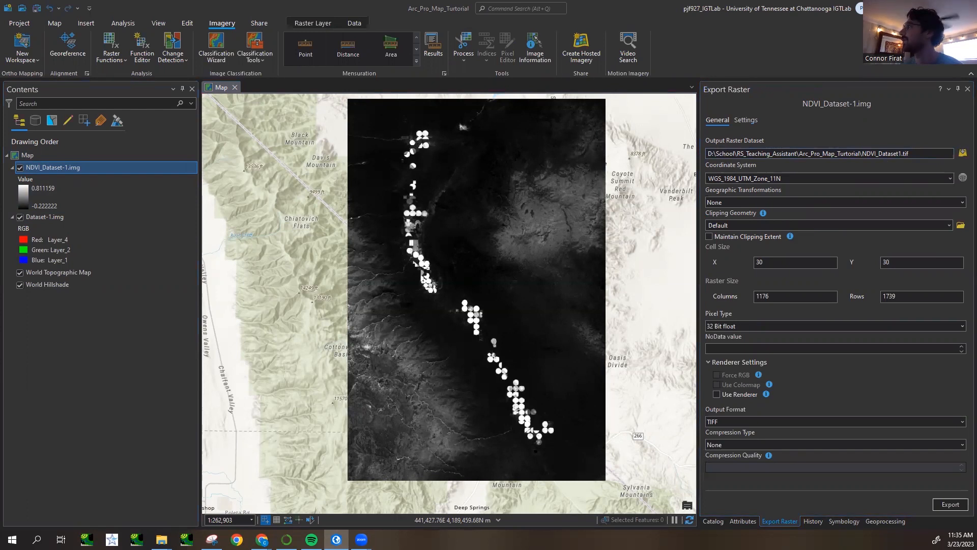
pyautogui.moveTo(976, 21); pyautogui.dragTo(527, 21)
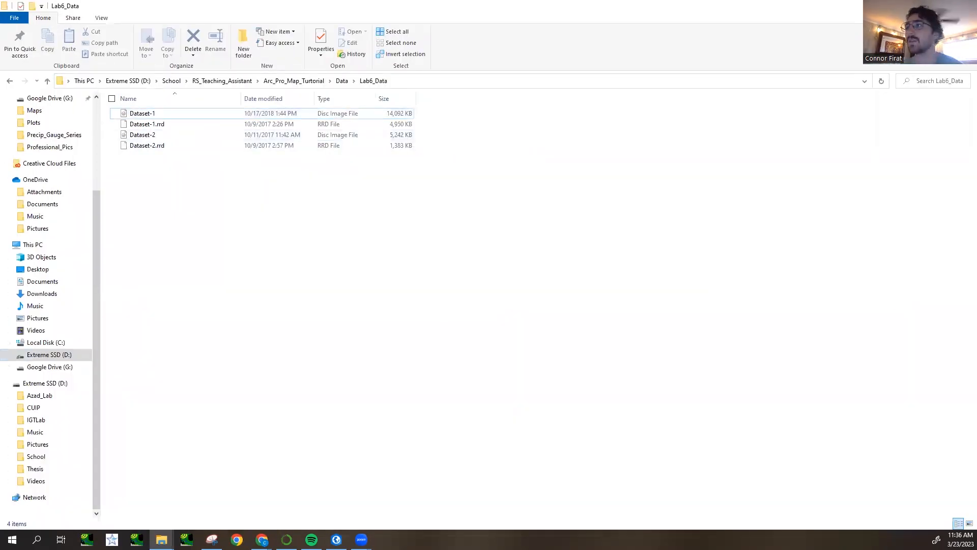
pyautogui.moveTo(0, 6); pyautogui.dragTo(410, 1)
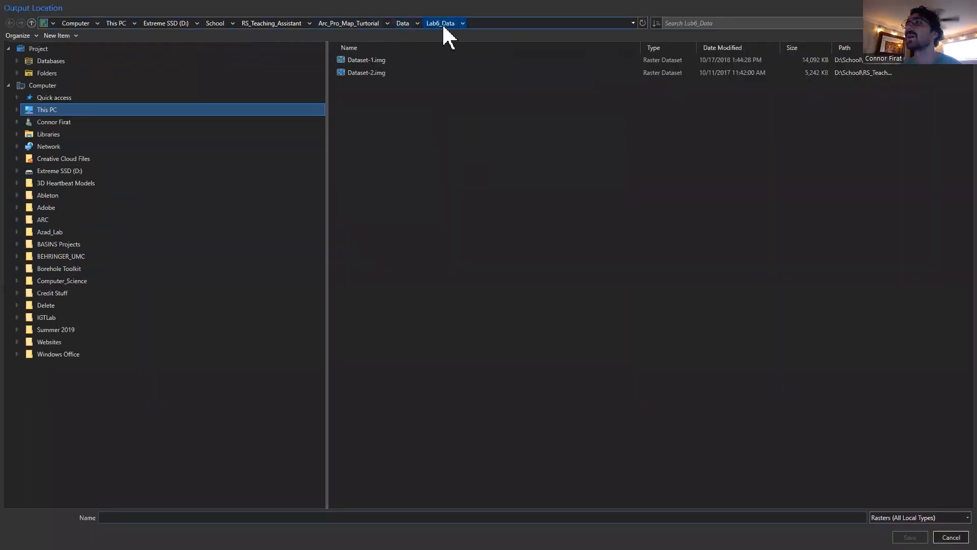
pyautogui.click(374, 60)
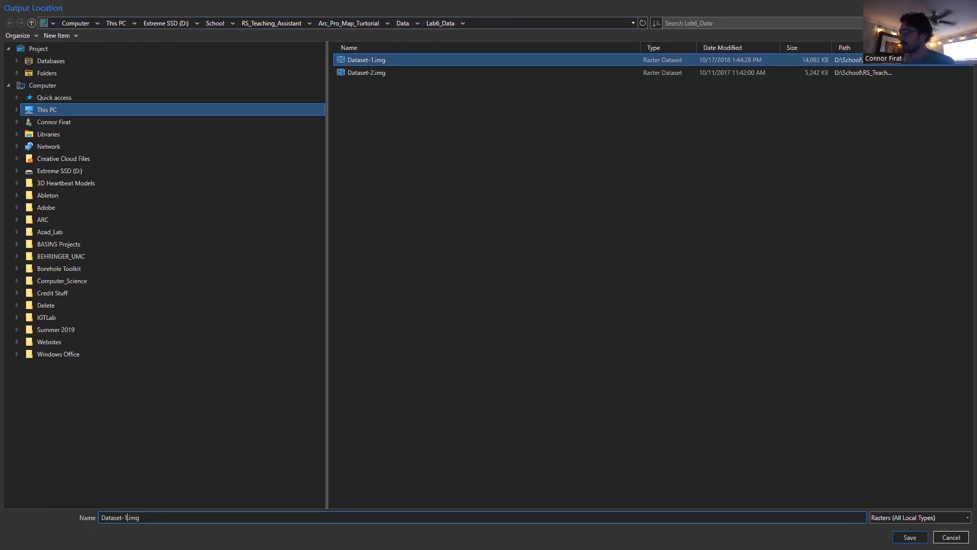
pyautogui.write('_NDVI_v1')
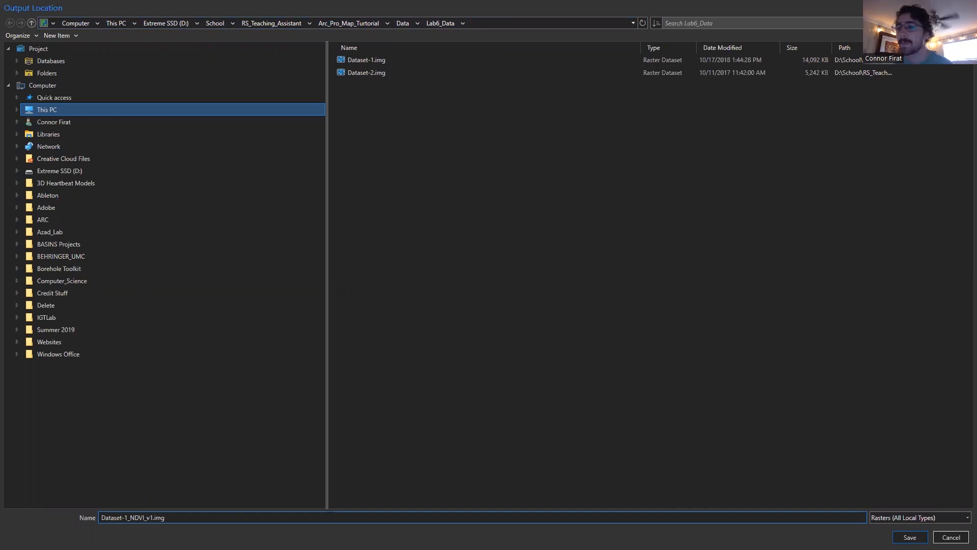
pyautogui.click(153, 517)
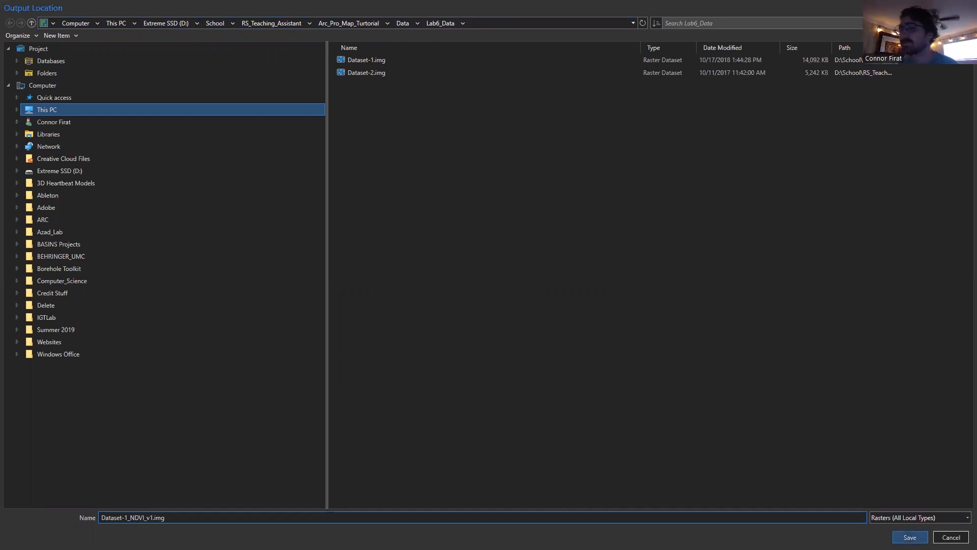
pyautogui.press('Return')
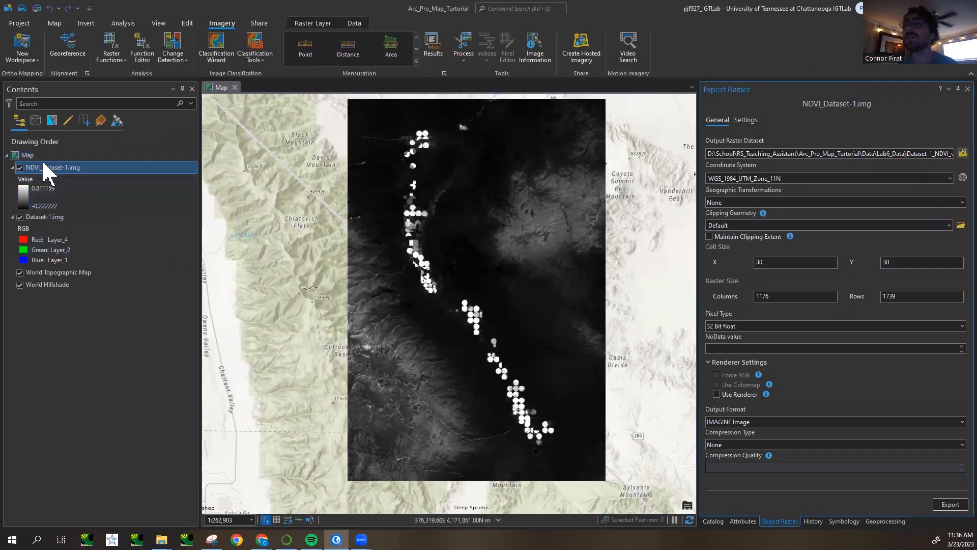
# - Check the projected coordinate system of Dataset-1.img in its layer properties, and close them
pyautogui.rightClick(51, 217)
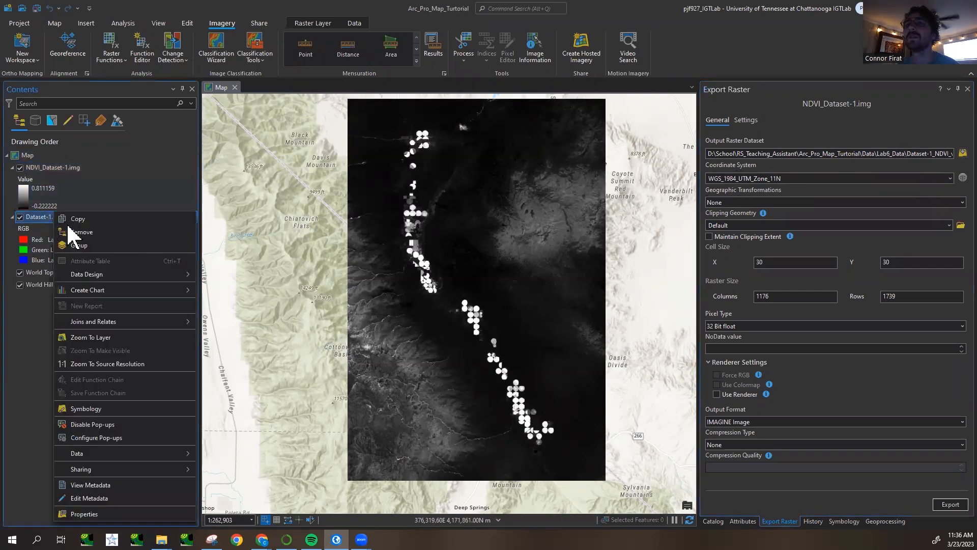
pyautogui.click(117, 514)
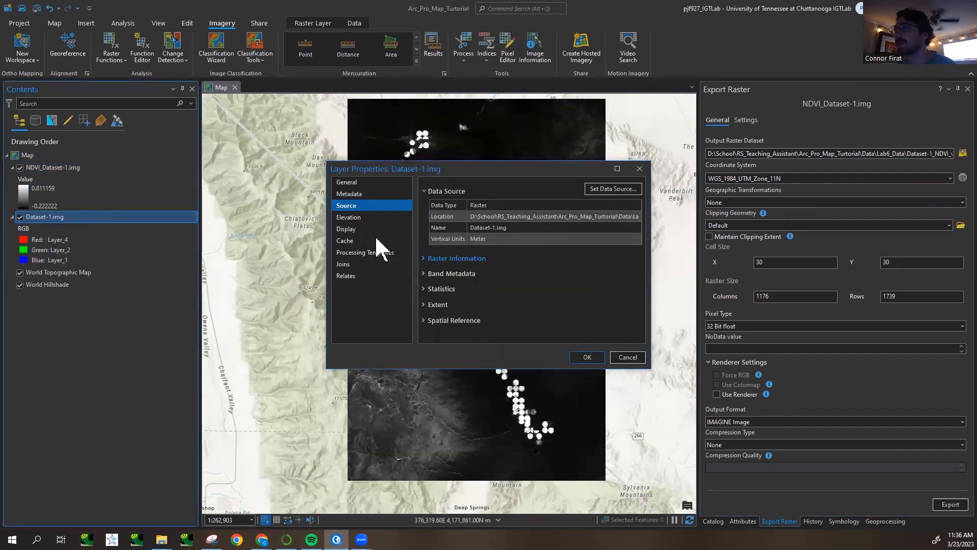
pyautogui.click(425, 256)
pyautogui.scroll(-5, 432, 262)
pyautogui.click(448, 335)
pyautogui.scroll(-3, 463, 306)
pyautogui.click(526, 214)
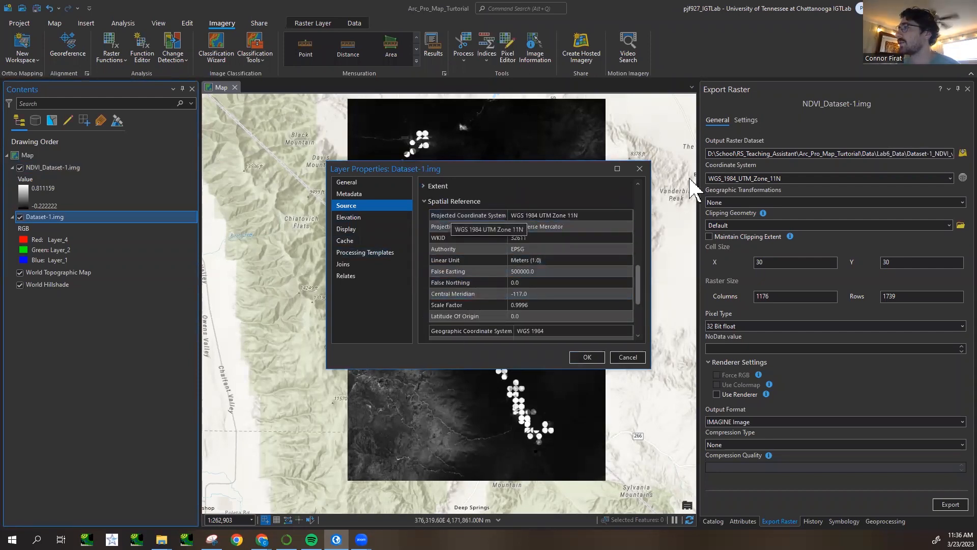
pyautogui.click(639, 169)
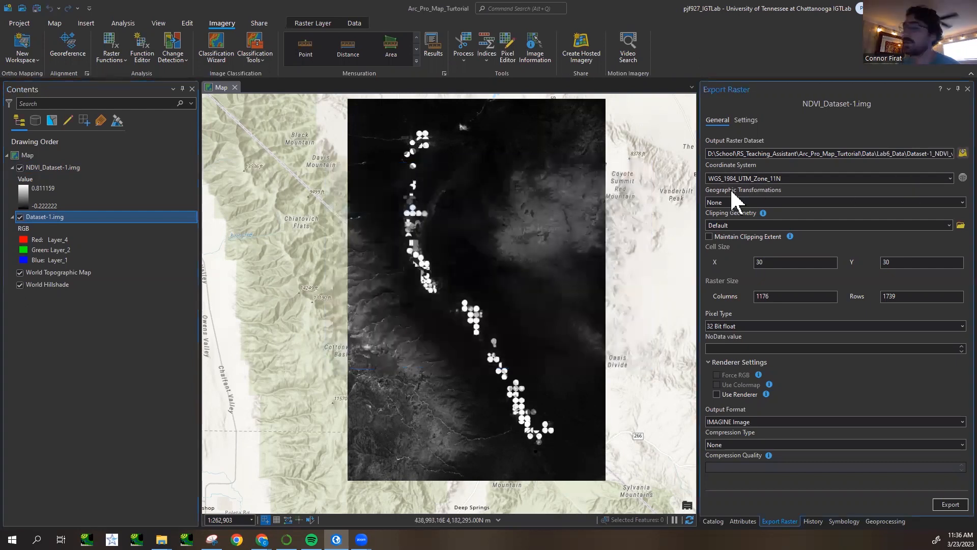
# - Set the export's coordinate system to WGS_1984_UTM_Zone_11N by taking it from a layer in the map
pyautogui.click(950, 178)
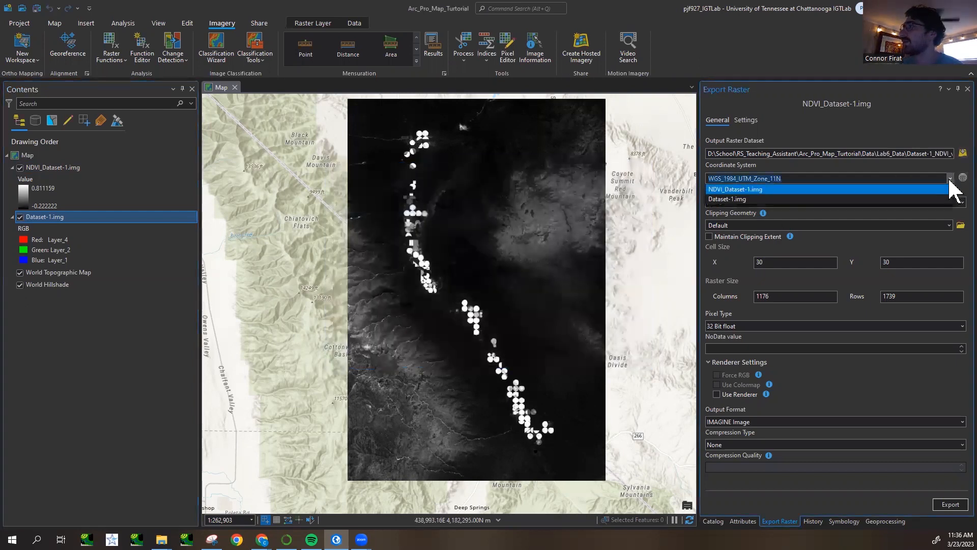
pyautogui.click(739, 194)
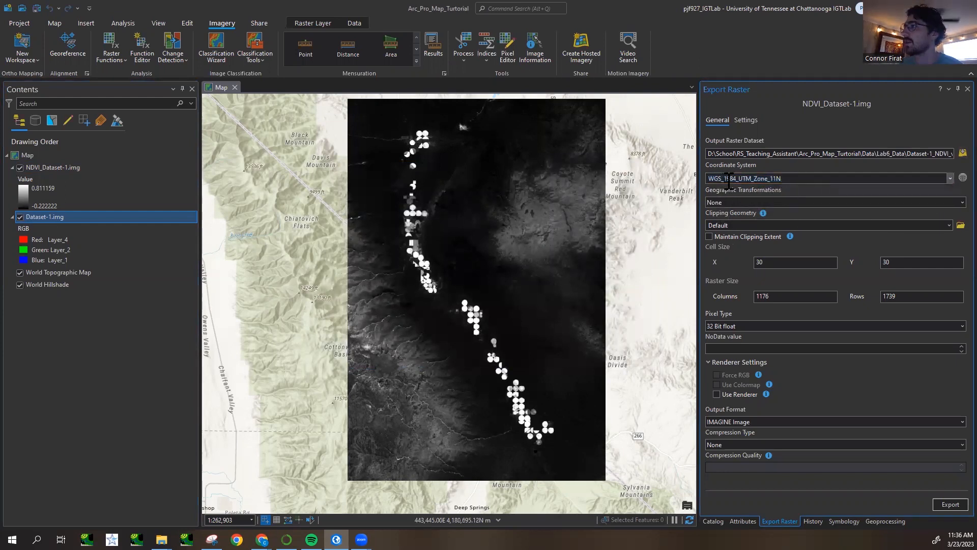
pyautogui.click(707, 177)
pyautogui.doubleClick(747, 177)
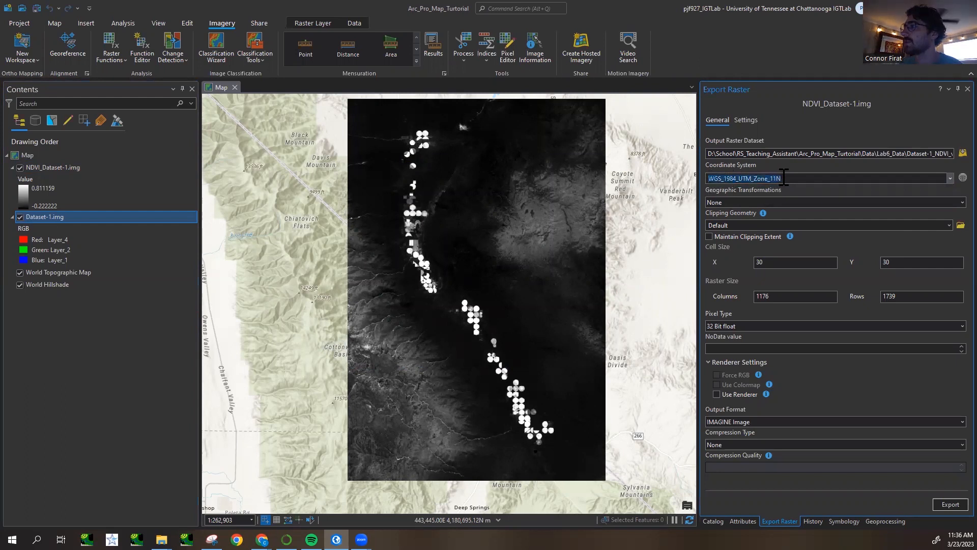
# - Browse the projected UTM coordinate systems for NAD 1983 UTM Zone 16N, and close the spatial reference dialog without applying it
pyautogui.click(962, 178)
pyautogui.scroll(-2, 433, 305)
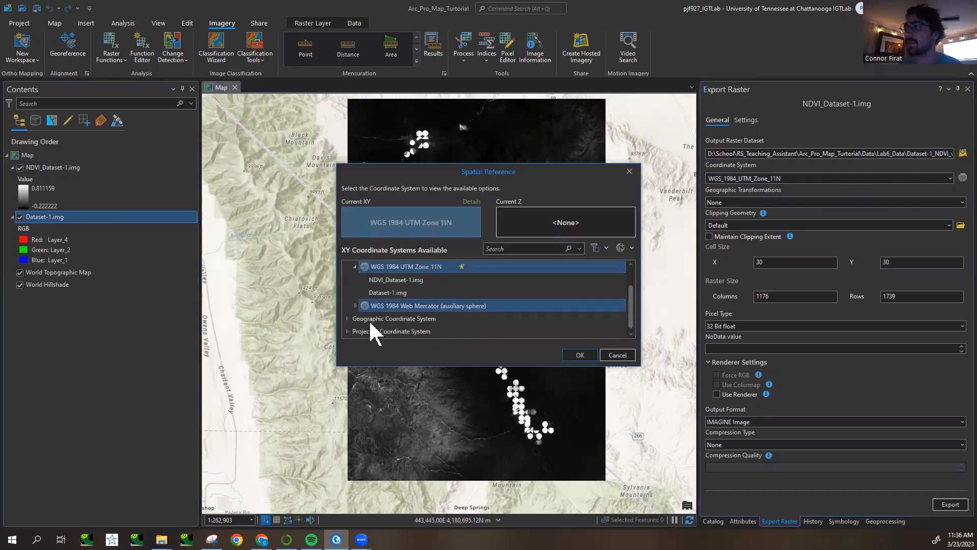
pyautogui.click(347, 332)
pyautogui.scroll(-3, 366, 315)
pyautogui.scroll(-2, 368, 326)
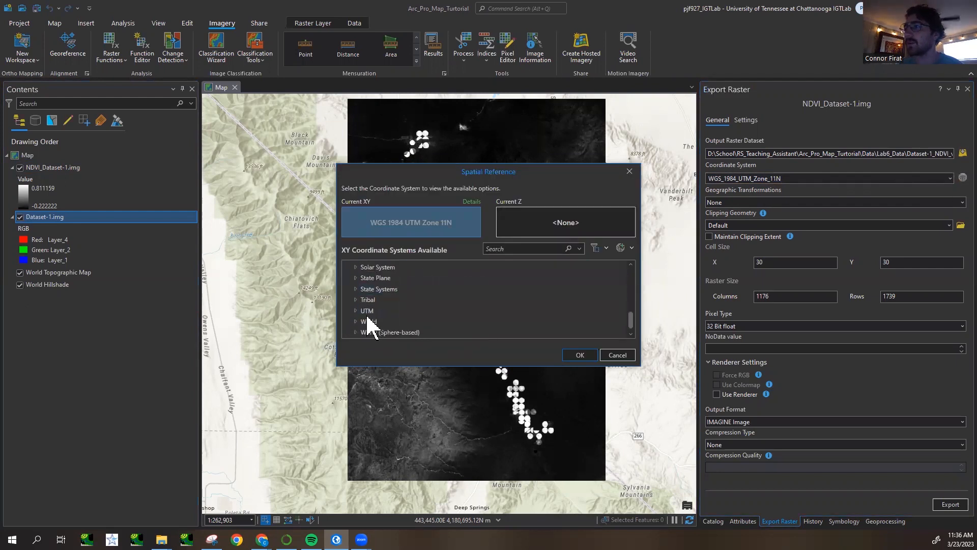
pyautogui.doubleClick(366, 311)
pyautogui.scroll(-2, 367, 312)
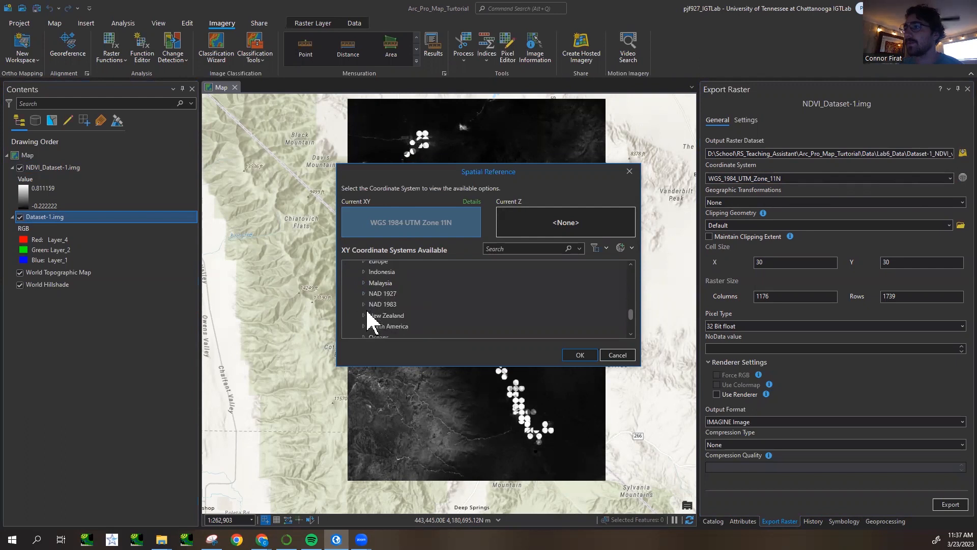
pyautogui.click(363, 303)
pyautogui.scroll(-1, 415, 308)
pyautogui.click(415, 297)
pyautogui.scroll(-1, 415, 297)
pyautogui.click(422, 325)
pyautogui.scroll(-1, 423, 325)
pyautogui.click(423, 326)
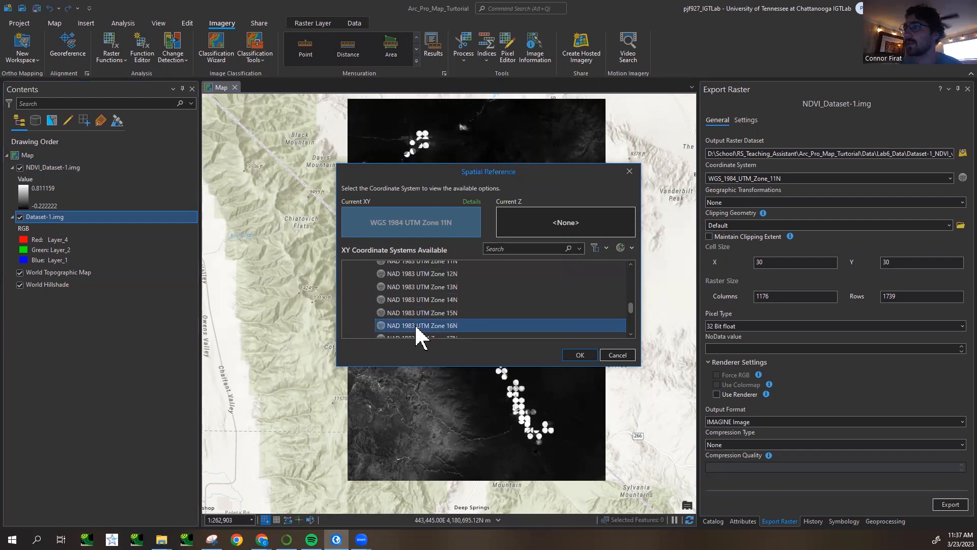
pyautogui.click(630, 171)
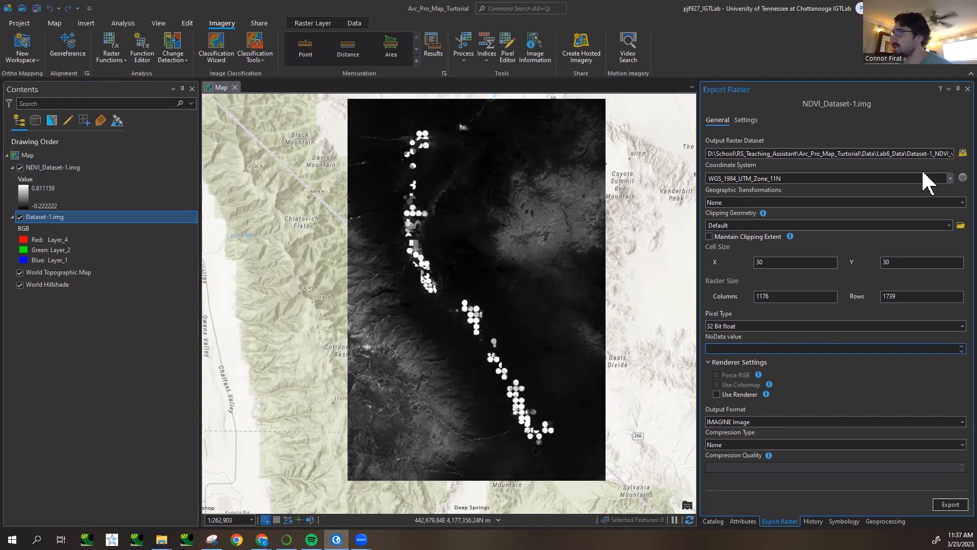
# - Review the end of the output path and export the NDVI raster as Dataset-1_NDVI_v1.img
pyautogui.moveTo(922, 154); pyautogui.dragTo(952, 154)
pyautogui.click(942, 153)
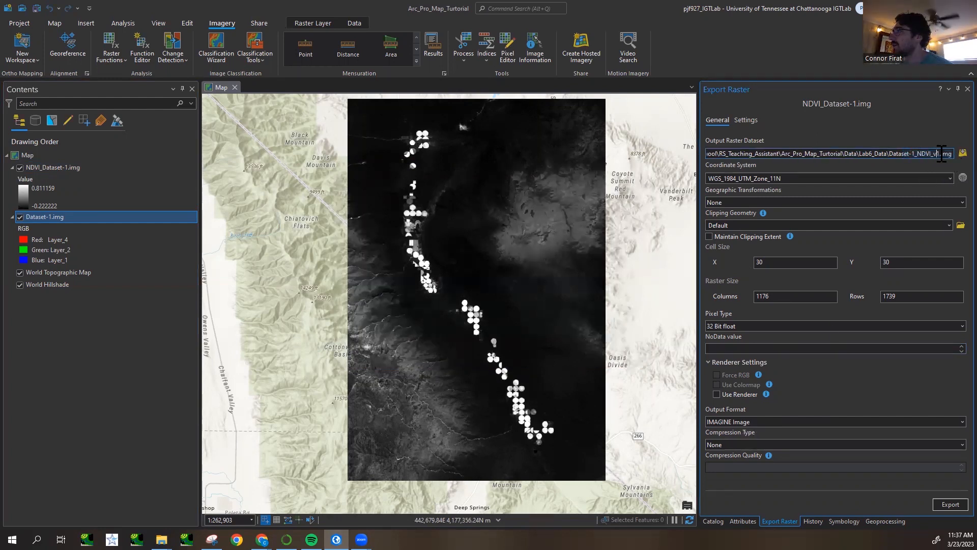
pyautogui.click(912, 154)
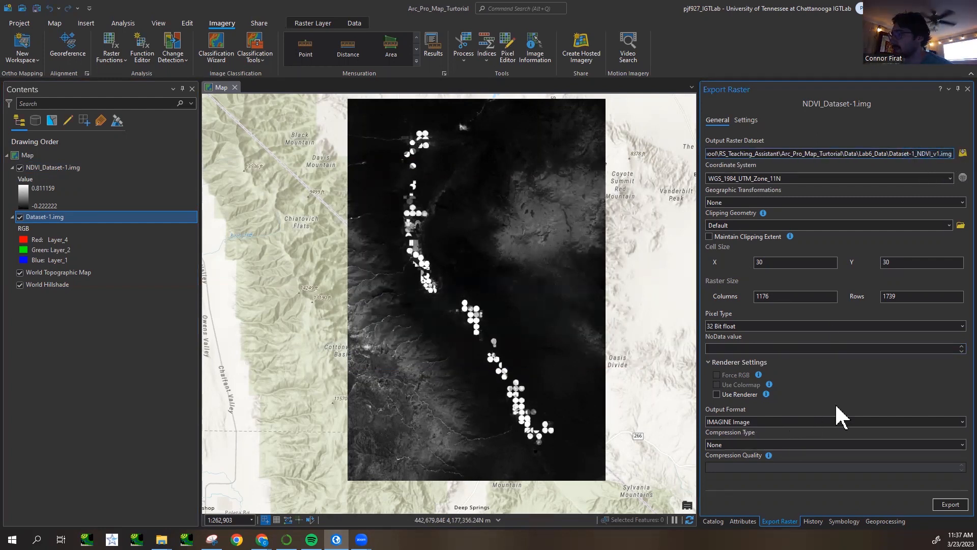
pyautogui.click(945, 508)
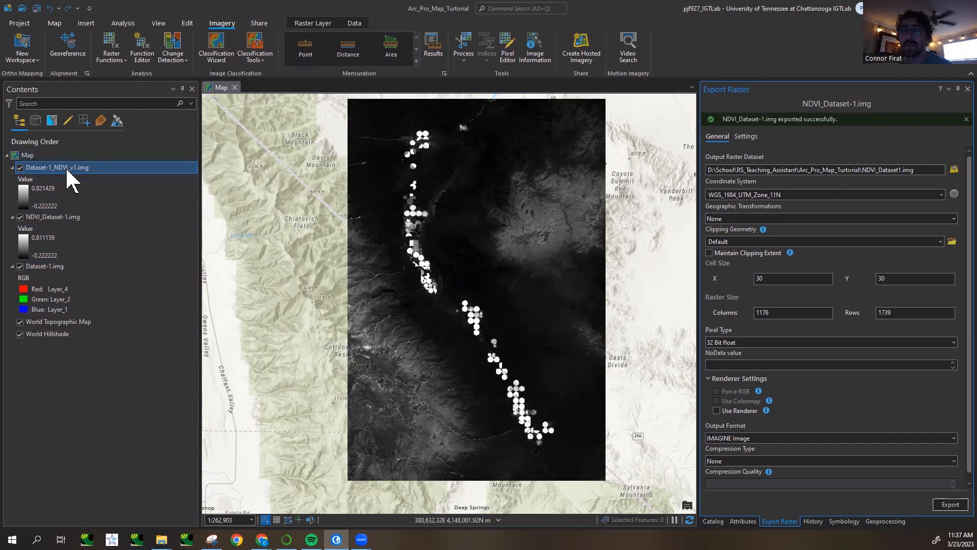
# - Remove the temporary NDVI_Dataset-1.img layer from the map
pyautogui.click(77, 218)
pyautogui.rightClick(76, 219)
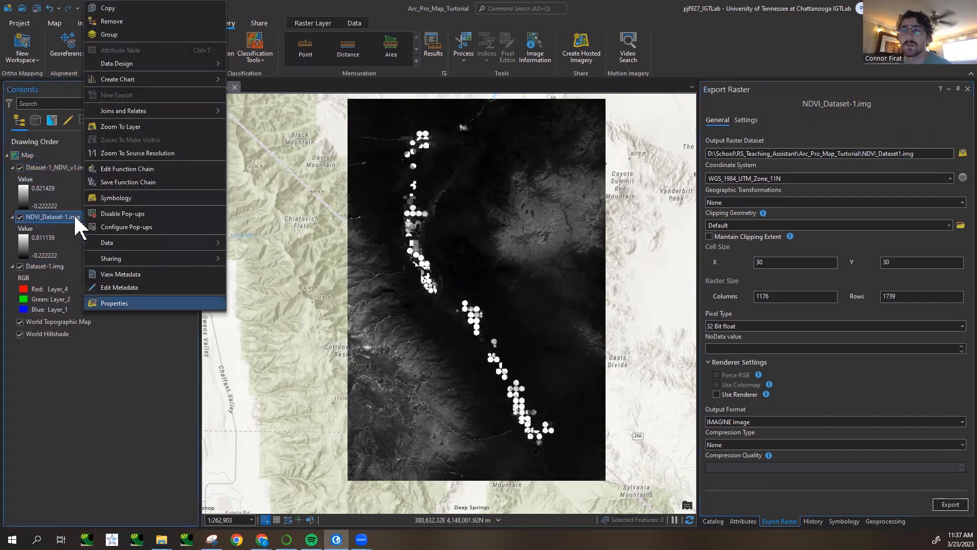
pyautogui.click(125, 22)
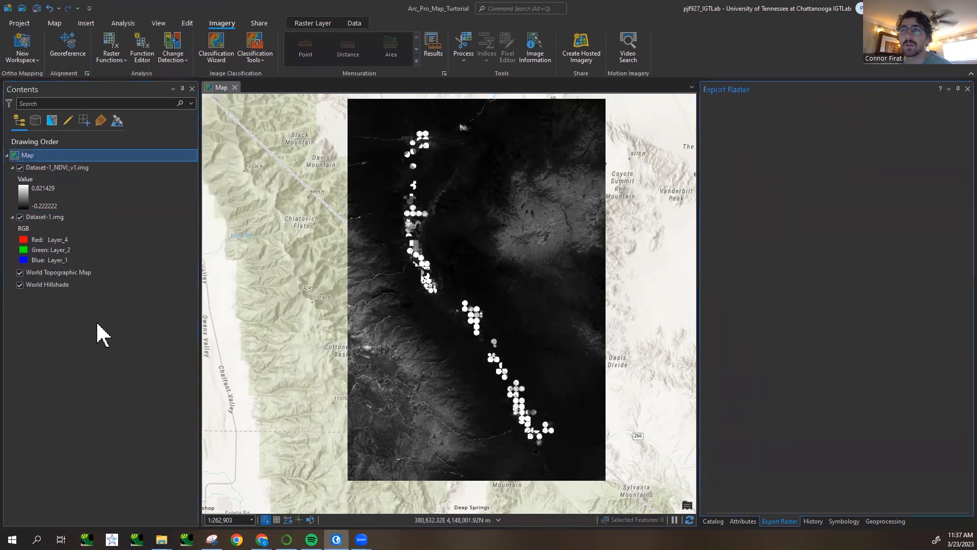
# - Remove the exported Dataset-1_NDVI_v1.img layer from the map and show the project catalog
pyautogui.click(97, 169)
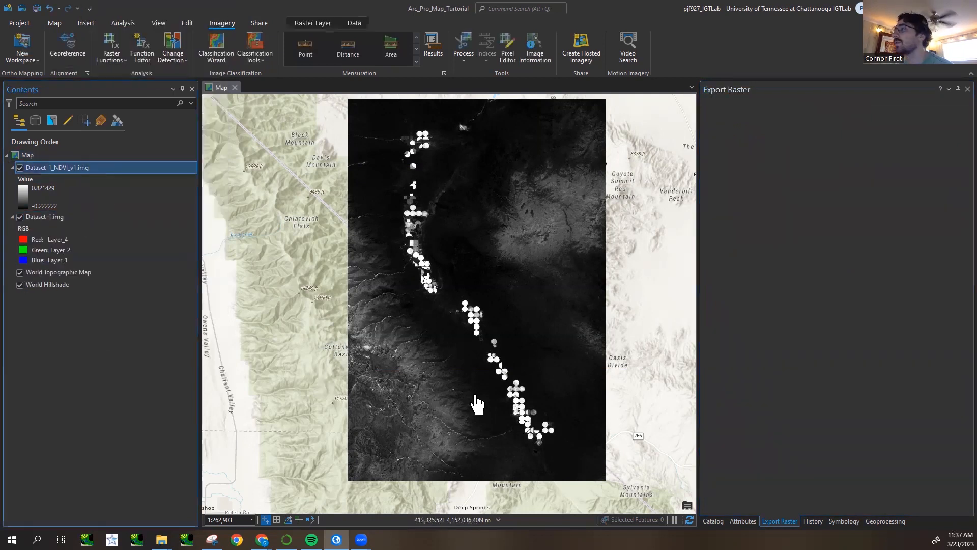
pyautogui.moveTo(439, 336); pyautogui.dragTo(443, 340)
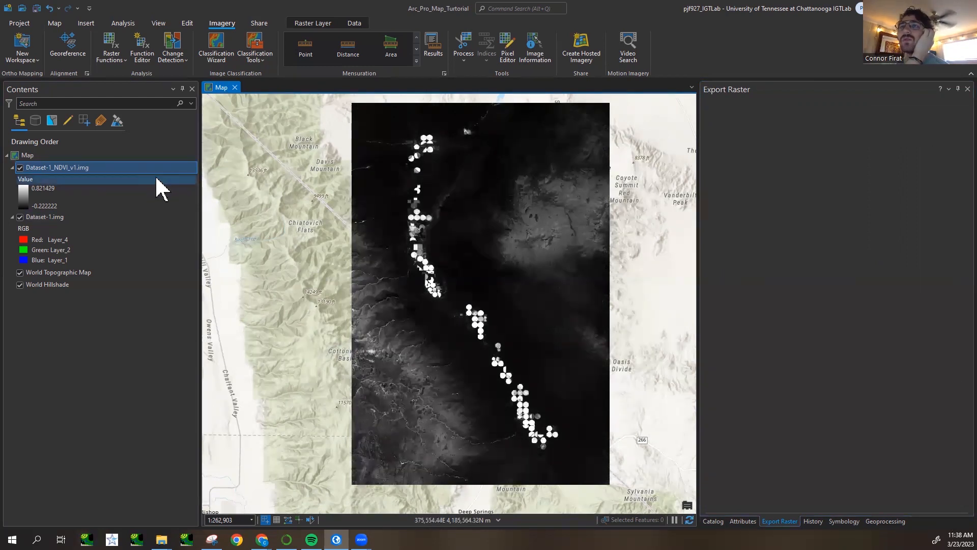
pyautogui.rightClick(132, 171)
pyautogui.click(197, 191)
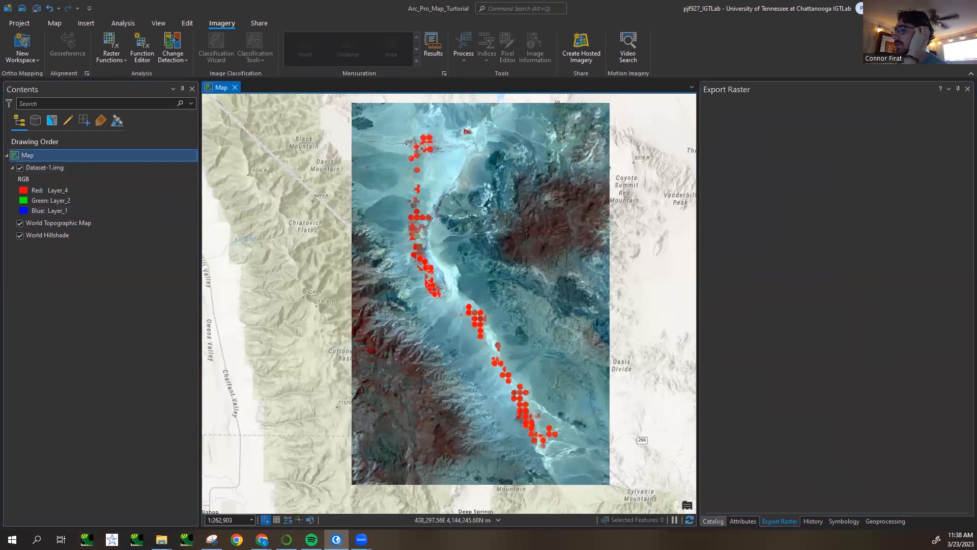
pyautogui.click(713, 521)
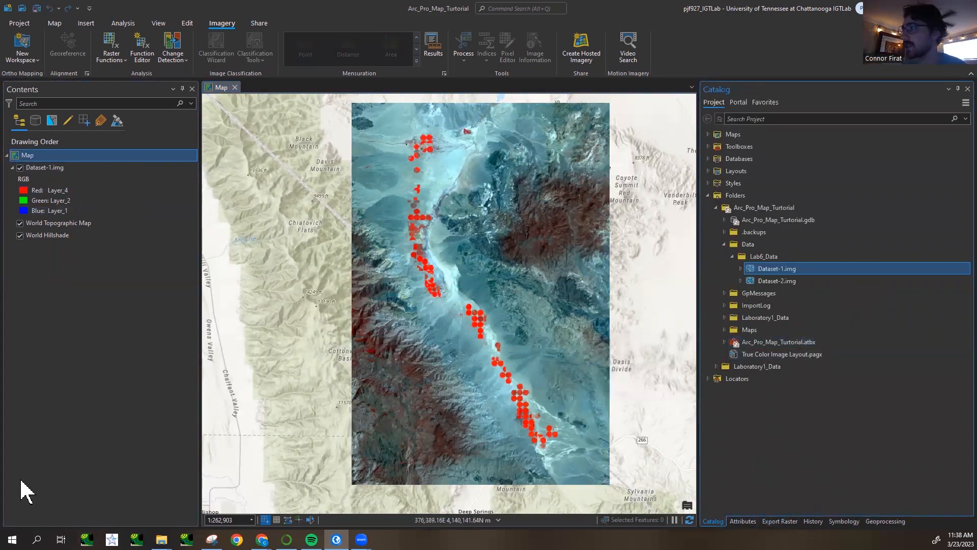
# - Review the Lab6_Data folder and the option for adding a folder connection in the project catalog, without adding one
pyautogui.click(732, 256)
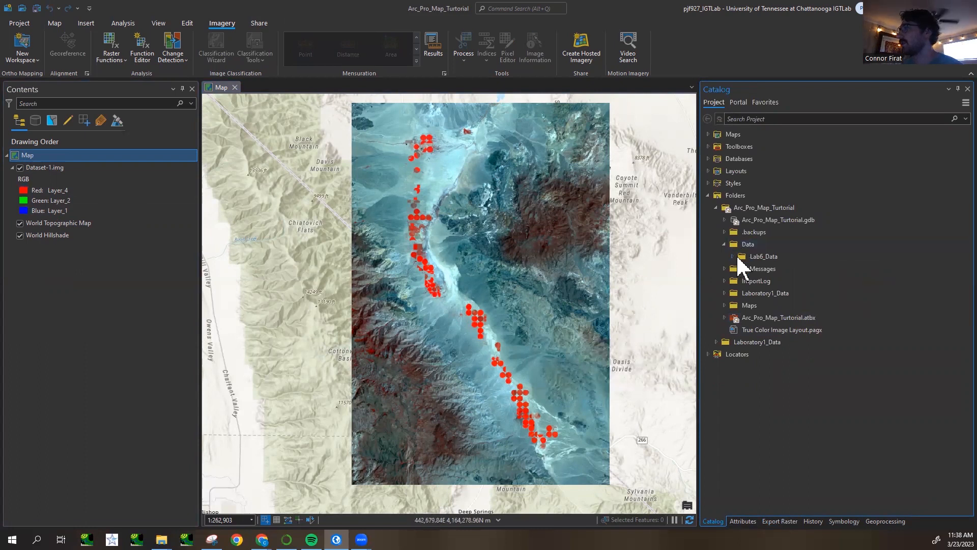
pyautogui.click(756, 257)
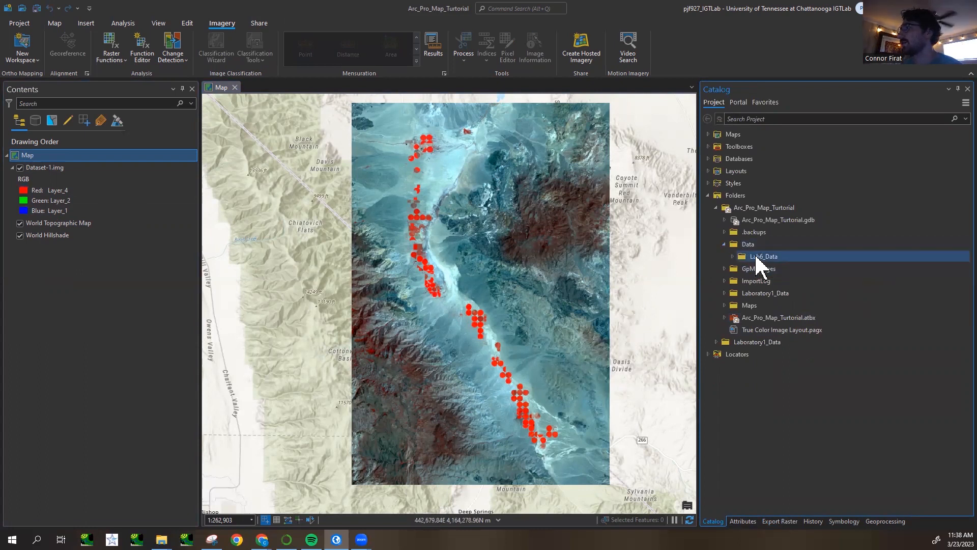
pyautogui.rightClick(746, 196)
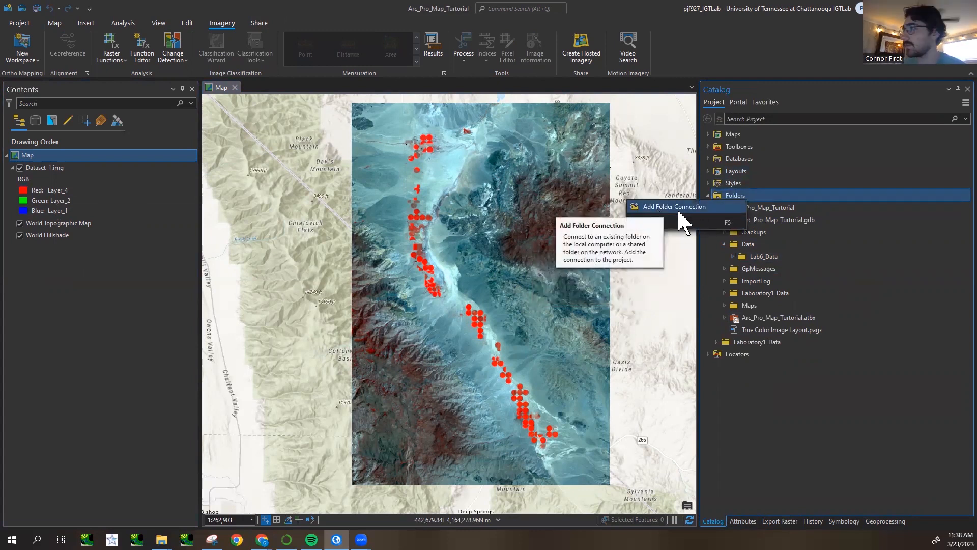
pyautogui.click(781, 208)
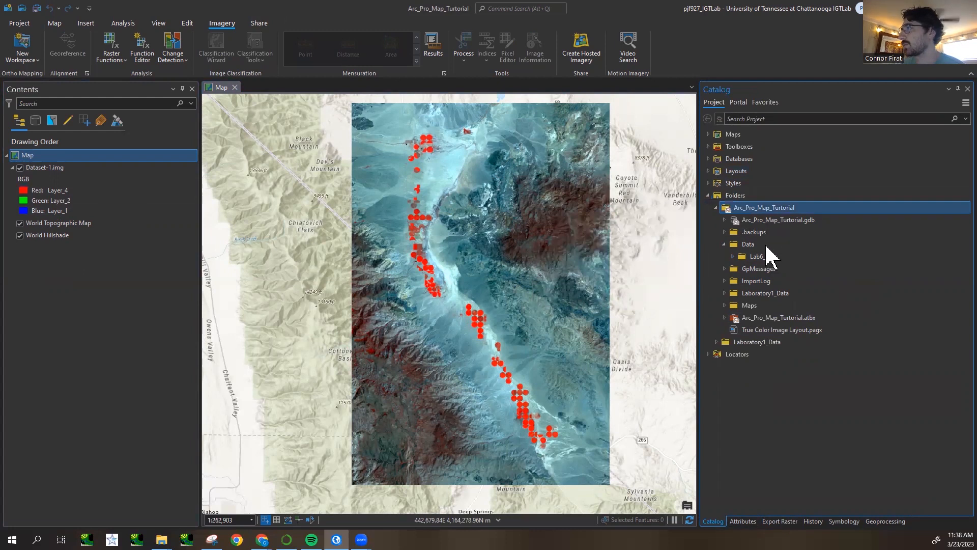
# - Expand Dataset-1.img in the Lab6_Data folder and go through its bands Layer_1 to Layer_6
pyautogui.click(732, 256)
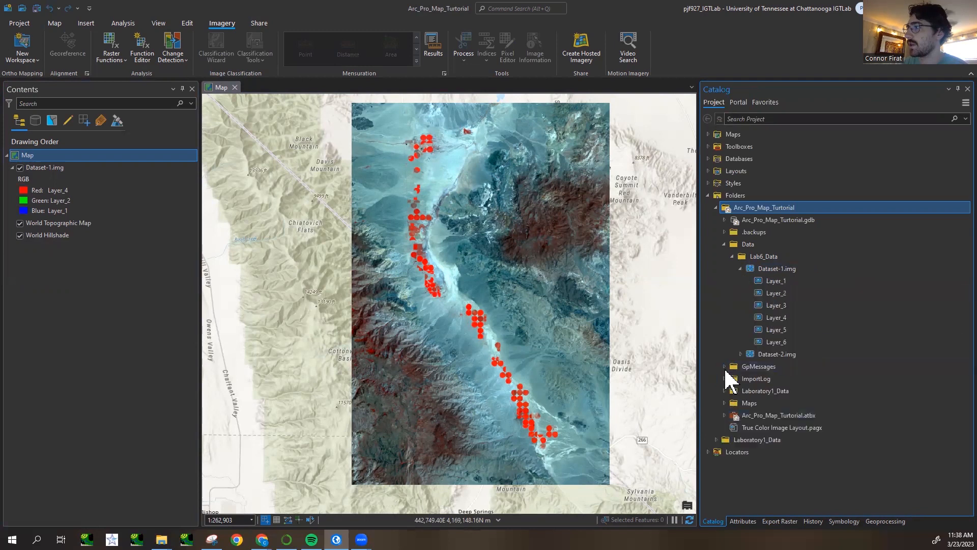
pyautogui.click(782, 282)
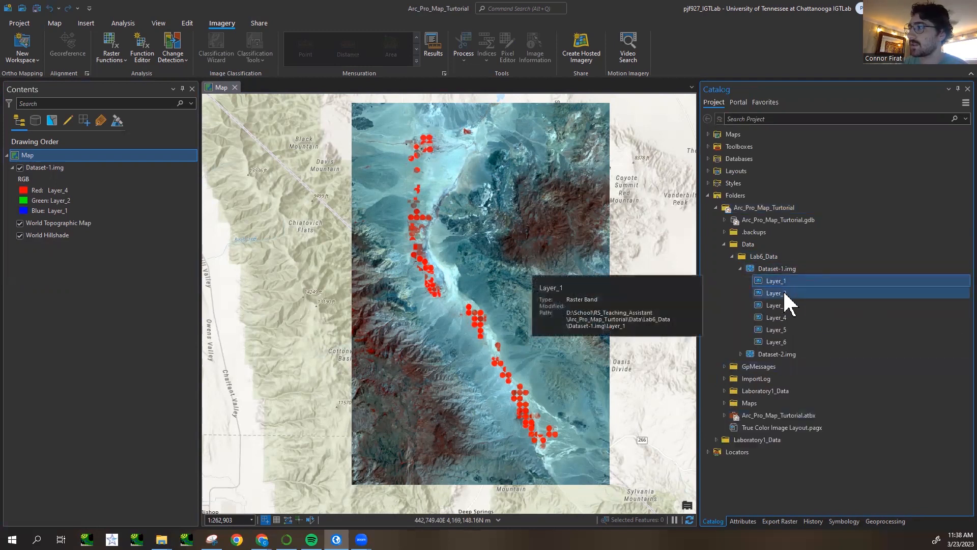
pyautogui.click(784, 293)
pyautogui.click(786, 305)
pyautogui.click(788, 318)
pyautogui.click(788, 330)
pyautogui.click(788, 341)
# - Add the Layer_3 and Layer_4 bands of Dataset-1.img to the map as separate layers and hide the Layer_3 one
pyautogui.click(801, 308)
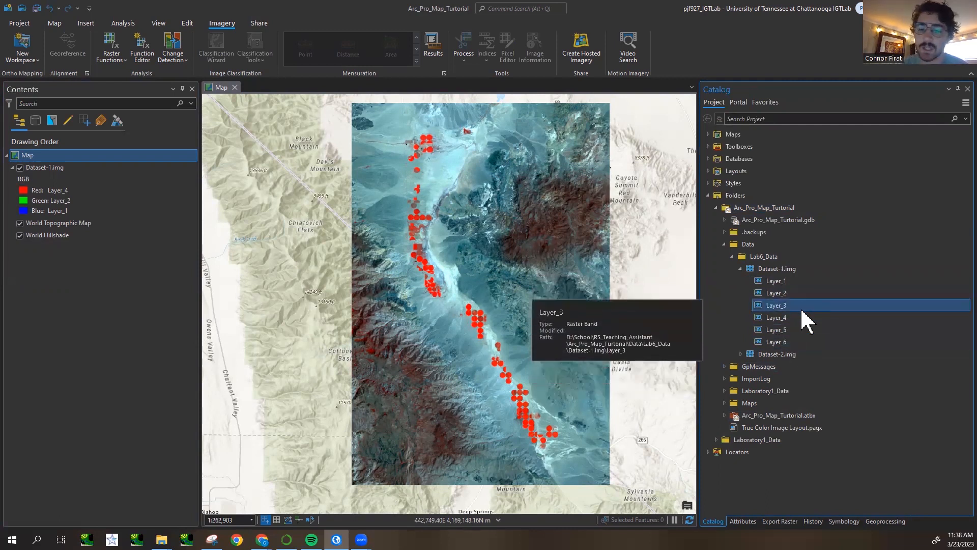
pyautogui.moveTo(793, 308); pyautogui.dragTo(80, 175)
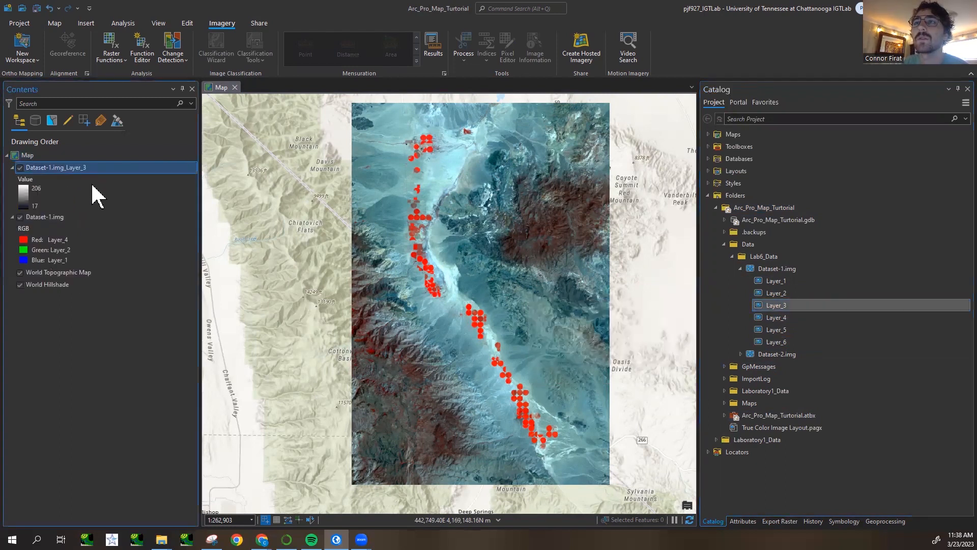
pyautogui.moveTo(814, 317)
pyautogui.mouseDown()
pyautogui.moveTo(641, 338)
pyautogui.moveTo(90, 201)
pyautogui.moveTo(87, 169)
pyautogui.moveTo(97, 175)
pyautogui.mouseUp()
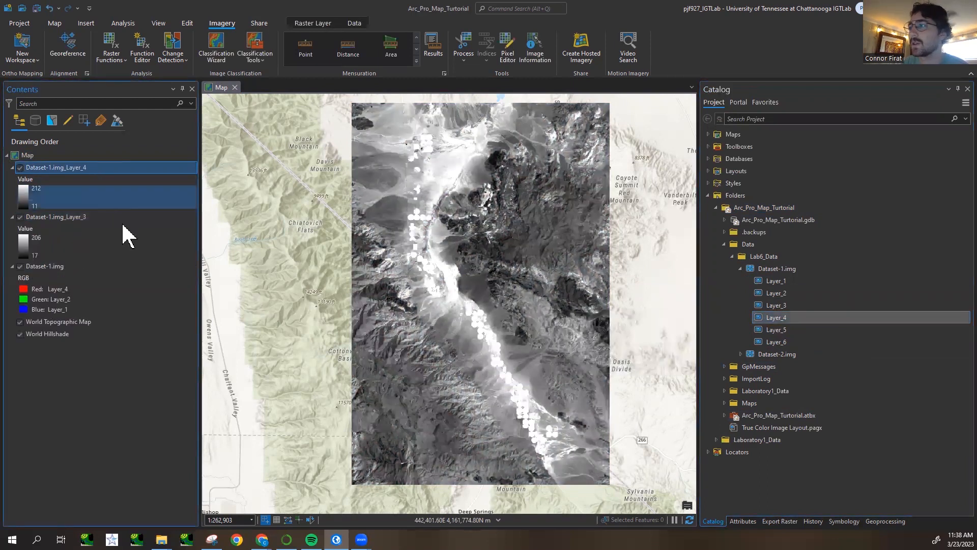
pyautogui.click(20, 217)
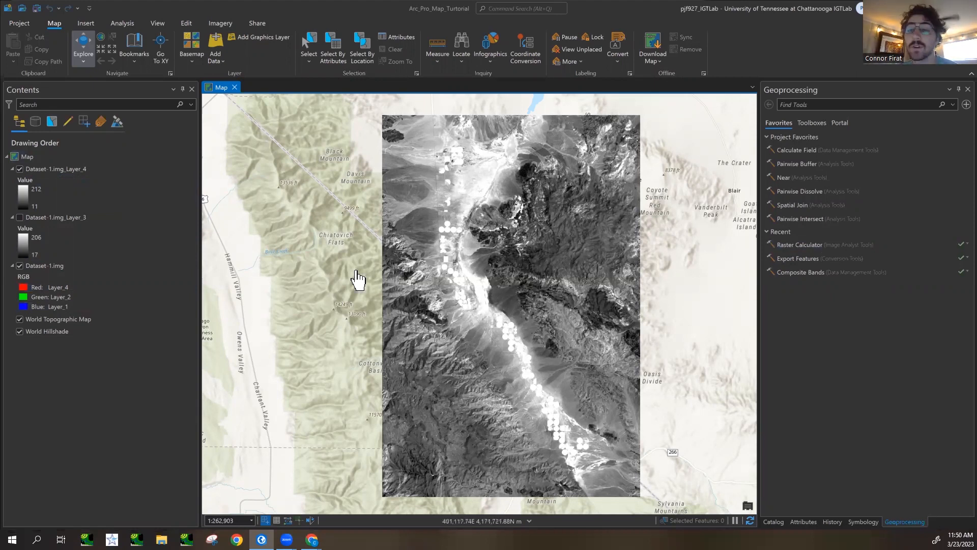
pyautogui.click(67, 170)
pyautogui.keyDown('ctrl'); pyautogui.click(81, 218); pyautogui.keyUp('ctrl')
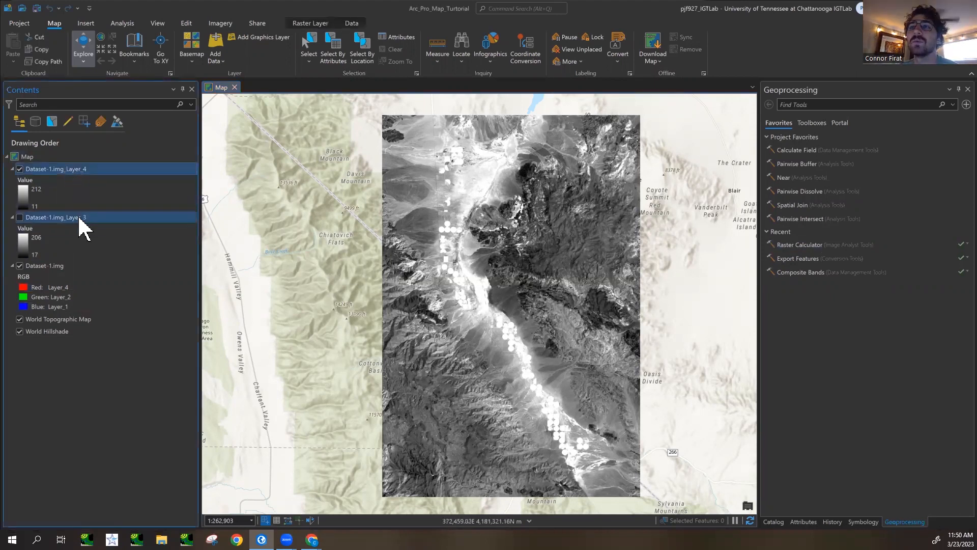
pyautogui.click(83, 171)
pyautogui.click(85, 217)
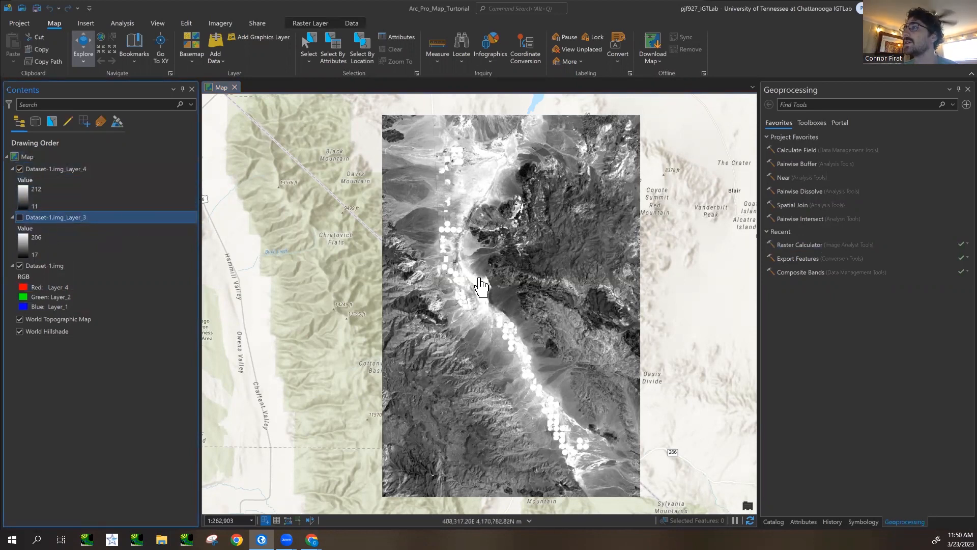
pyautogui.moveTo(392, 229); pyautogui.dragTo(388, 228)
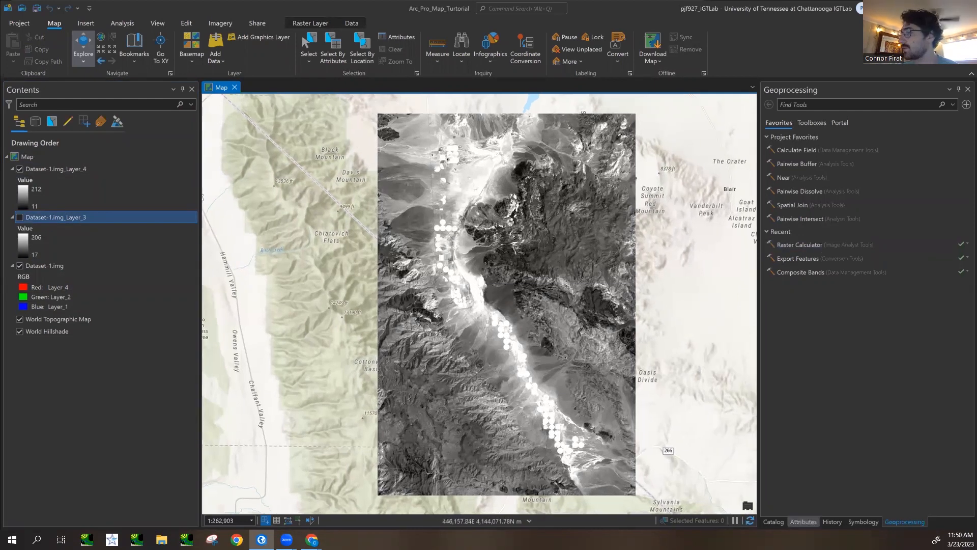
pyautogui.click(863, 521)
pyautogui.click(773, 522)
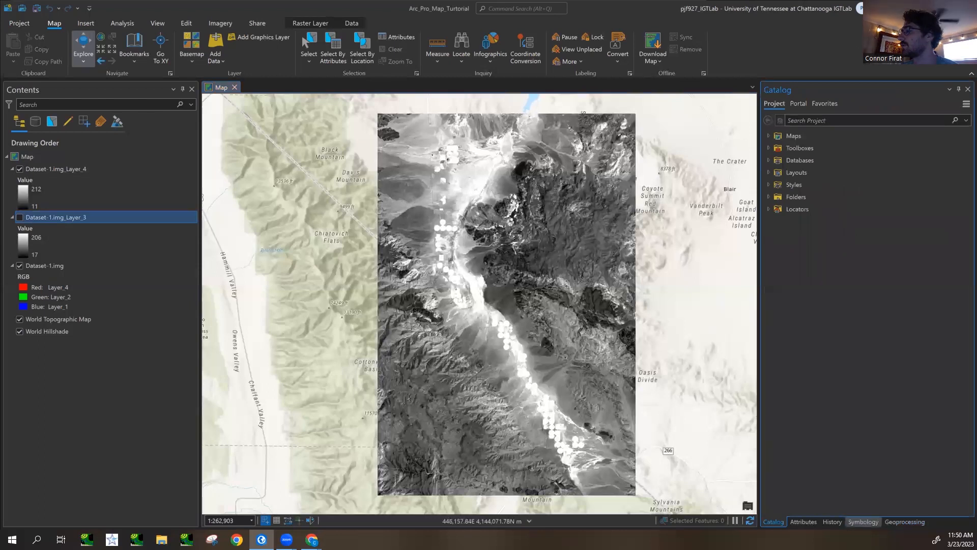
pyautogui.click(903, 522)
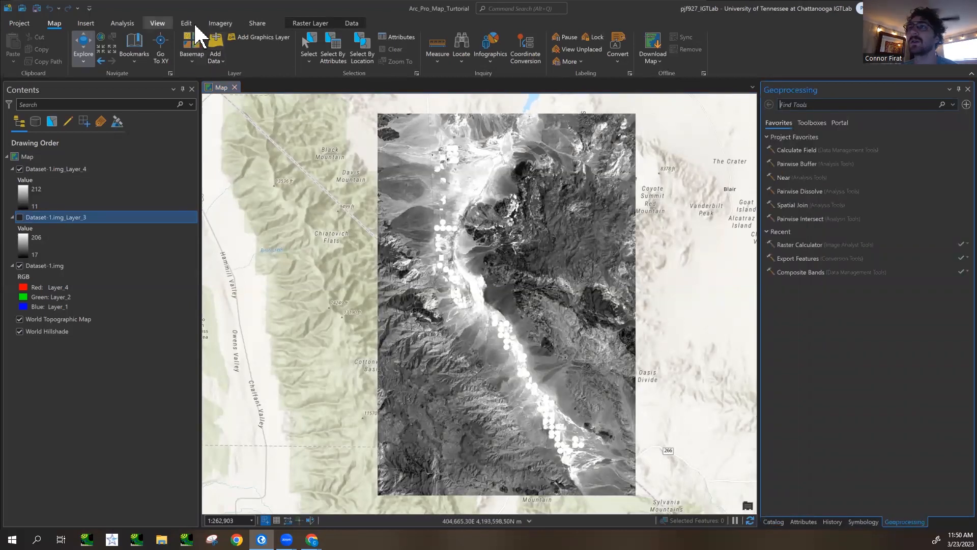
# - Open the Raster Calculator tool from the Map Algebra toolset of the Image Analyst Tools
pyautogui.click(119, 24)
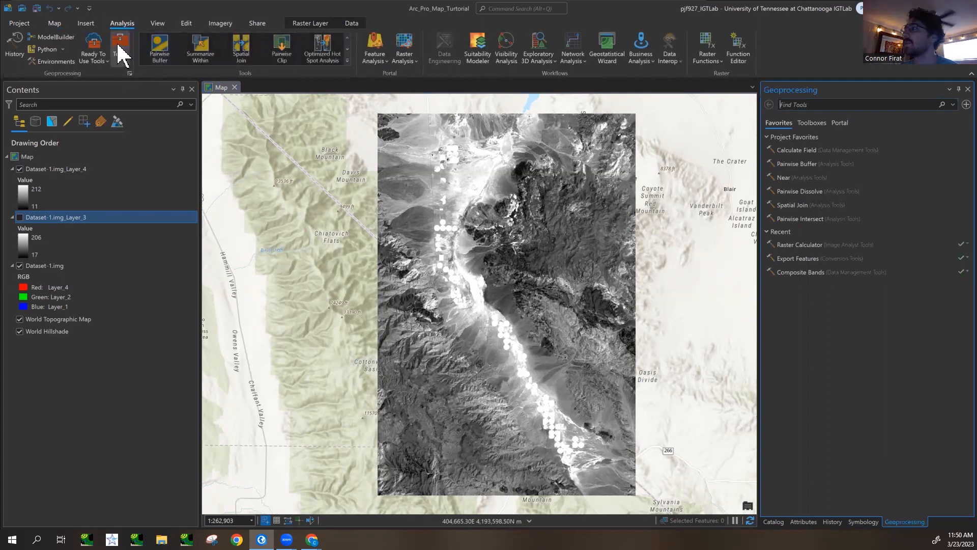
pyautogui.click(119, 47)
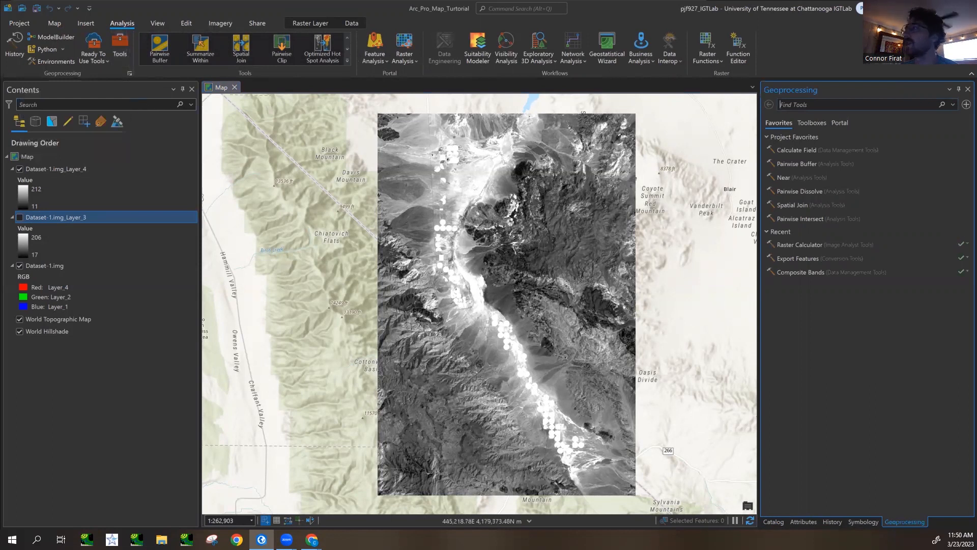
pyautogui.click(811, 123)
pyautogui.scroll(-3, 815, 252)
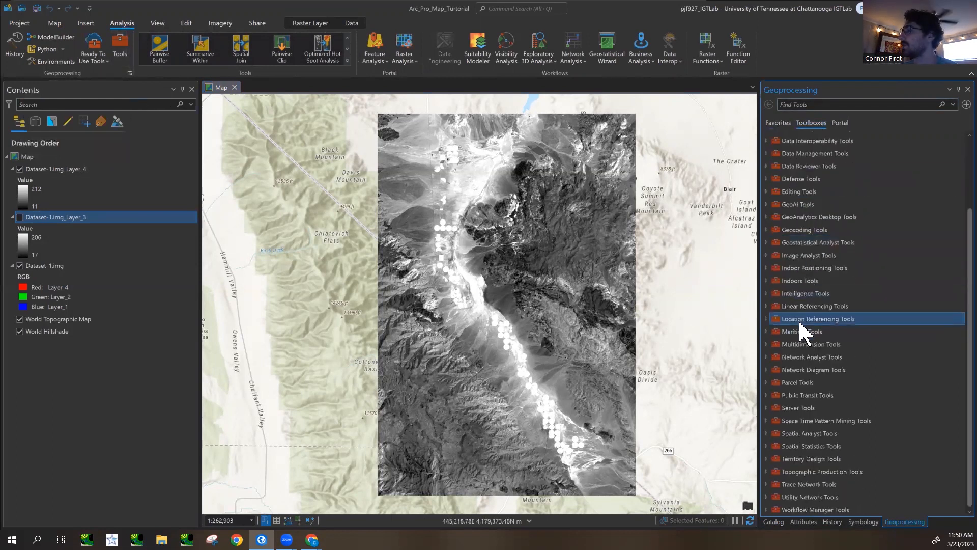
pyautogui.click(767, 255)
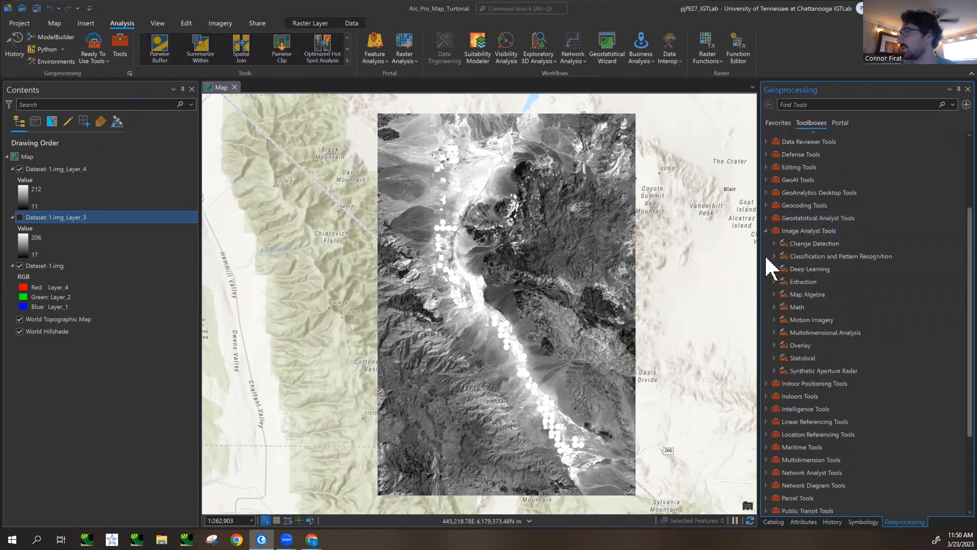
pyautogui.click(774, 295)
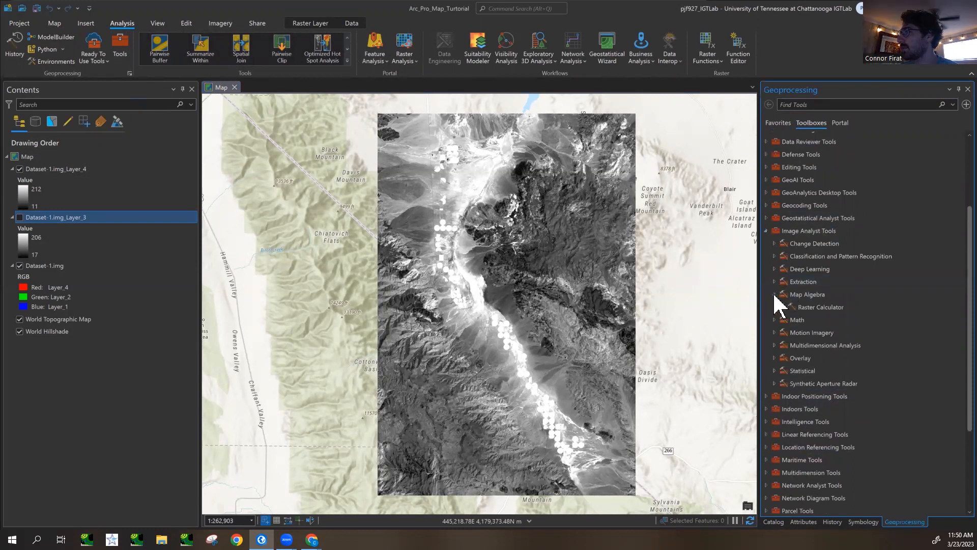
pyautogui.doubleClick(823, 313)
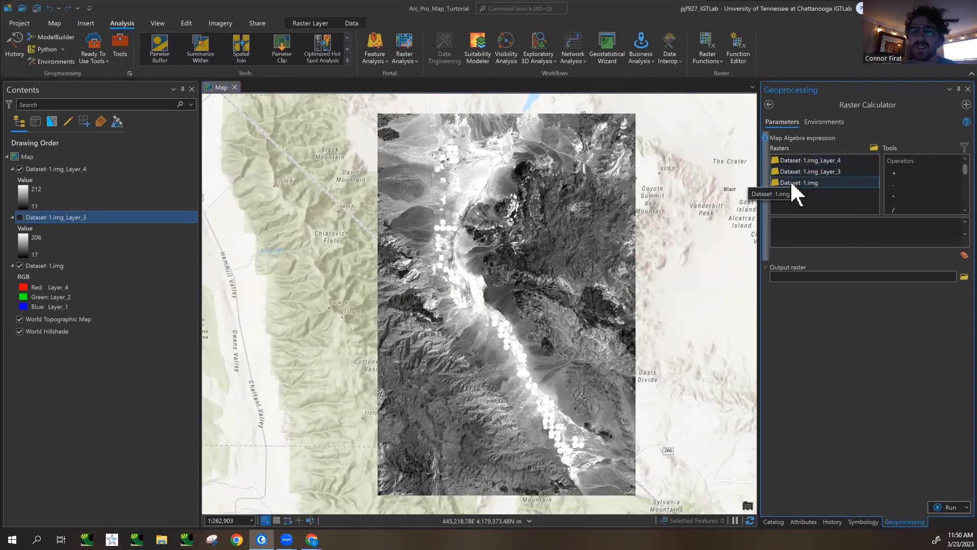
# - Rename the Dataset-1.img_Layer_4 layer as LS5_NIR
pyautogui.click(28, 169)
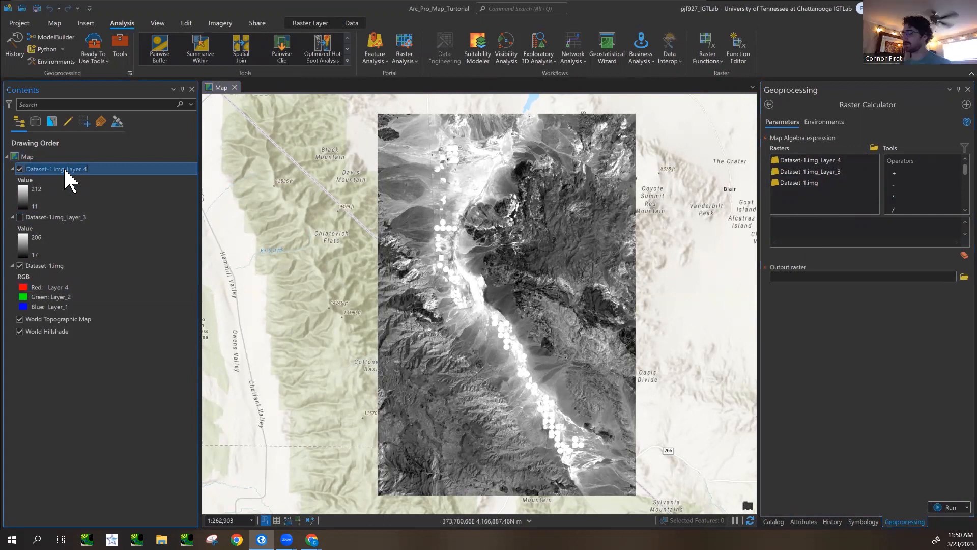
pyautogui.write('LS5')
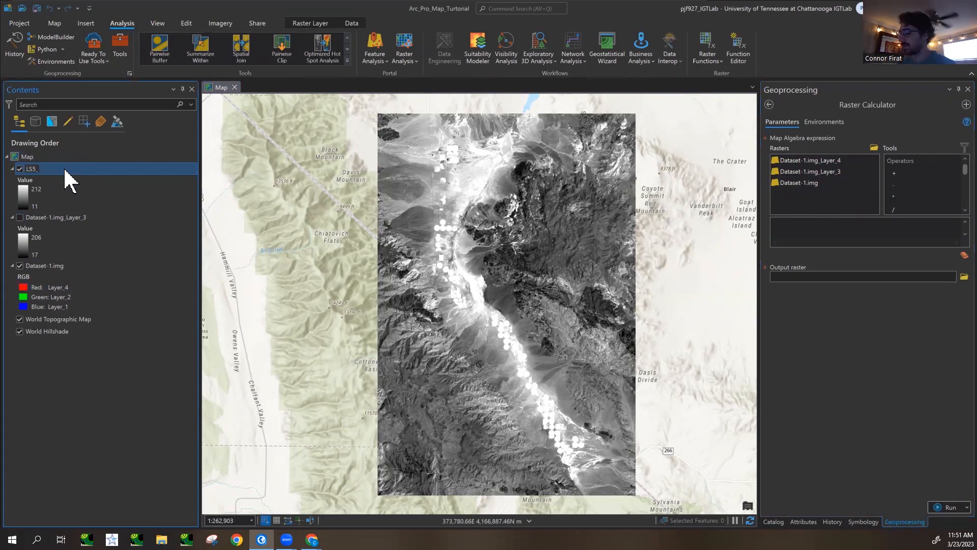
pyautogui.write('_NIT')
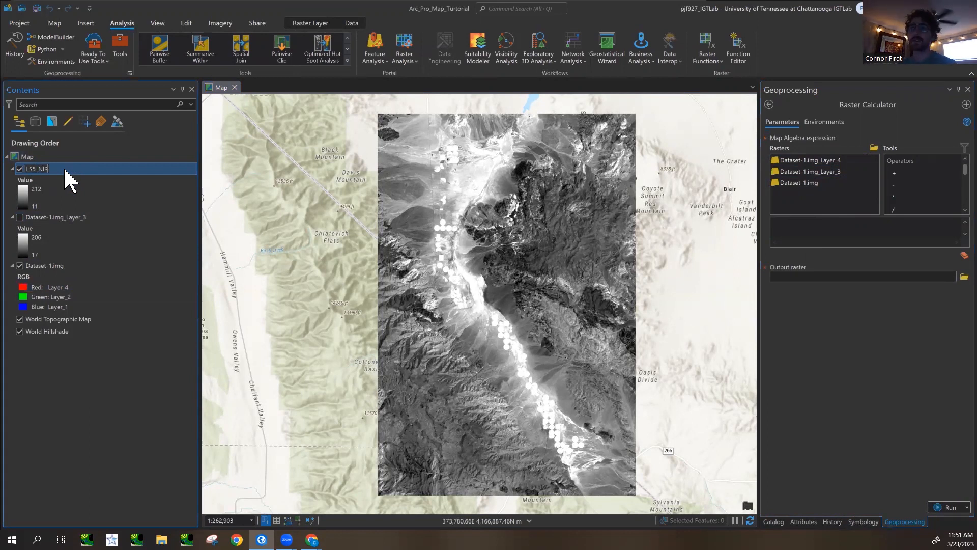
# - Rename the Dataset-1.img_Layer_3 layer as LS5_Red
pyautogui.click(59, 218)
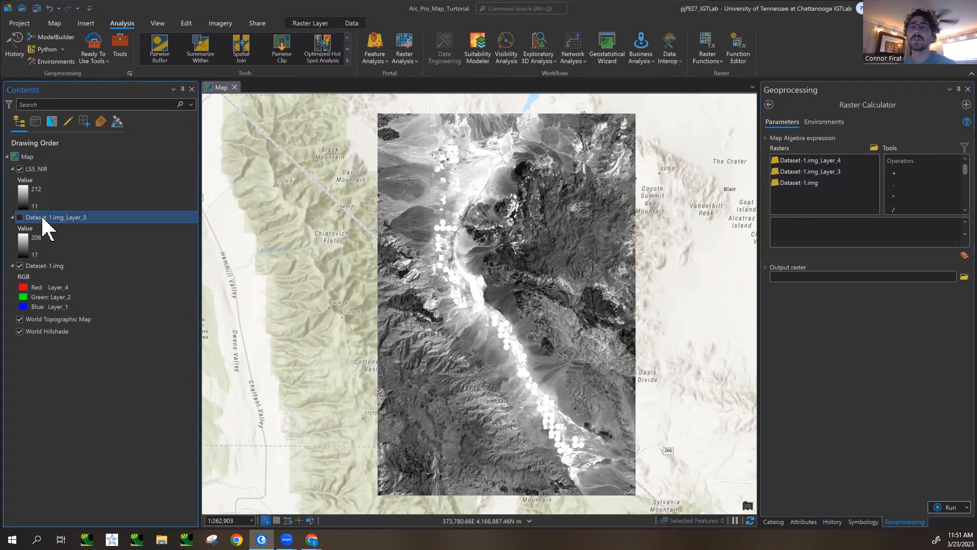
pyautogui.click(49, 218)
pyautogui.press('BackSpace')
pyautogui.write('LS')
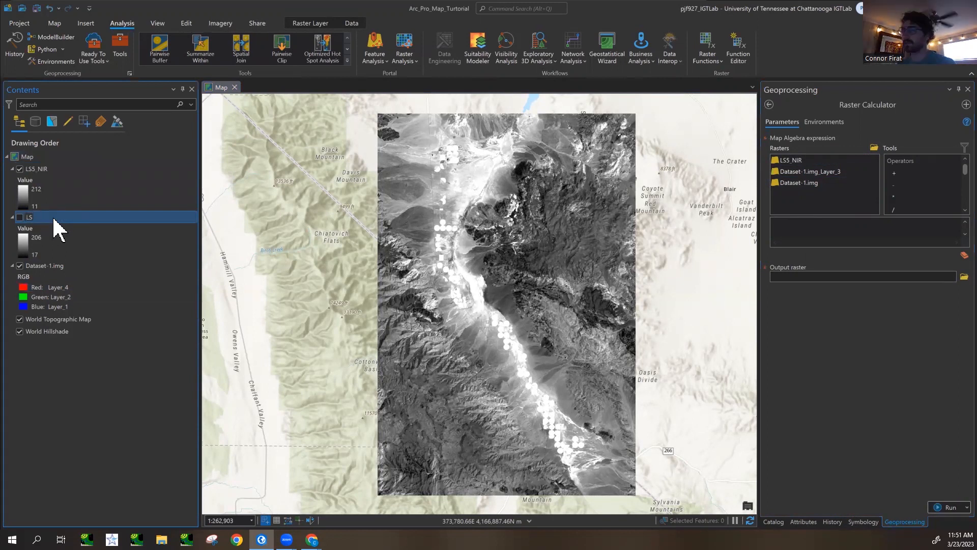
pyautogui.write('4')
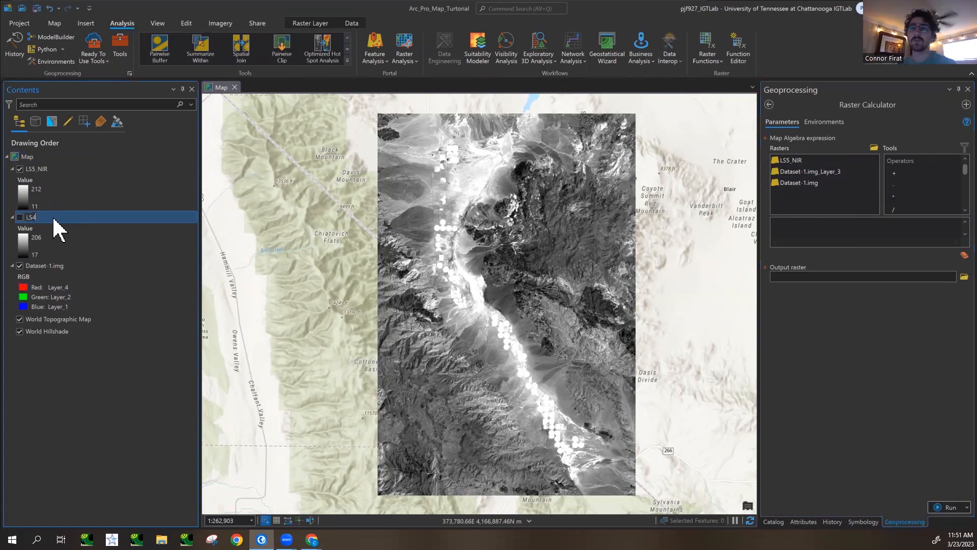
pyautogui.press('BackSpace')
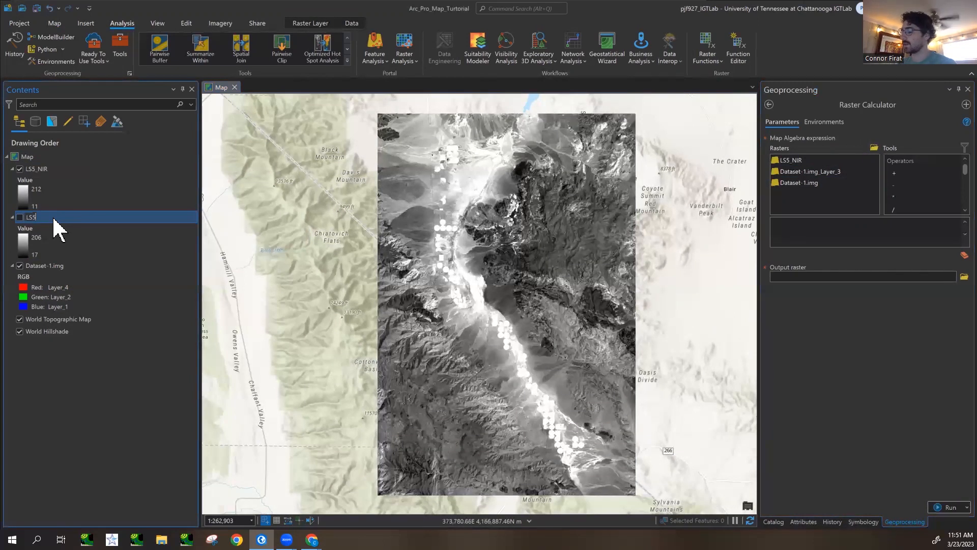
pyautogui.write('5_Red')
pyautogui.press('Return')
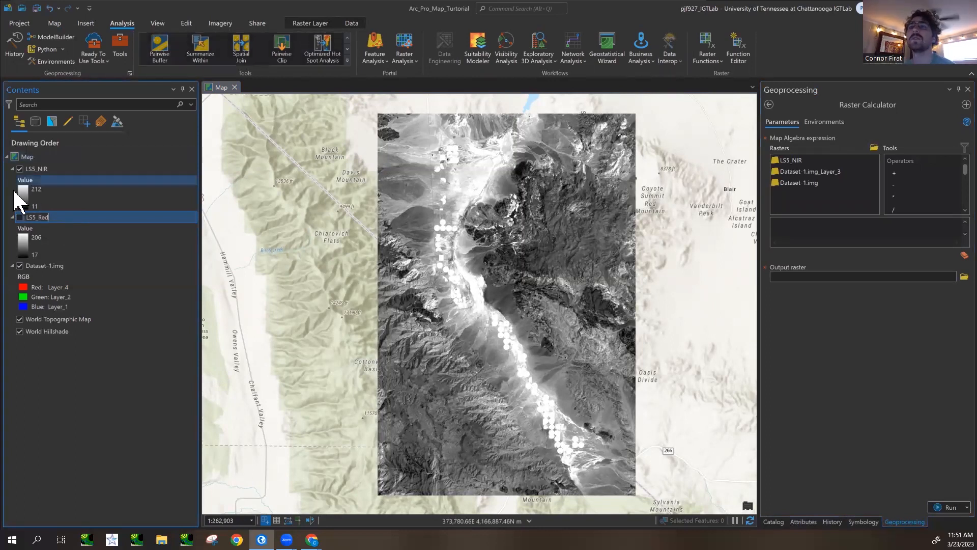
pyautogui.click(58, 168)
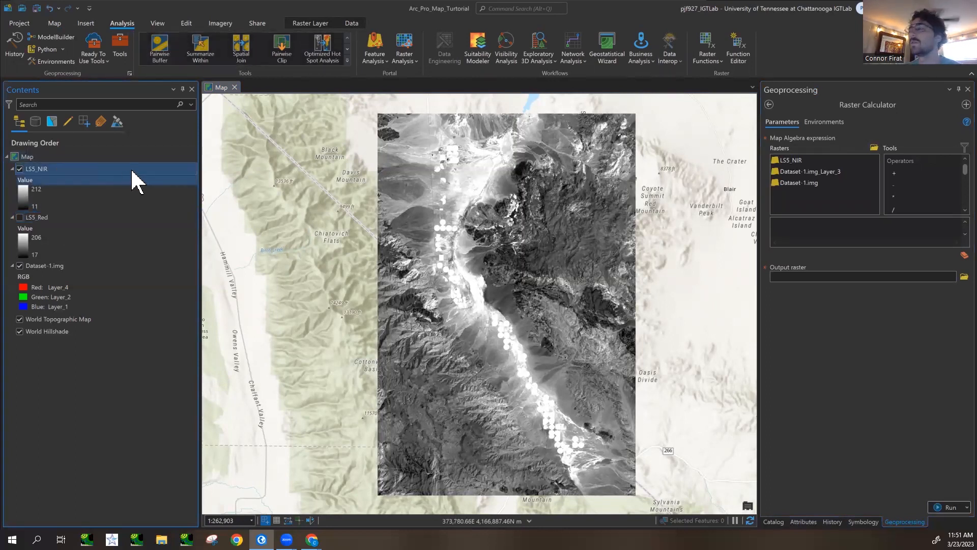
# - Browse the rasters and operators available in Raster Calculator, and show the geoprocessing history
pyautogui.click(82, 218)
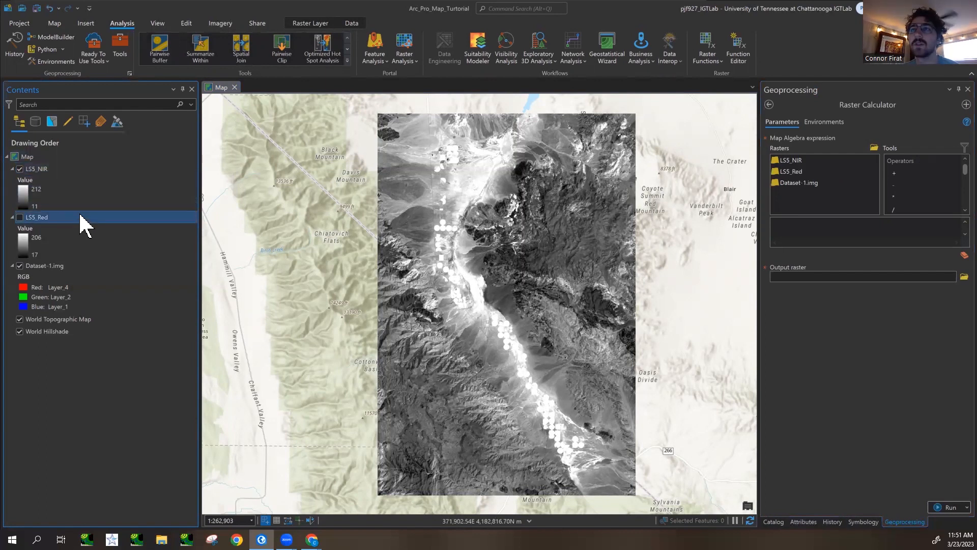
pyautogui.click(58, 173)
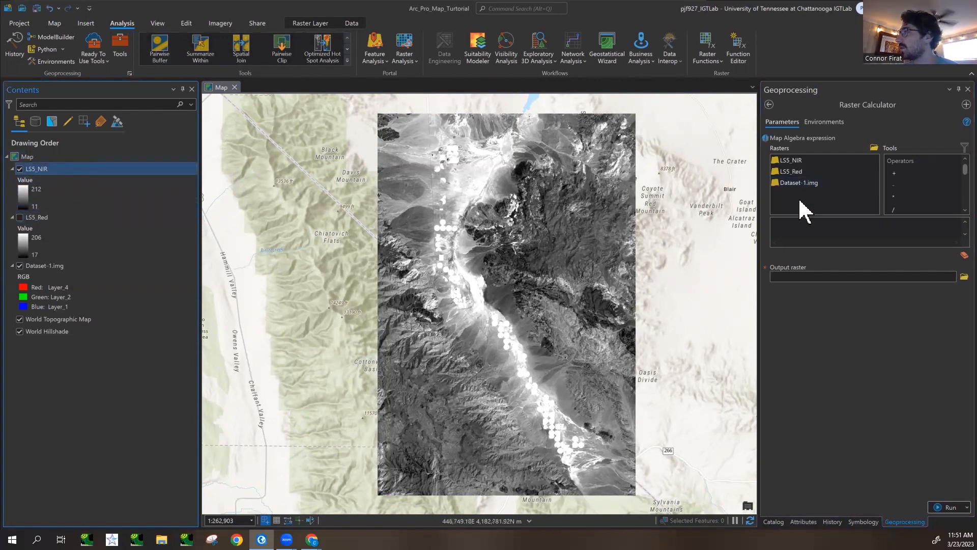
pyautogui.click(798, 160)
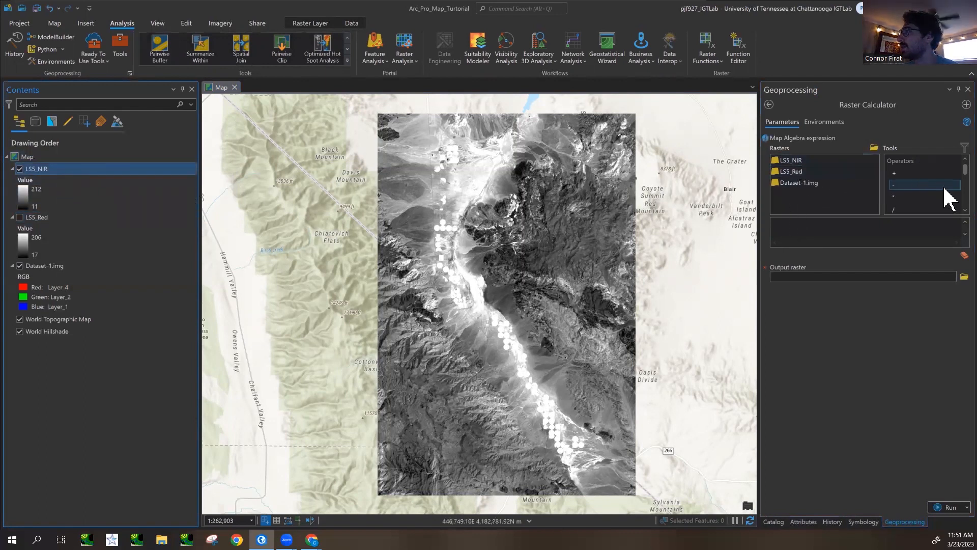
pyautogui.scroll(-6, 956, 176)
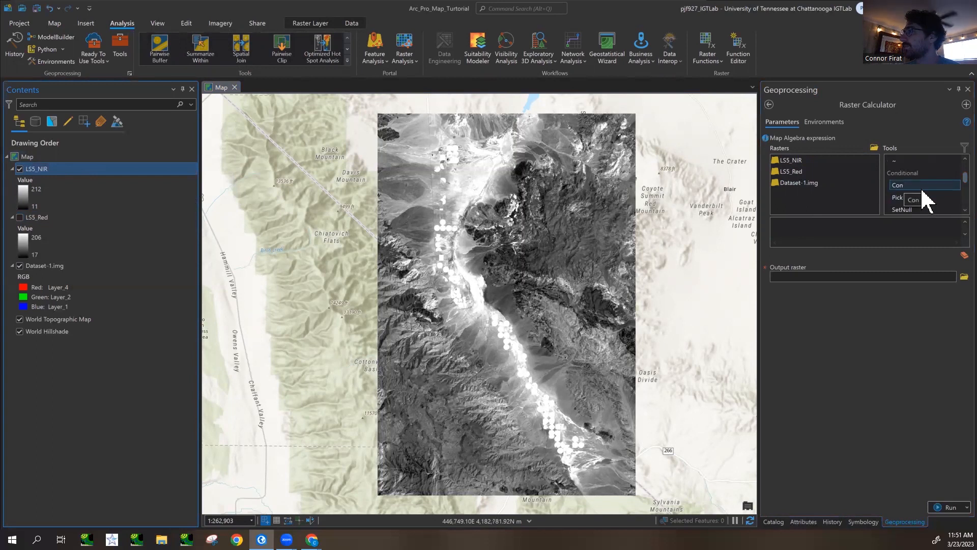
pyautogui.click(833, 522)
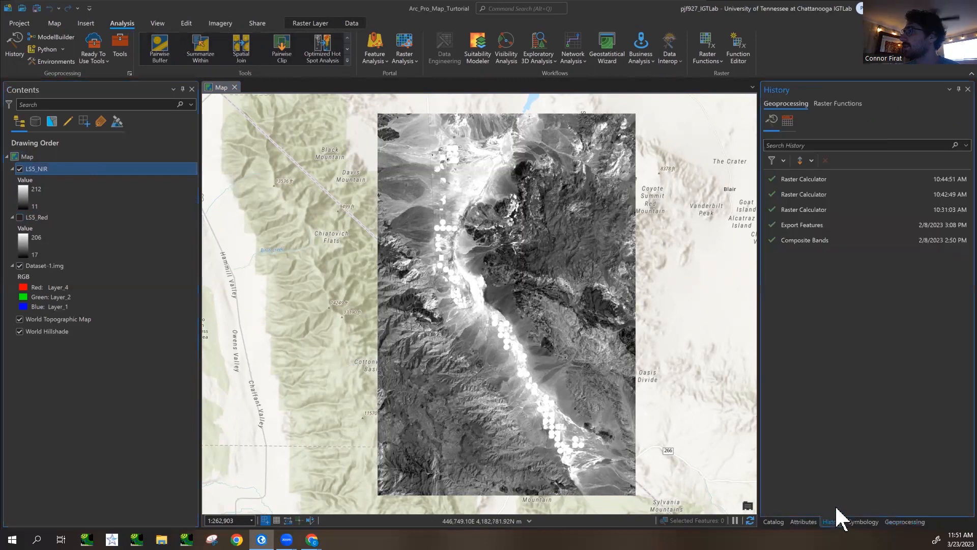
# - Open the 10:31:03 AM Raster Calculator run from the geoprocessing history to view its NDVI expression
pyautogui.doubleClick(796, 211)
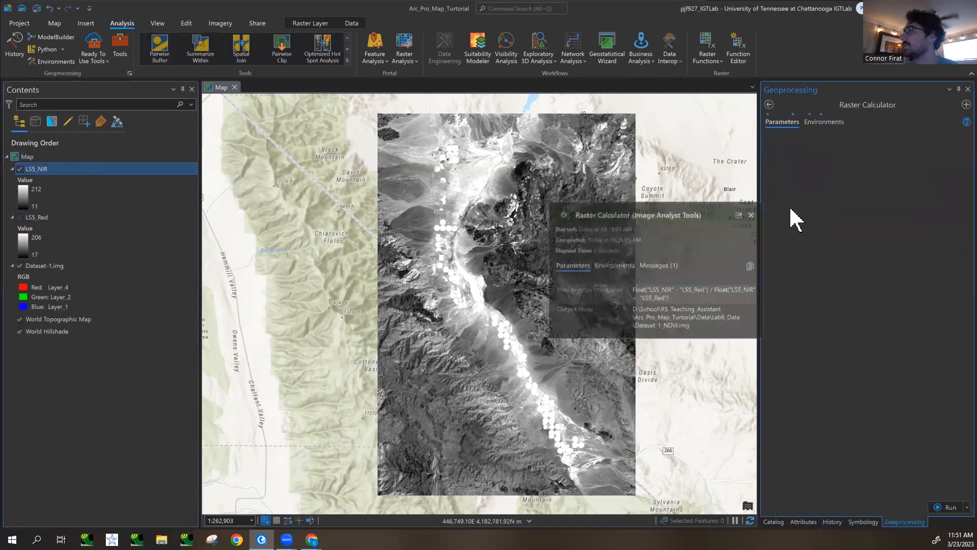
pyautogui.click(768, 105)
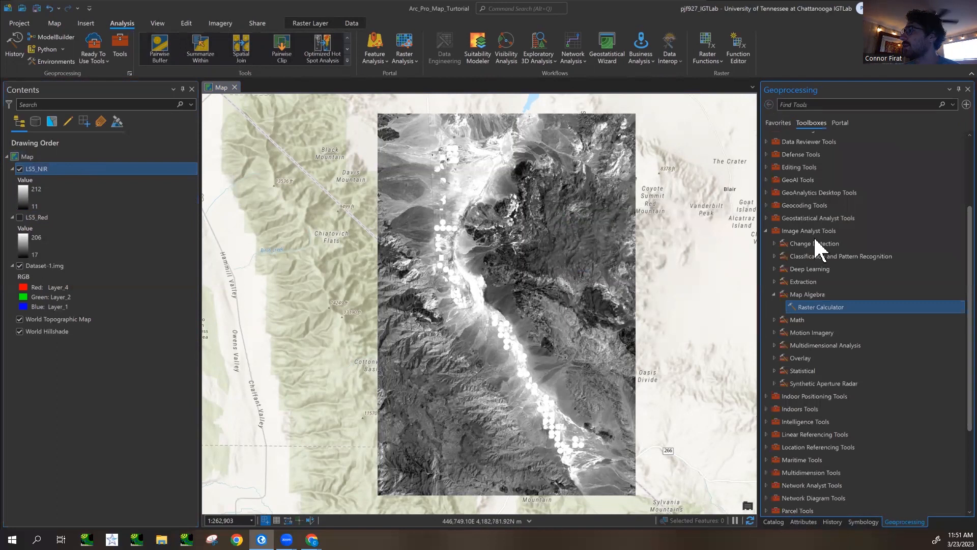
pyautogui.click(833, 522)
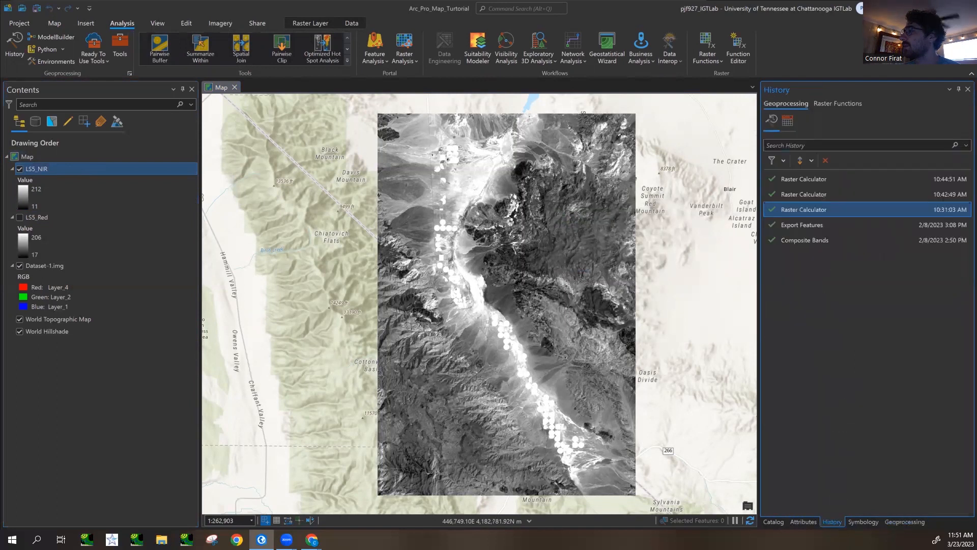
pyautogui.doubleClick(800, 210)
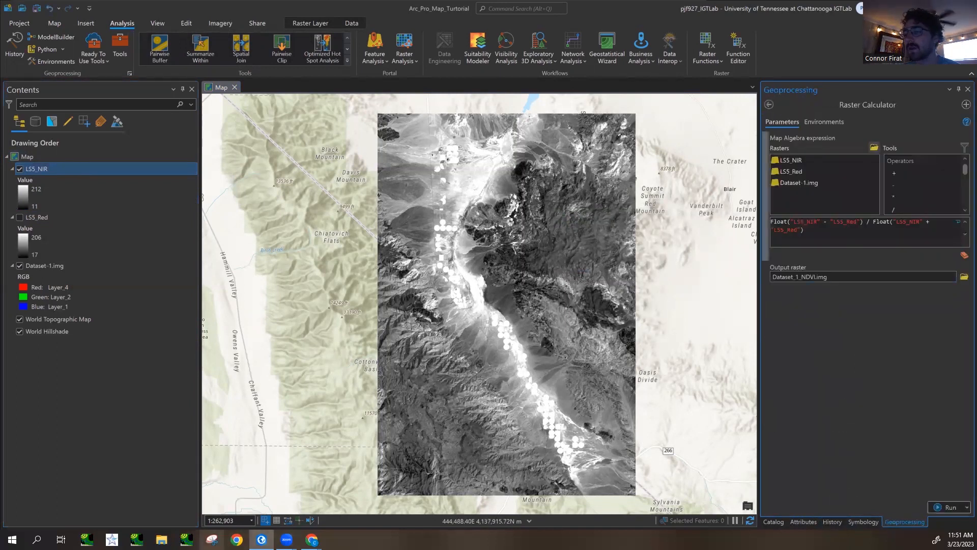
# - Capture the Raster Calculator parameters with Snipping Tool and move the snip window out of the way
pyautogui.click(212, 539)
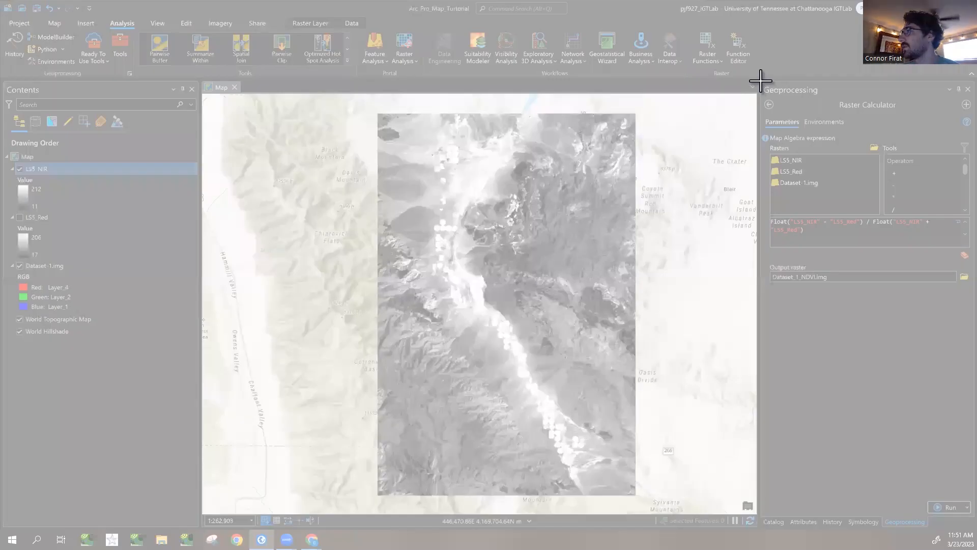
pyautogui.moveTo(761, 80); pyautogui.dragTo(974, 332)
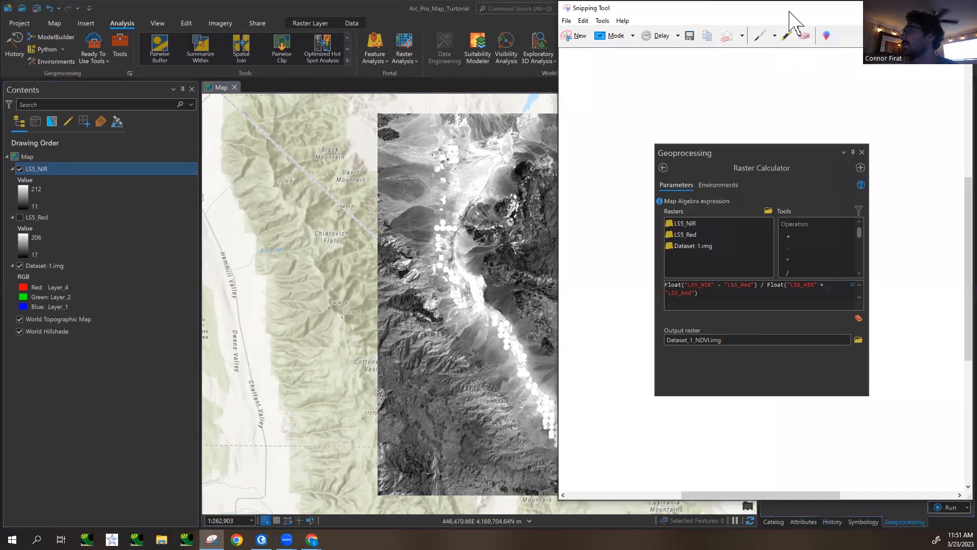
pyautogui.moveTo(790, 12); pyautogui.dragTo(976, 10)
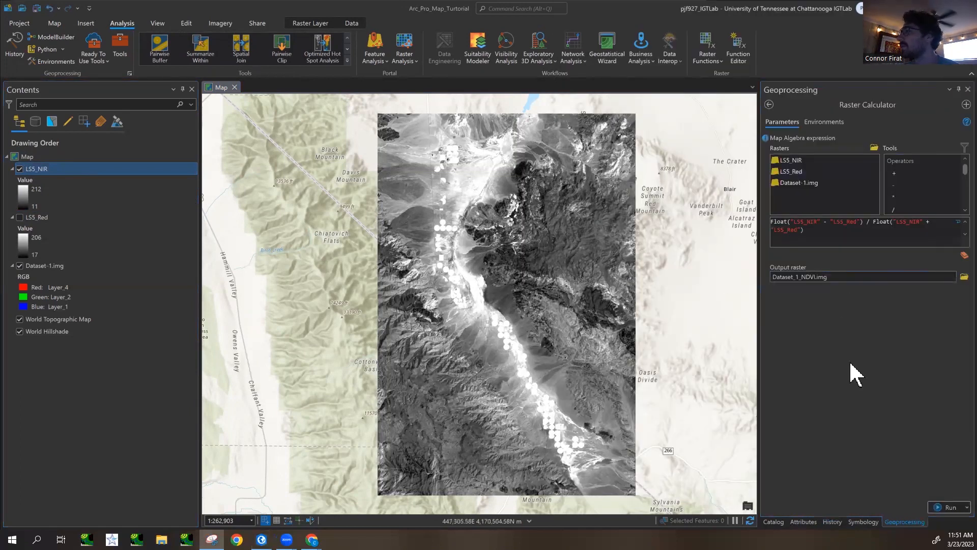
# - Open an empty Raster Calculator from the Map Algebra toolset of the Image Analyst Tools
pyautogui.click(833, 522)
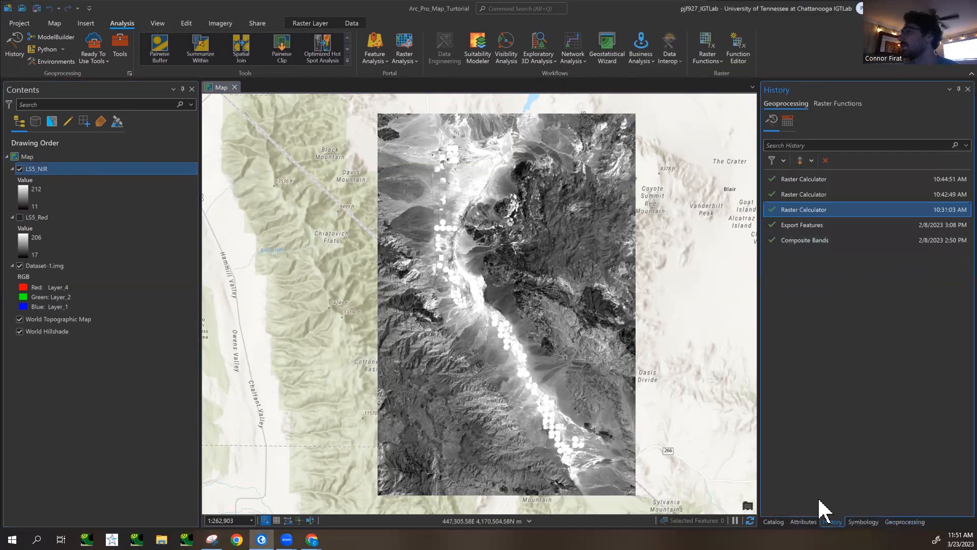
pyautogui.click(774, 522)
pyautogui.click(864, 522)
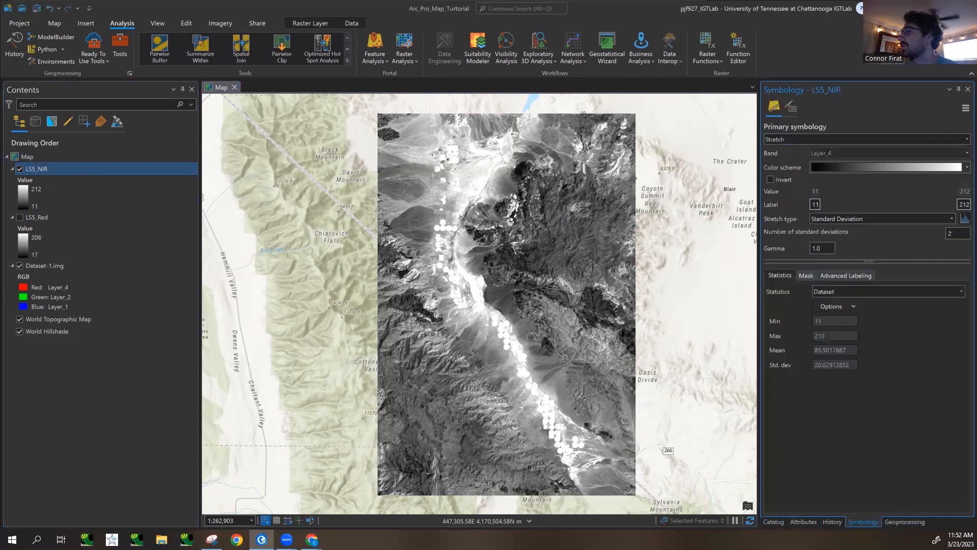
pyautogui.click(904, 521)
pyautogui.click(769, 104)
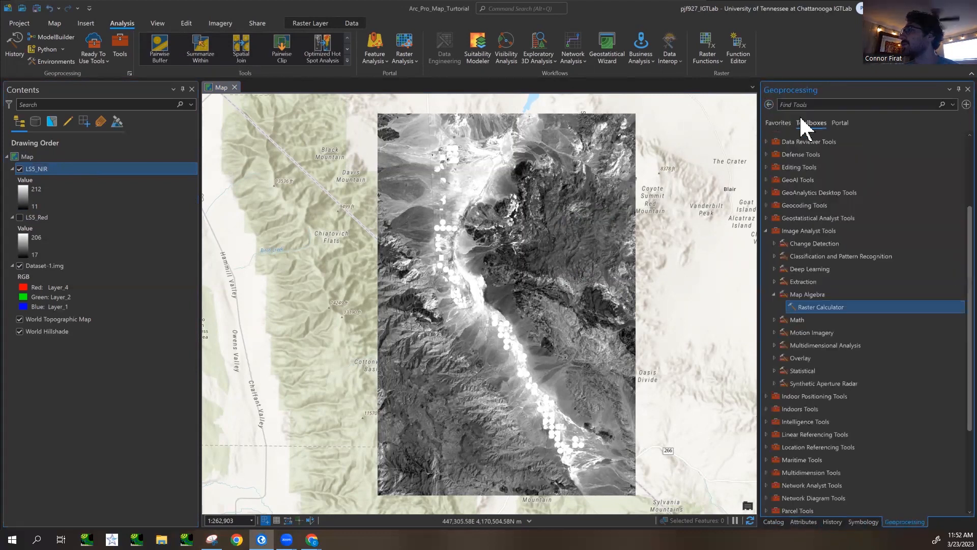
pyautogui.doubleClick(814, 310)
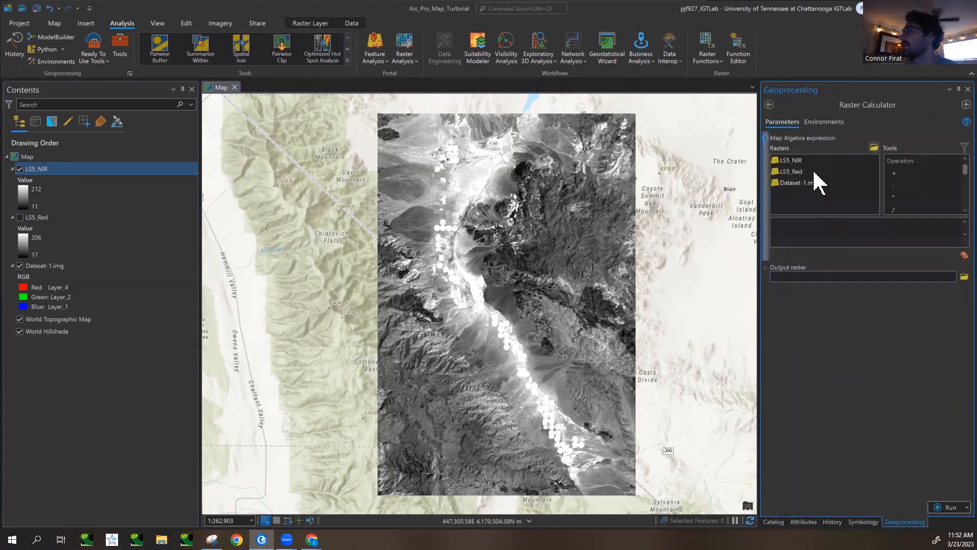
# - Start the Map Algebra expression with "Float("
pyautogui.click(801, 226)
pyautogui.write('Float')
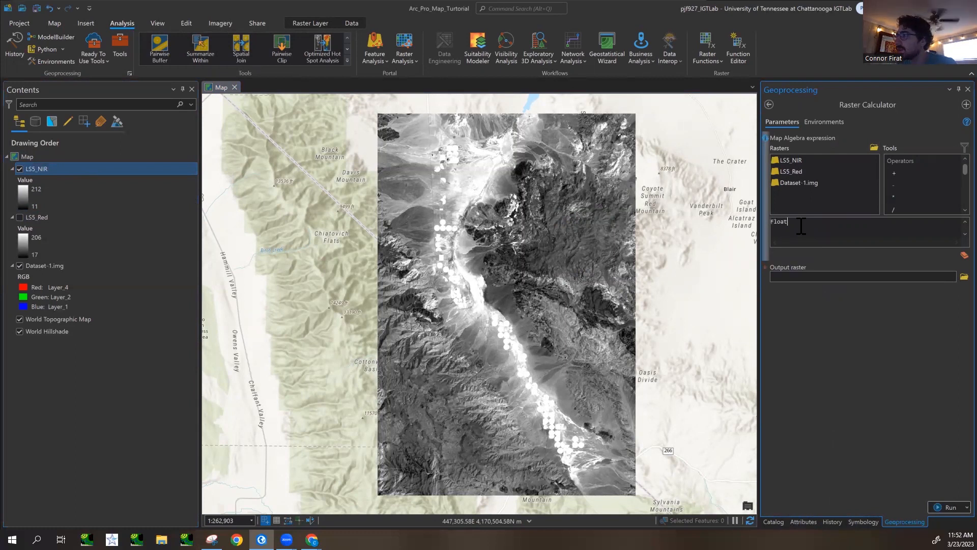
pyautogui.write('(')
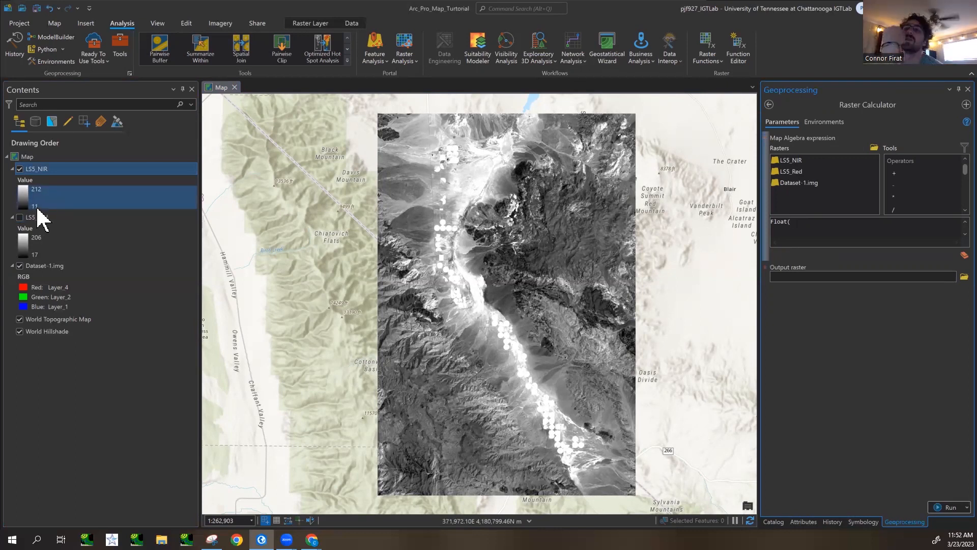
pyautogui.rightClick(73, 167)
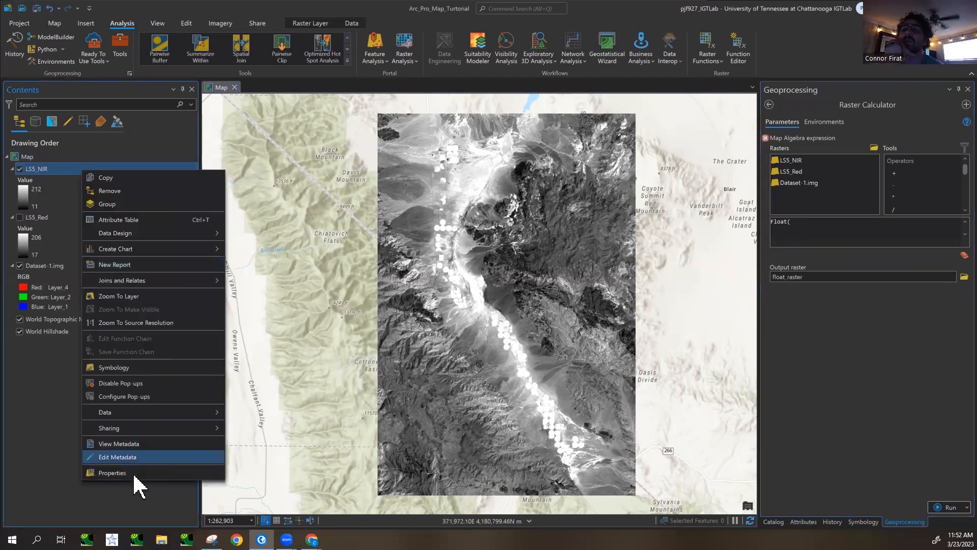
pyautogui.click(287, 8)
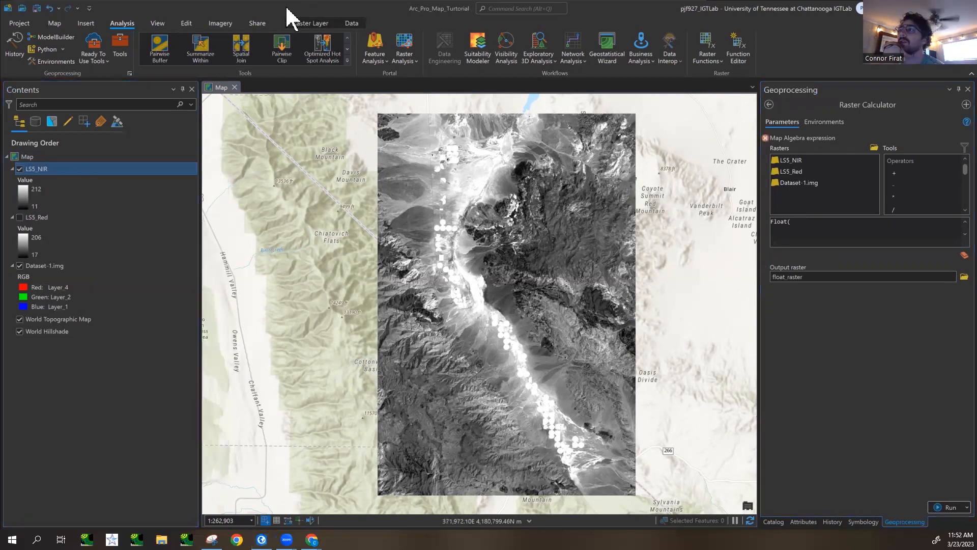
pyautogui.click(823, 225)
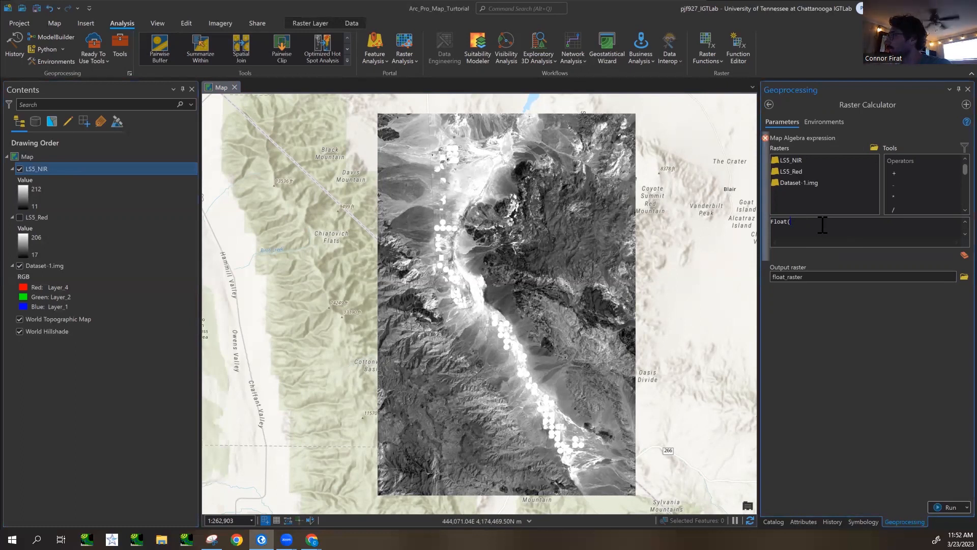
pyautogui.doubleClick(792, 160)
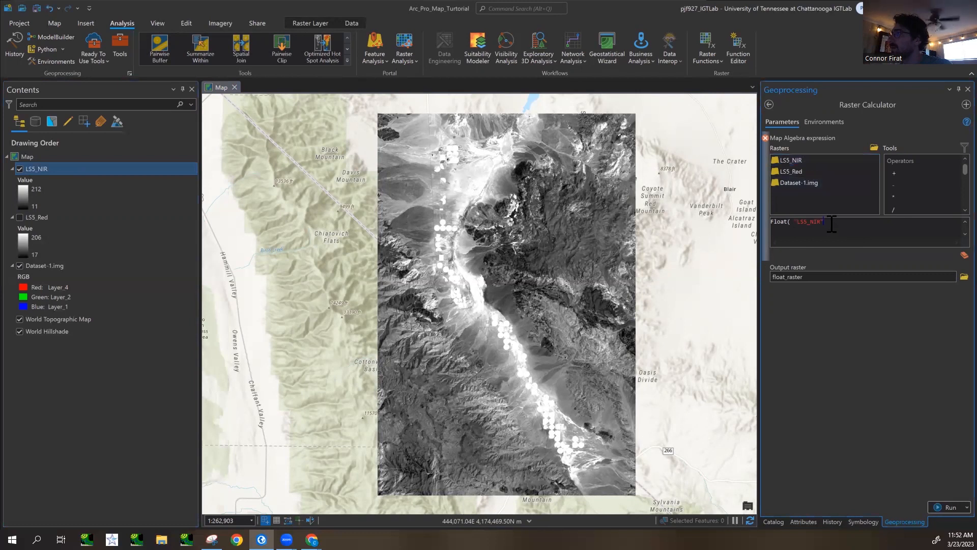
pyautogui.press('BackSpace')
pyautogui.press('BackSpace')
pyautogui.press('BackSpace')
pyautogui.press('BackSpace')
pyautogui.press('BackSpace')
pyautogui.press('BackSpace')
pyautogui.press('BackSpace')
pyautogui.press('BackSpace')
pyautogui.press('BackSpace')
pyautogui.press('BackSpace')
pyautogui.press('BackSpace')
pyautogui.write('(')
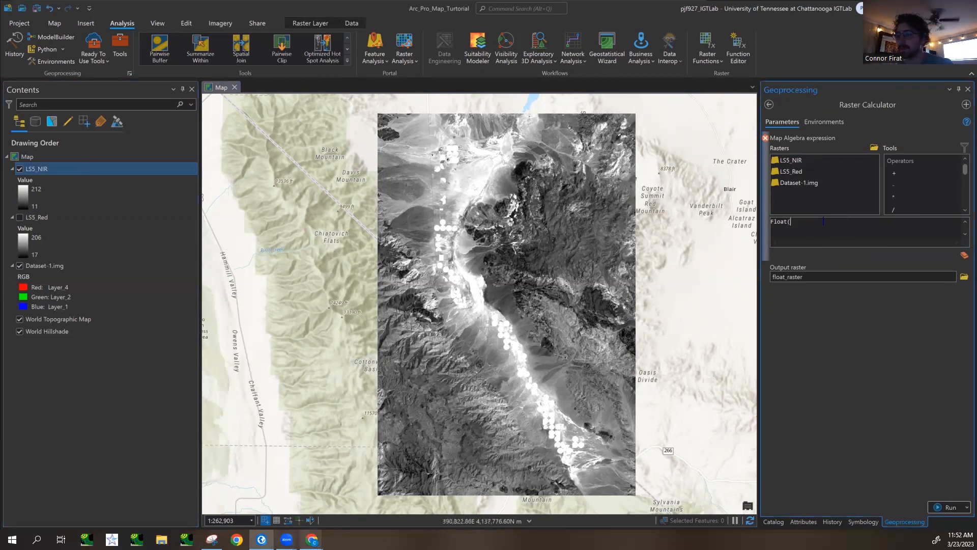
# - Bring up the NDVI formula from the browser as a snip in Snipping Tool for reference
pyautogui.click(311, 540)
pyautogui.click(289, 506)
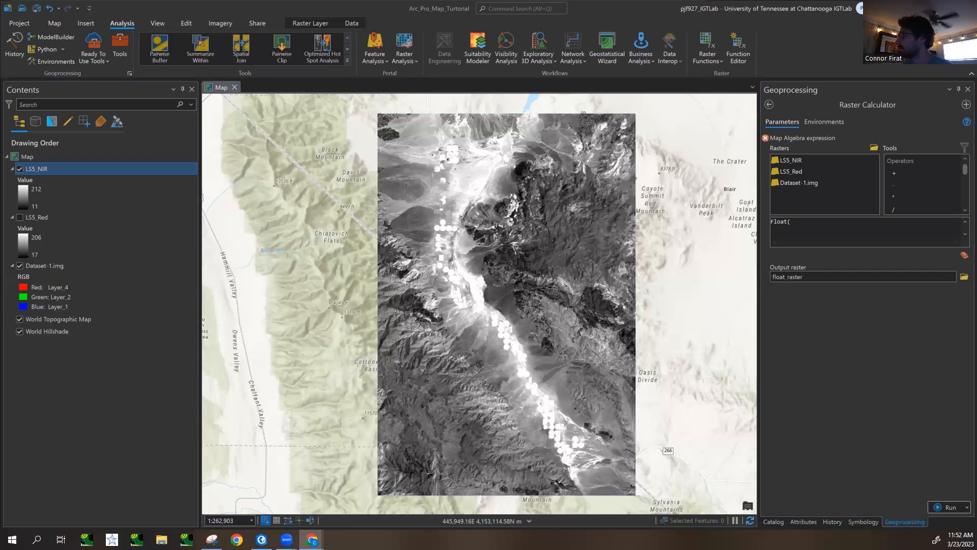
pyautogui.hotkey('alt', 'Tab')
pyautogui.hotkey('ctrl', 'n')
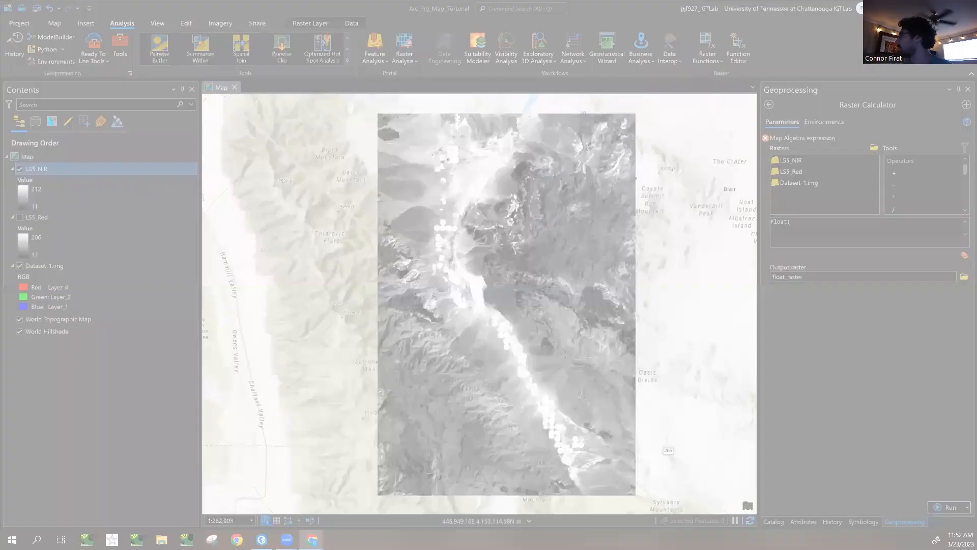
pyautogui.press('Escape')
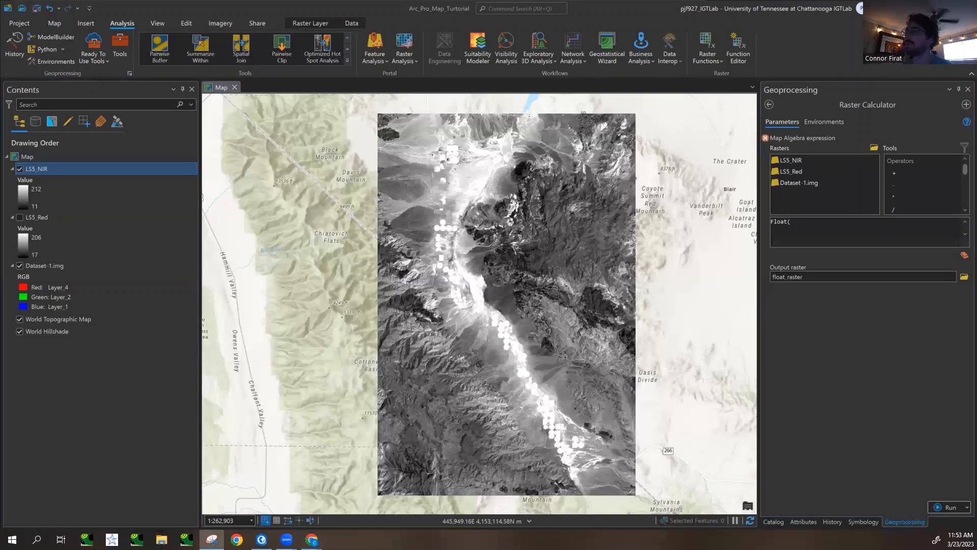
pyautogui.click(212, 540)
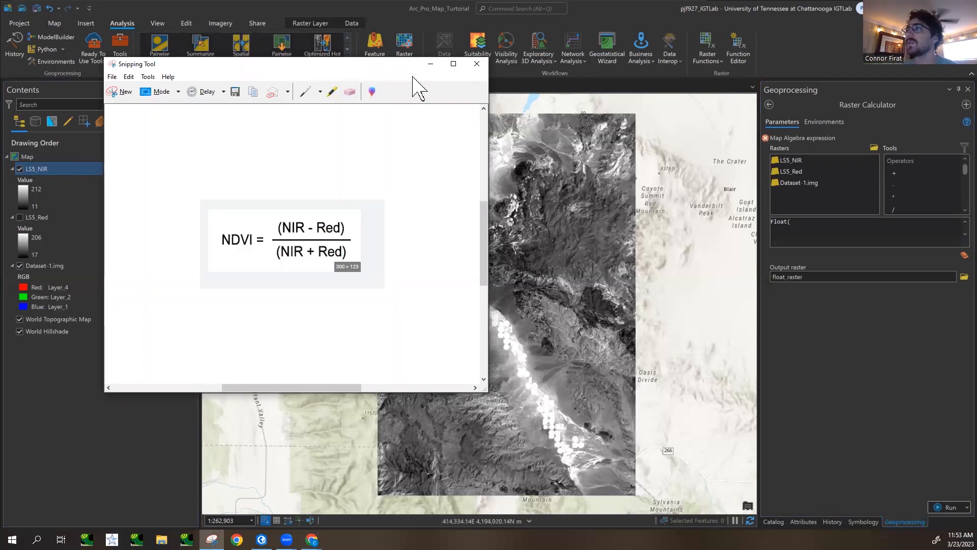
# - Complete the expression's numerator as Float("LS5_NIR" - "LS5_Red") and add the division operator
pyautogui.click(823, 225)
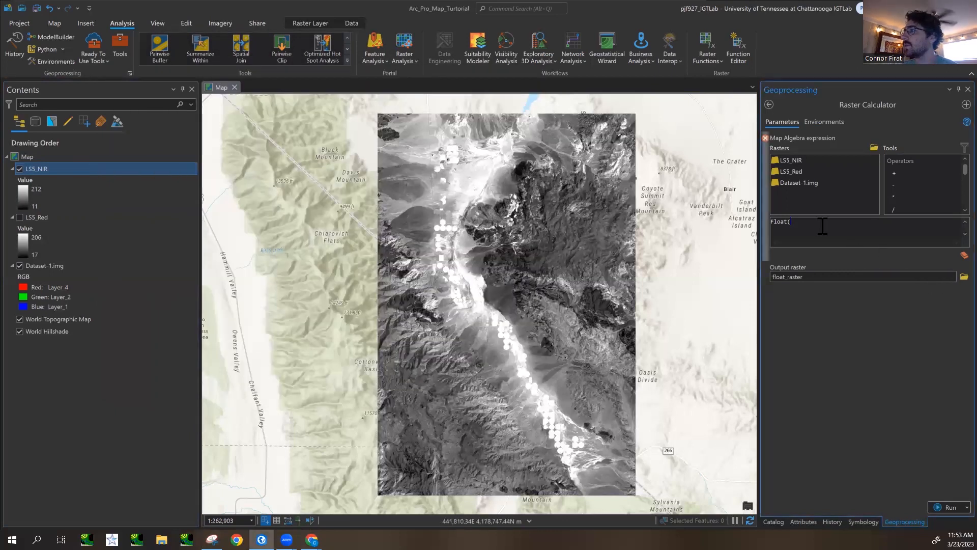
pyautogui.doubleClick(799, 160)
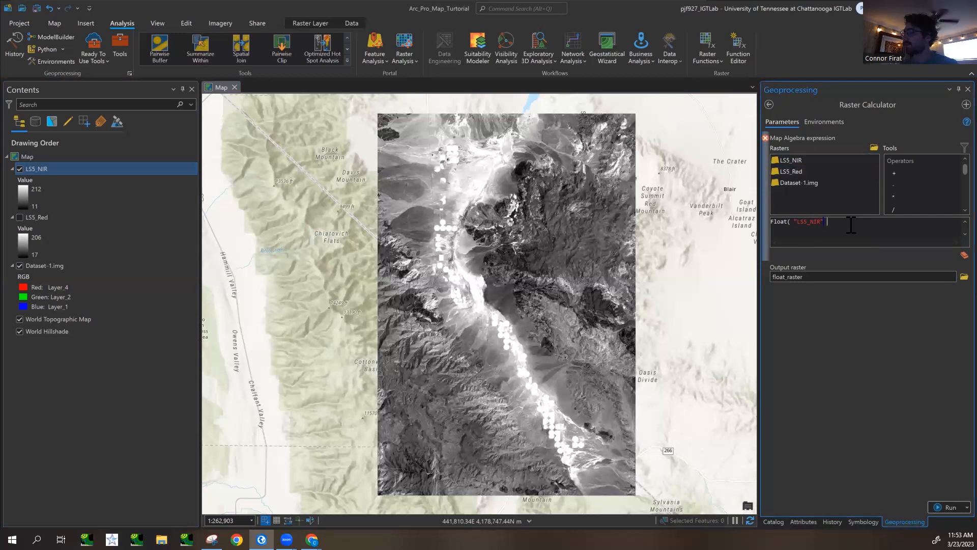
pyautogui.click(807, 171)
pyautogui.doubleClick(808, 171)
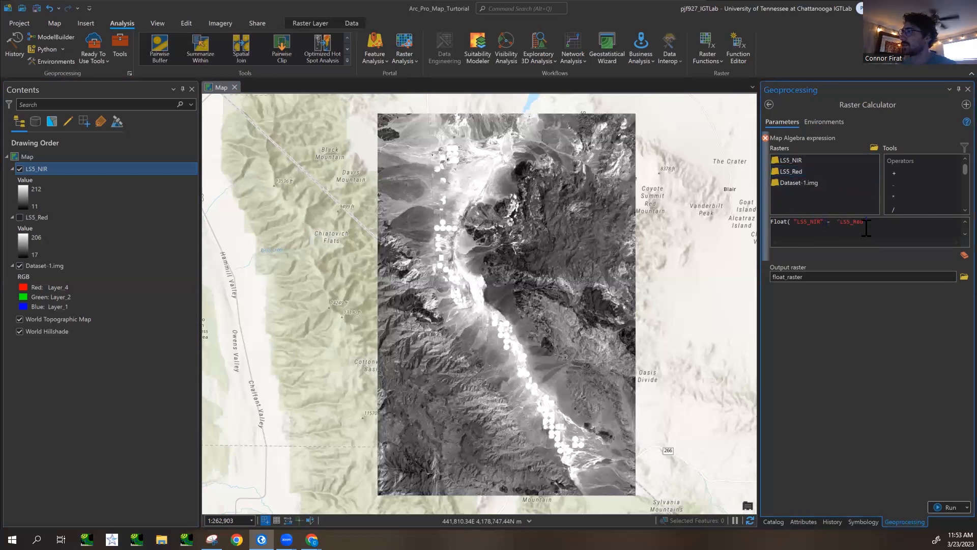
pyautogui.click(795, 222)
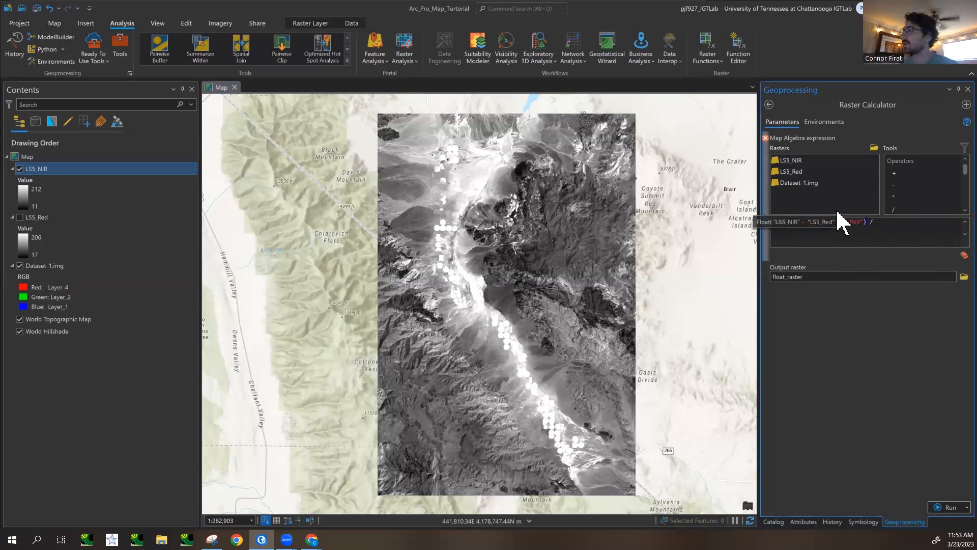
# - Add the denominator Float("LS5_NIR" + "LS5_Red"), check the expression's error and remove the extra space after the second opening parenthesis
pyautogui.write('Float(')
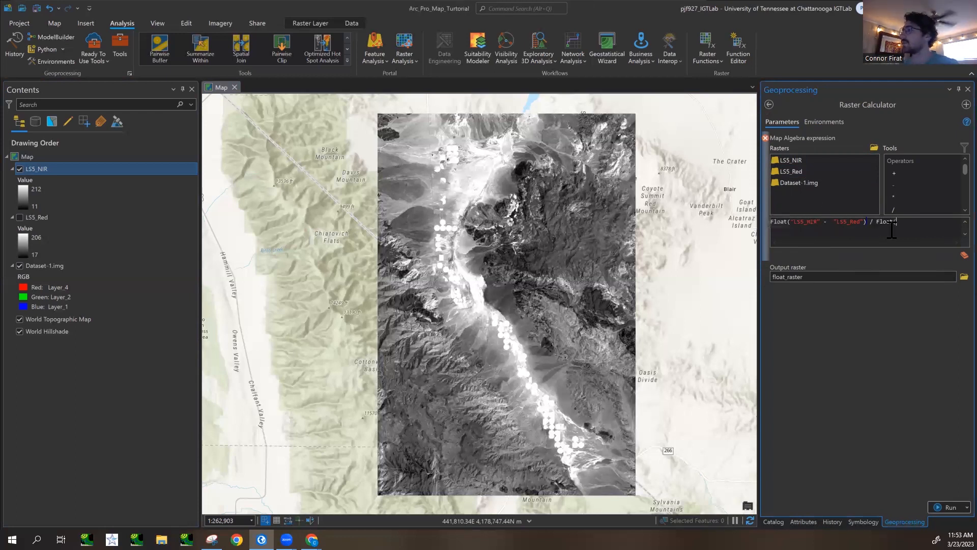
pyautogui.click(796, 160)
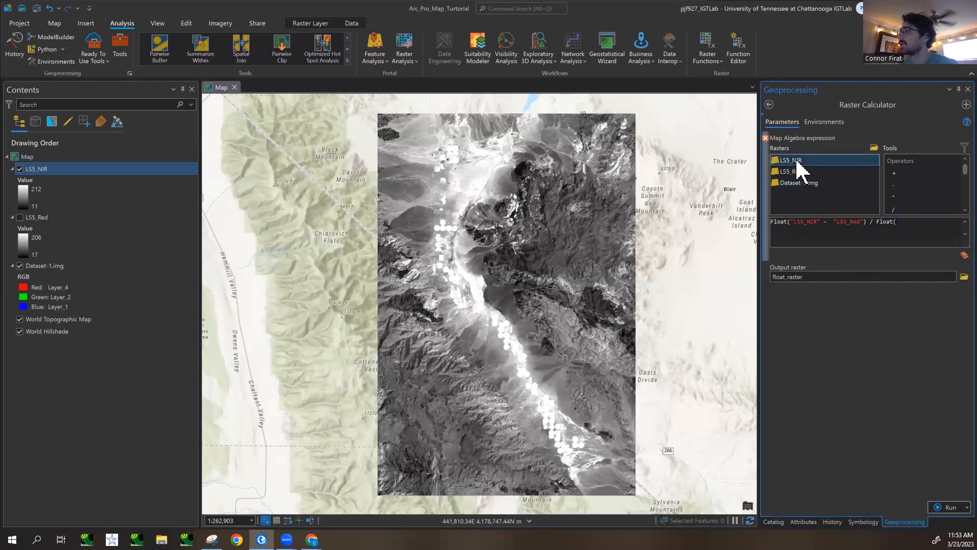
pyautogui.doubleClick(796, 161)
pyautogui.write('+')
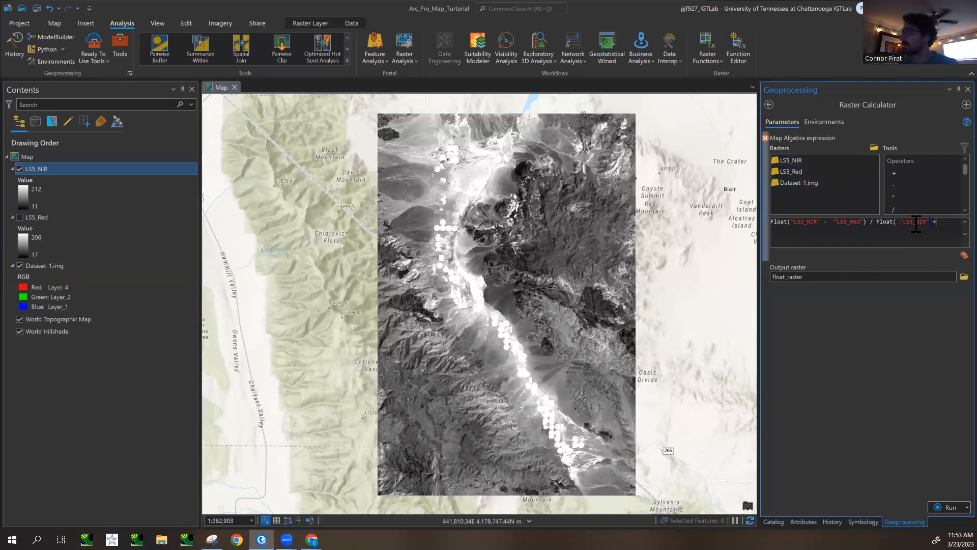
pyautogui.doubleClick(804, 171)
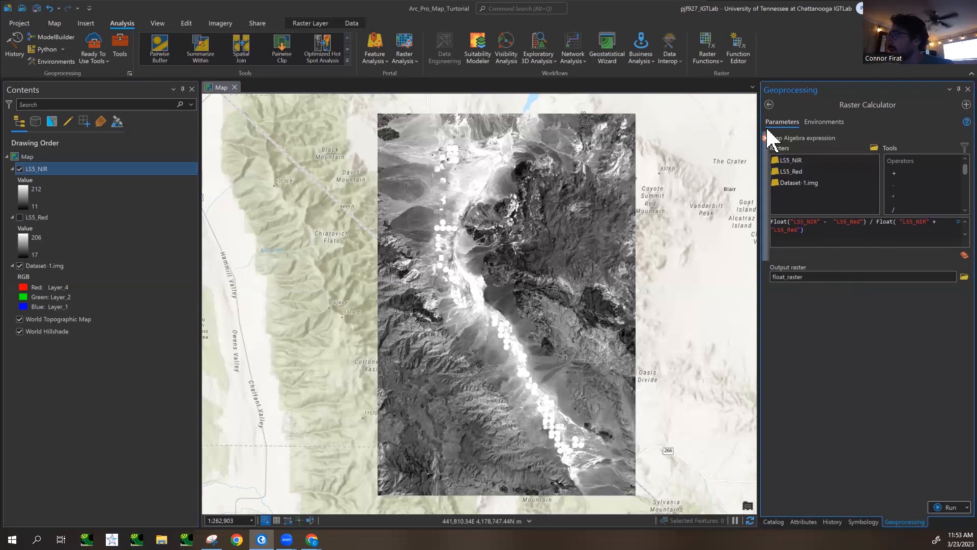
pyautogui.moveTo(766, 139)
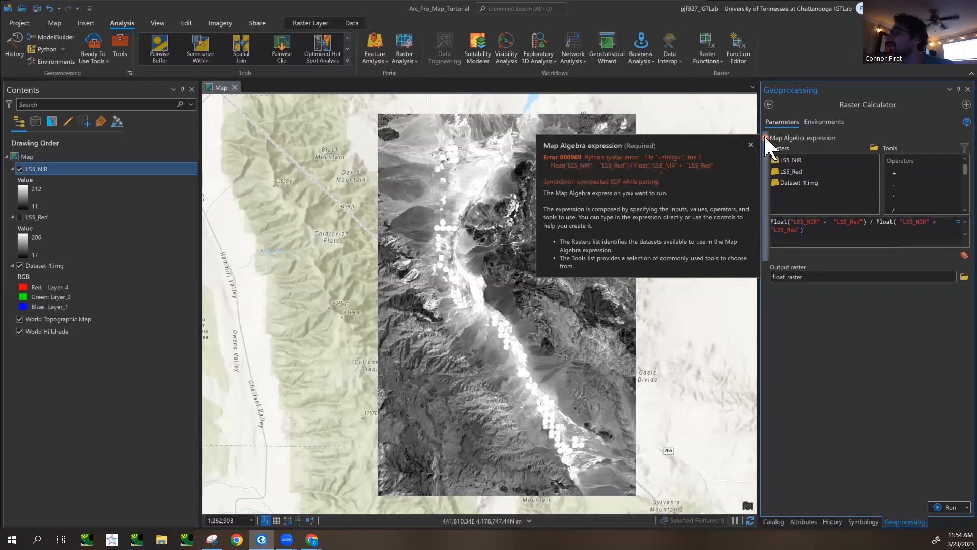
pyautogui.click(901, 223)
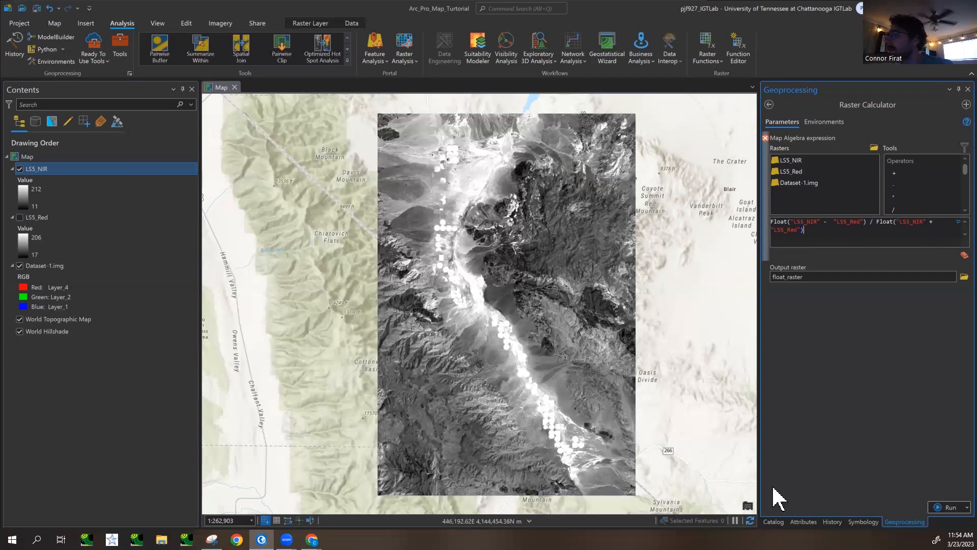
# - Replace the hand-built expression by reloading the 10:31:03 AM Raster Calculator run, with output Dataset_1_NDVI.img, from the geoprocessing history
pyautogui.moveTo(816, 233); pyautogui.dragTo(775, 223)
pyautogui.hotkey('ctrl', 'c')
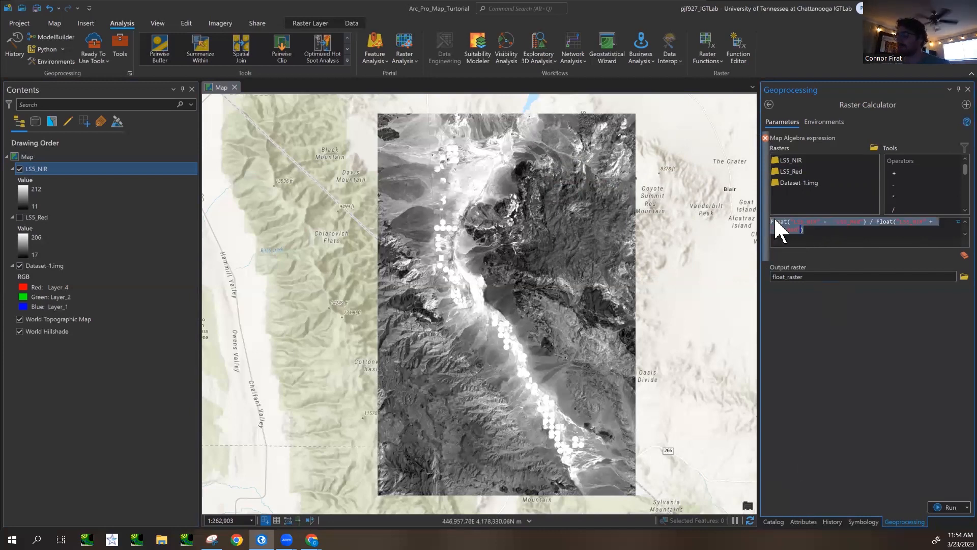
pyautogui.click(833, 522)
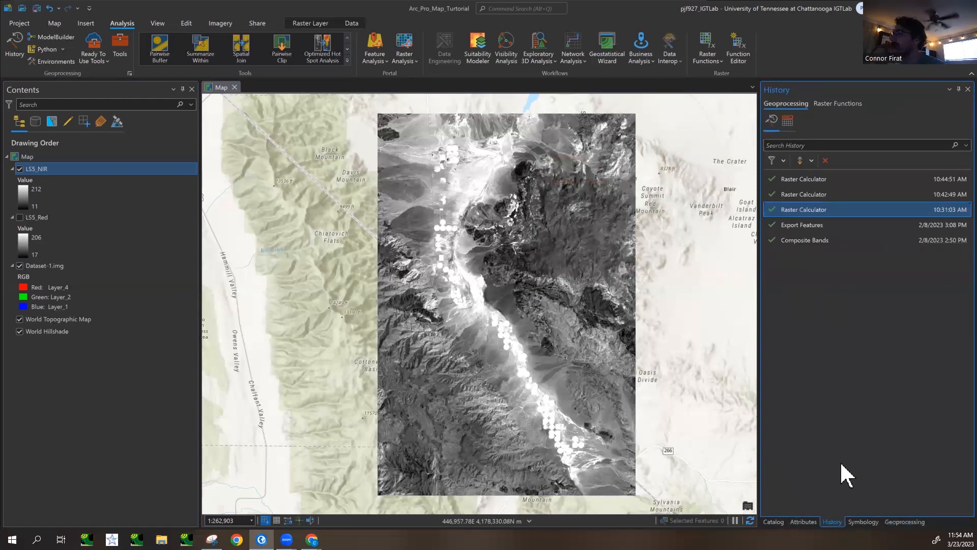
pyautogui.doubleClick(830, 213)
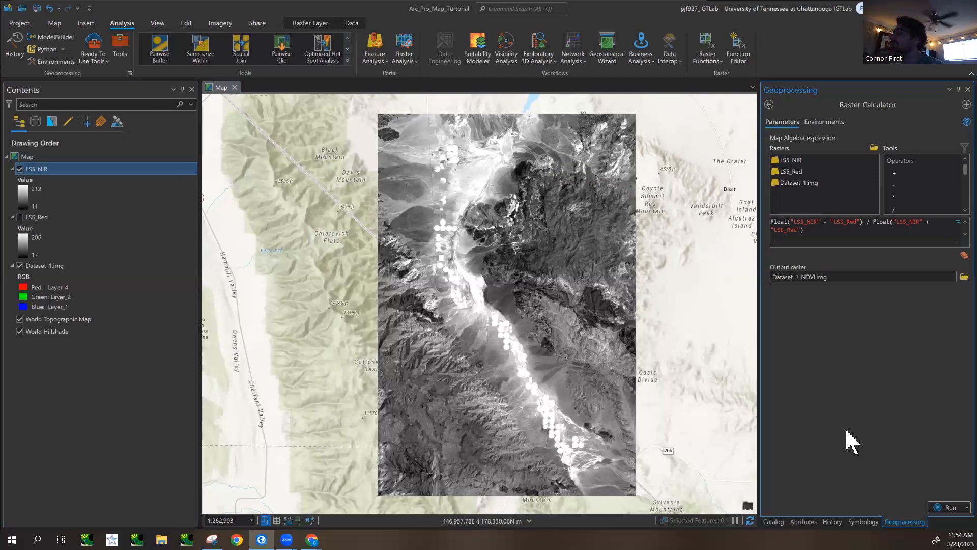
# - Open a fresh Raster Calculator from Image Analyst Tools and paste the expression Float("LS5_NIR" - "LS5_Red") / Float("LS5_NIR" + "LS5_Red")
pyautogui.click(774, 521)
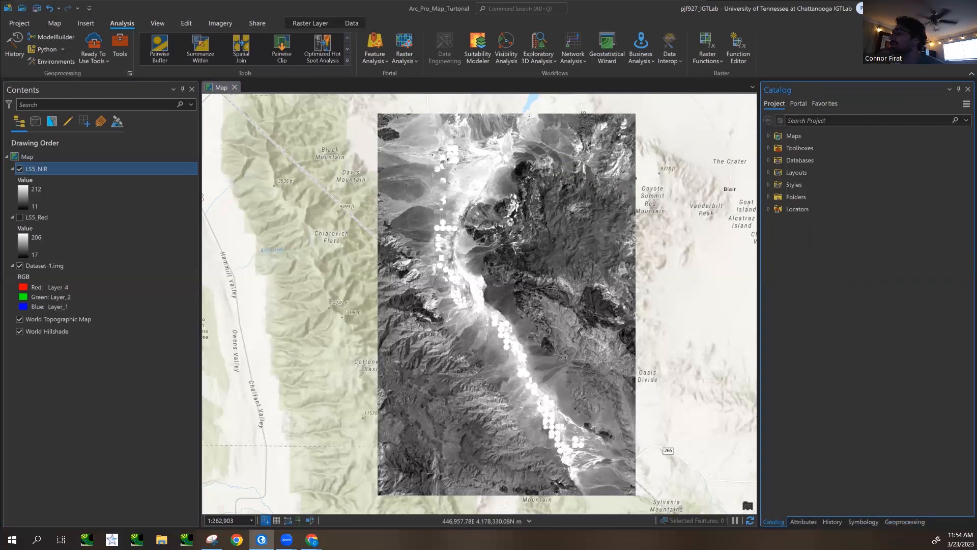
pyautogui.click(905, 522)
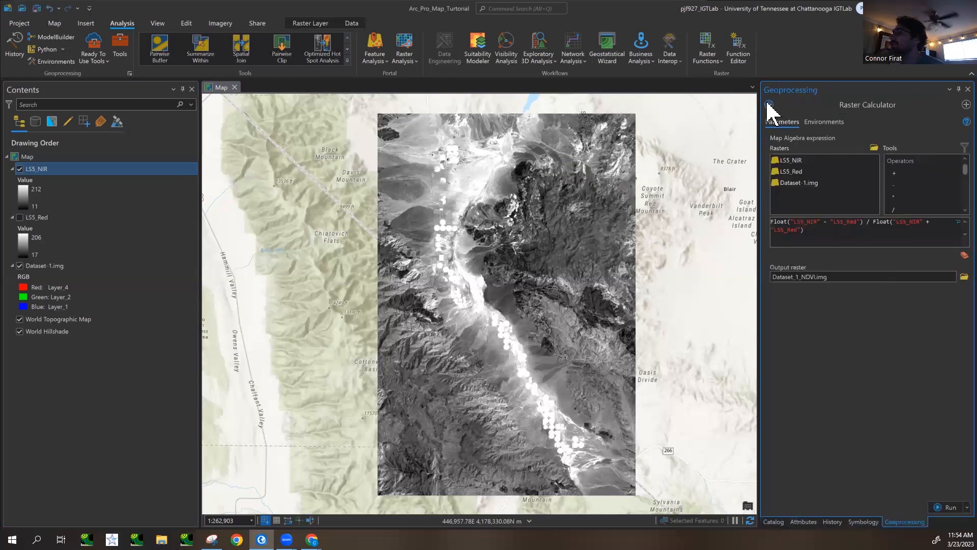
pyautogui.click(768, 105)
pyautogui.click(815, 104)
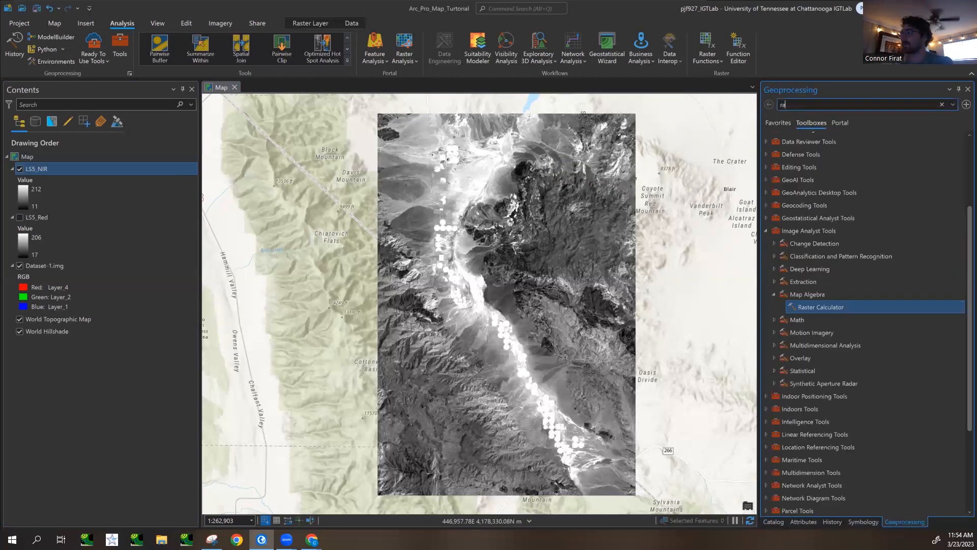
pyautogui.write('raster ca')
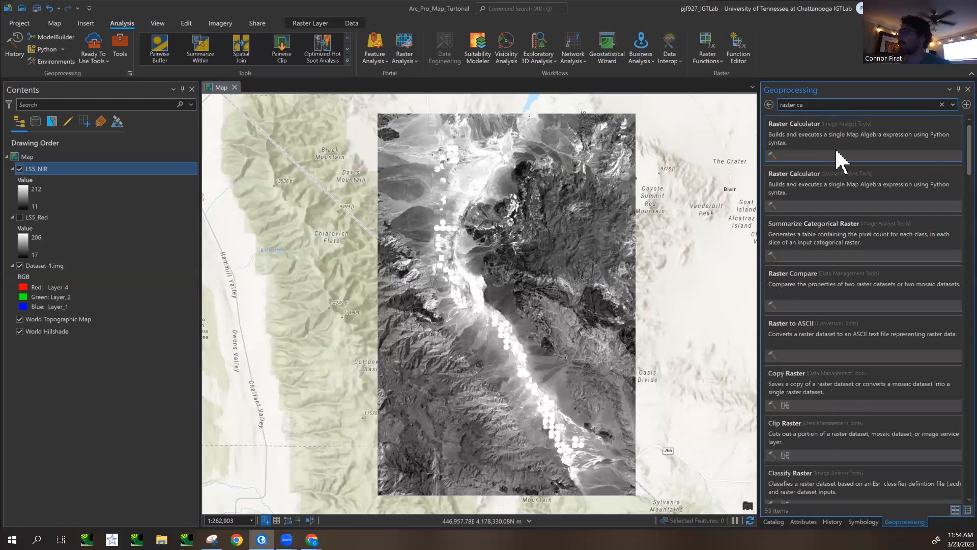
pyautogui.click(833, 144)
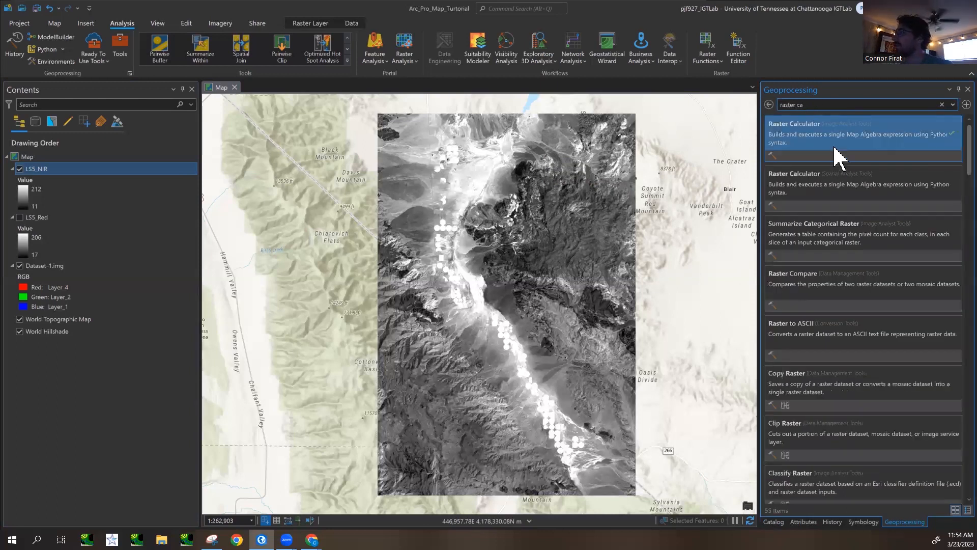
pyautogui.click(818, 226)
pyautogui.hotkey('ctrl', 'v')
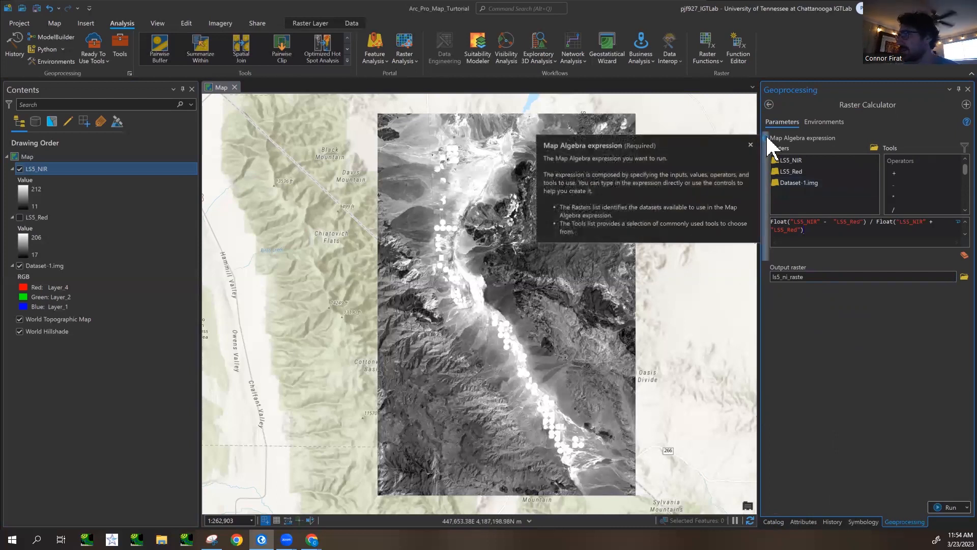
# - Widen the tool pane and remove the extra space before each "LS5_Red" in the map algebra expression
pyautogui.moveTo(761, 258); pyautogui.dragTo(717, 262)
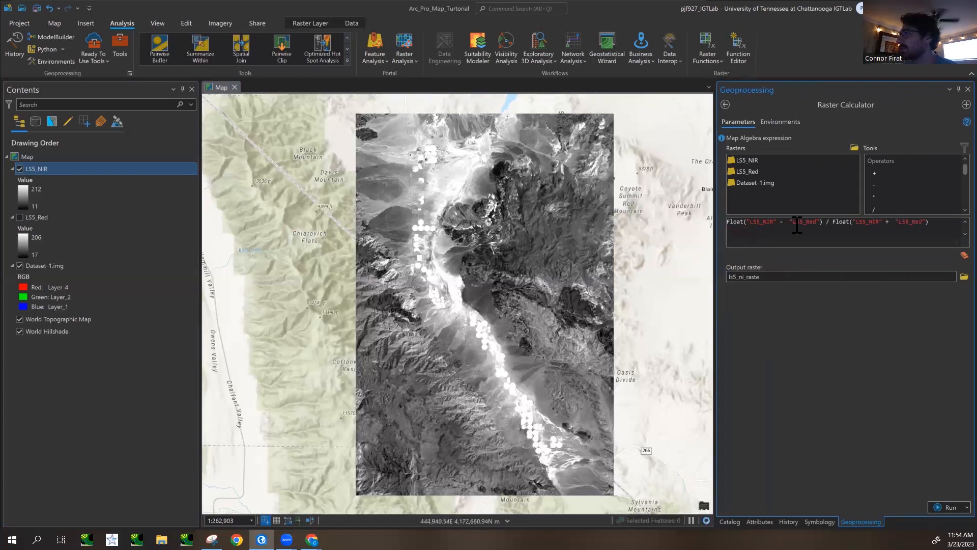
pyautogui.click(838, 222)
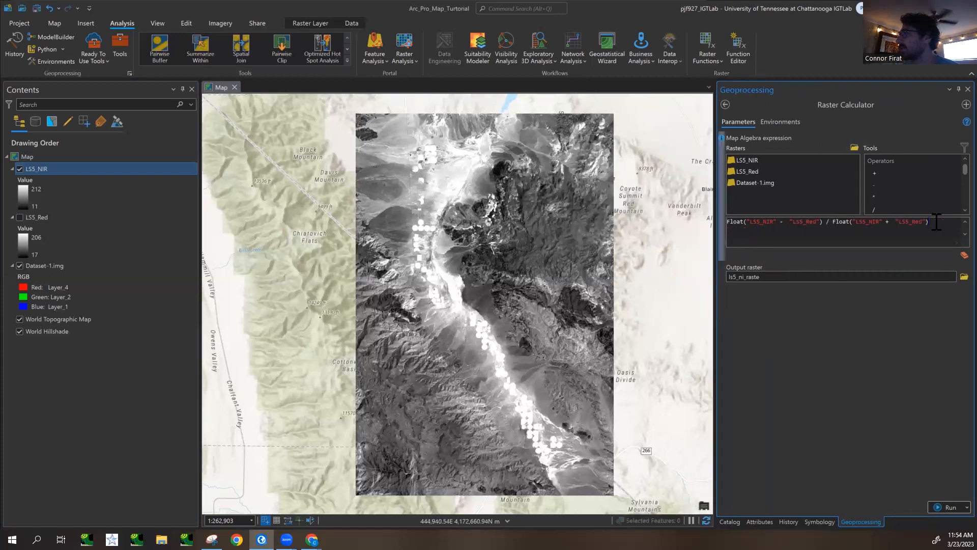
pyautogui.click(896, 223)
pyautogui.press('BackSpace')
pyautogui.click(791, 222)
pyautogui.press('BackSpace')
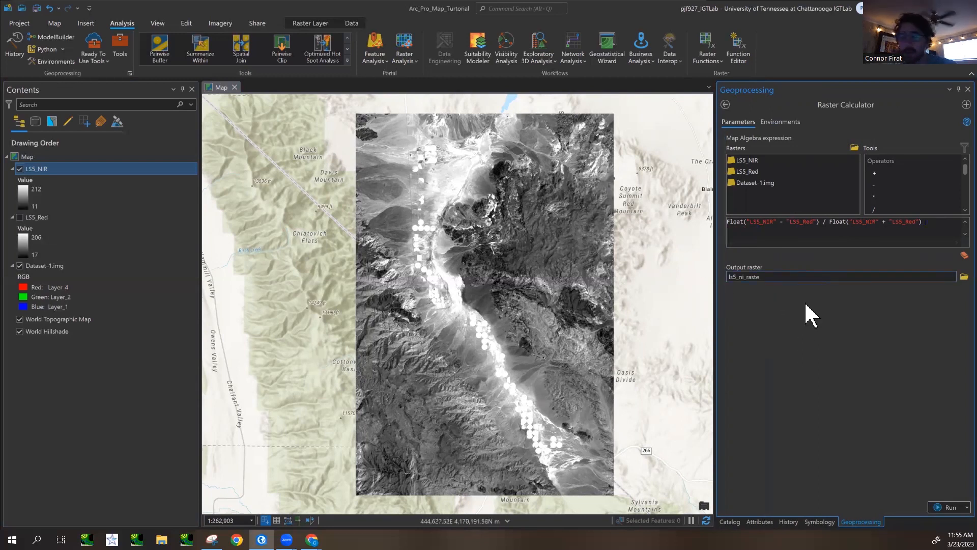
# - Set the output raster to Dataset-1_NDVI_v2.img in the Lab6_Data folder, basing the name on Dataset-1_NDVI_v1.img
pyautogui.click(961, 279)
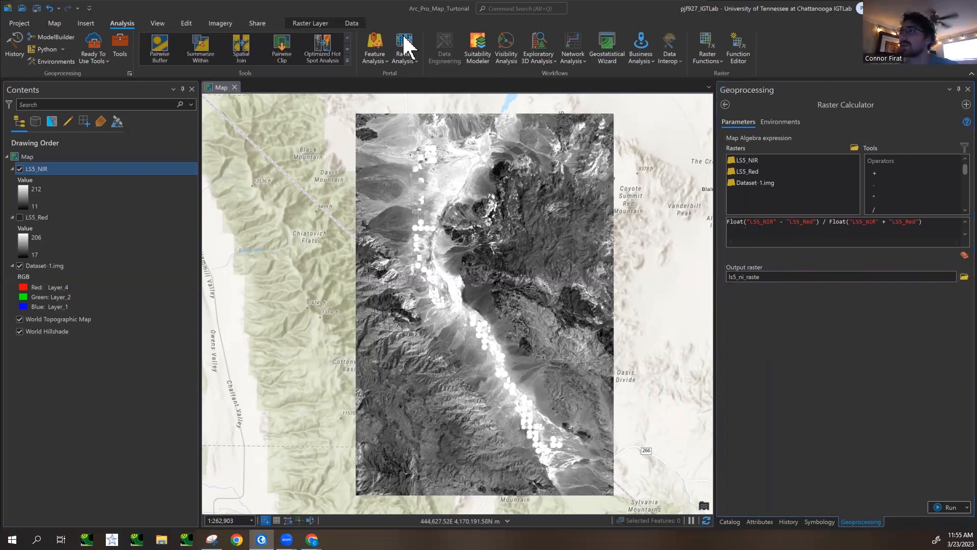
pyautogui.doubleClick(398, 113)
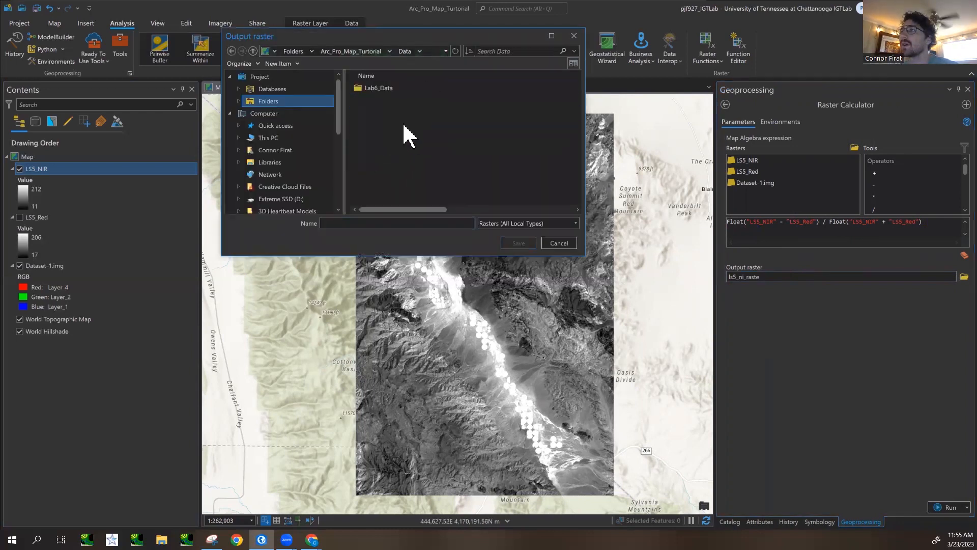
pyautogui.doubleClick(393, 89)
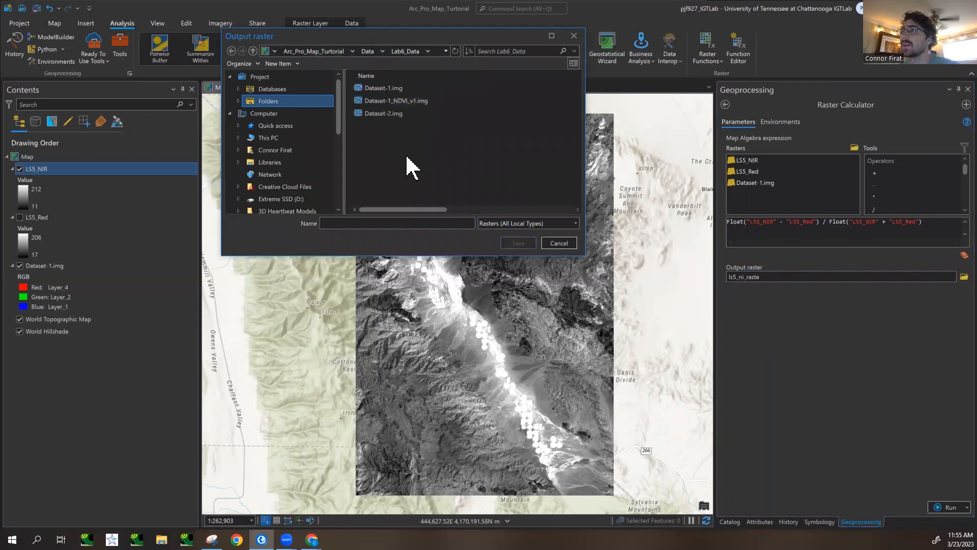
pyautogui.click(417, 108)
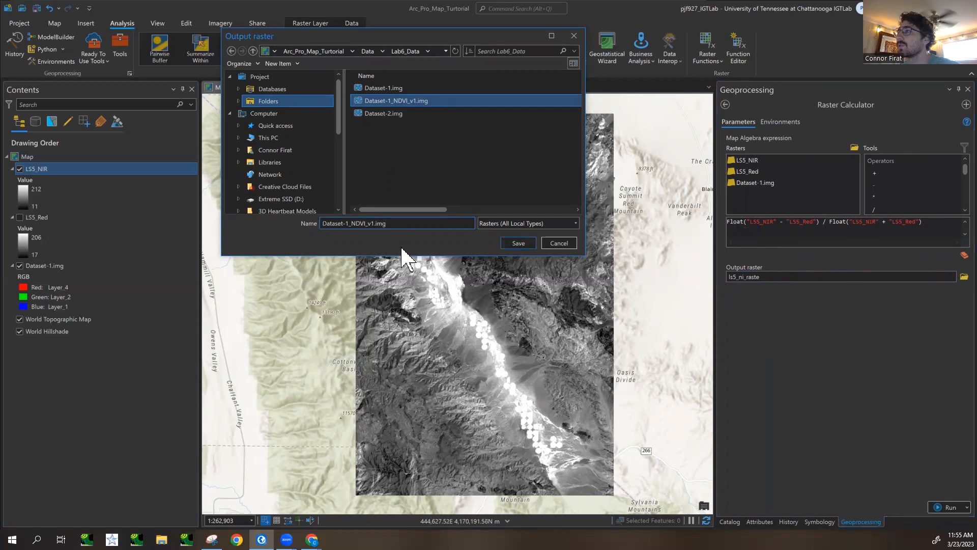
pyautogui.press('BackSpace')
pyautogui.click(524, 246)
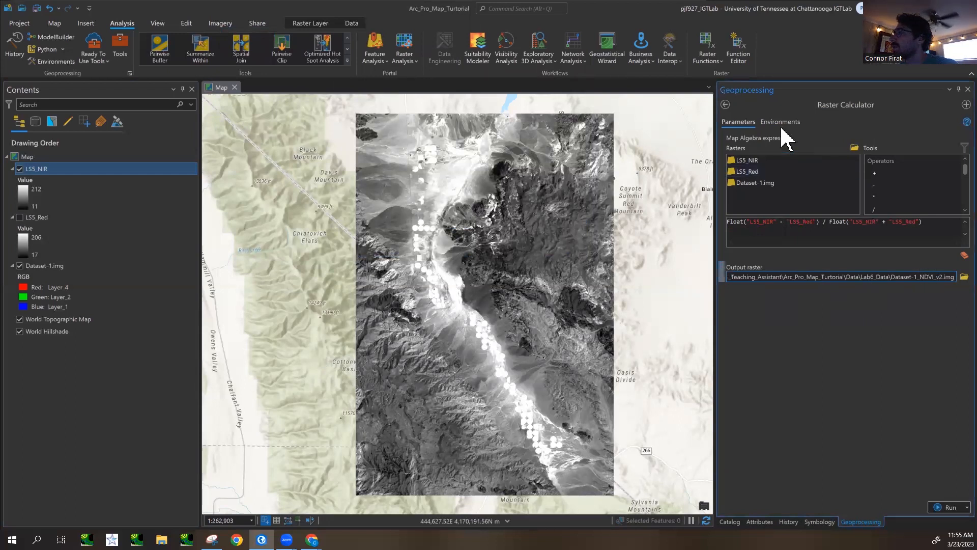
# - Review the tool's environment settings, examining the options for cell size, cell size projection method and compression type
pyautogui.click(782, 123)
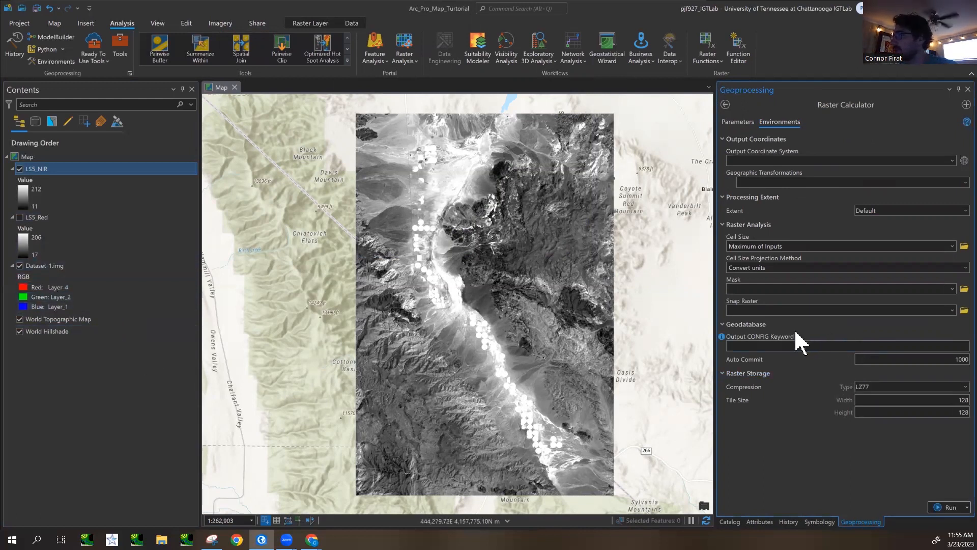
pyautogui.click(952, 247)
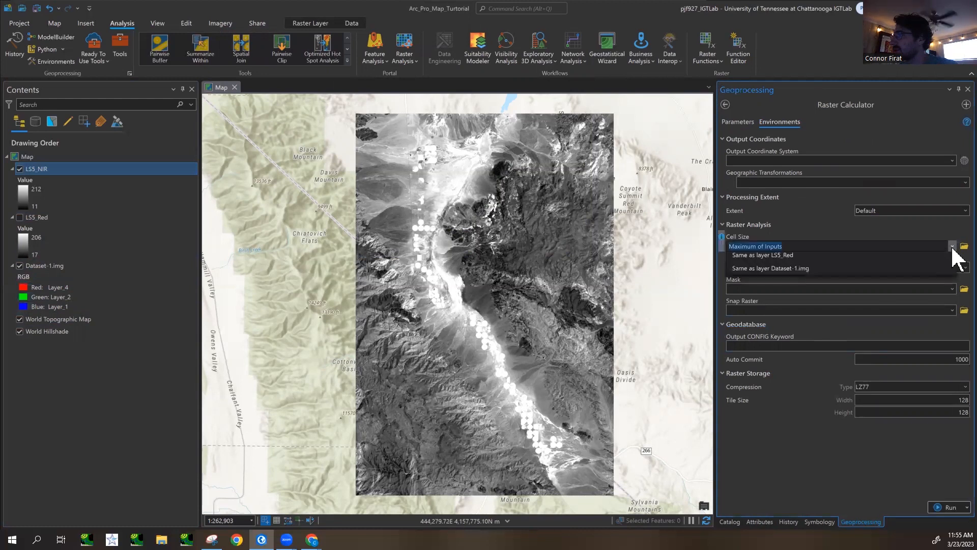
pyautogui.click(952, 246)
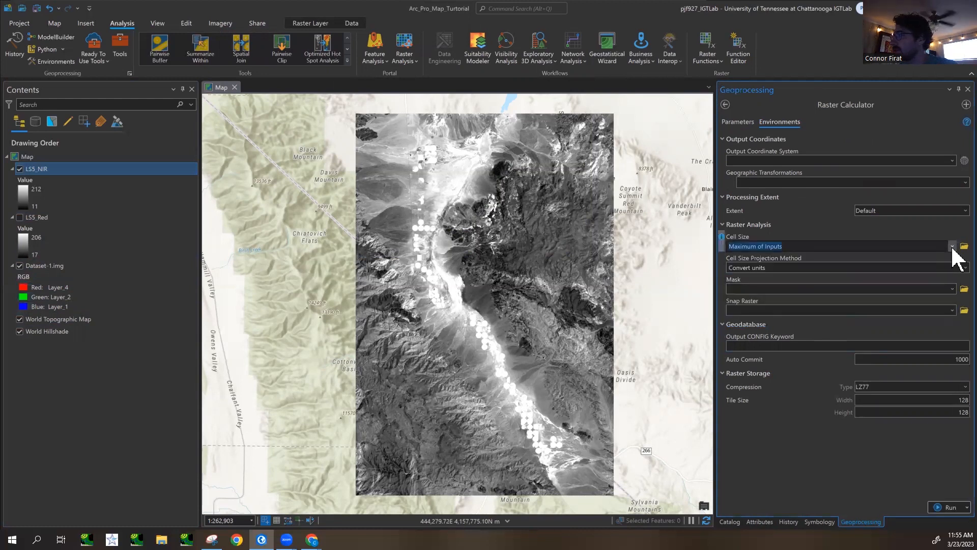
pyautogui.click(957, 269)
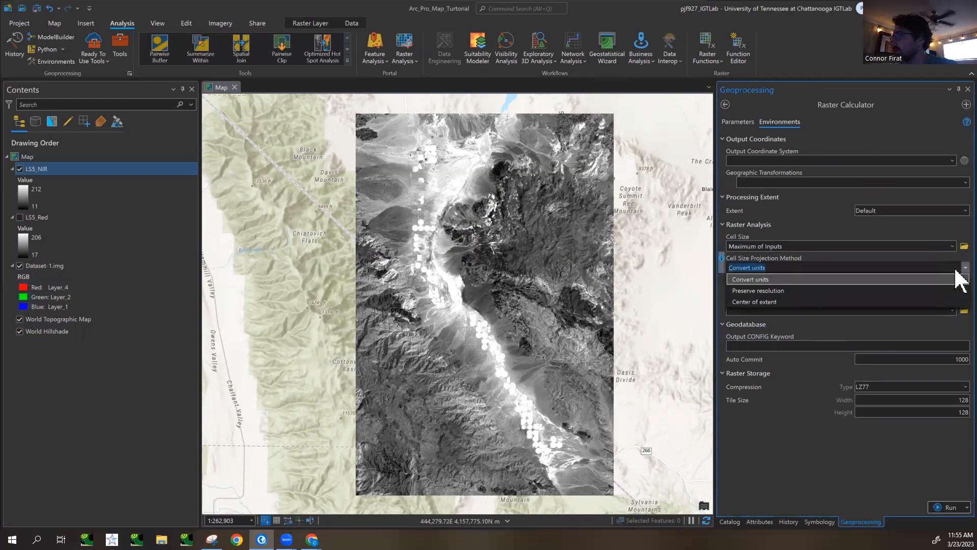
pyautogui.click(957, 272)
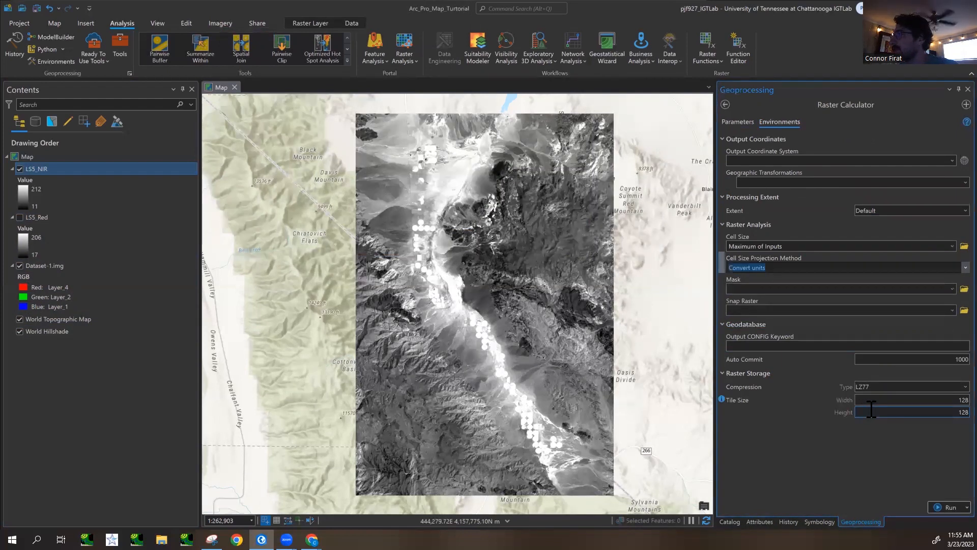
pyautogui.click(962, 388)
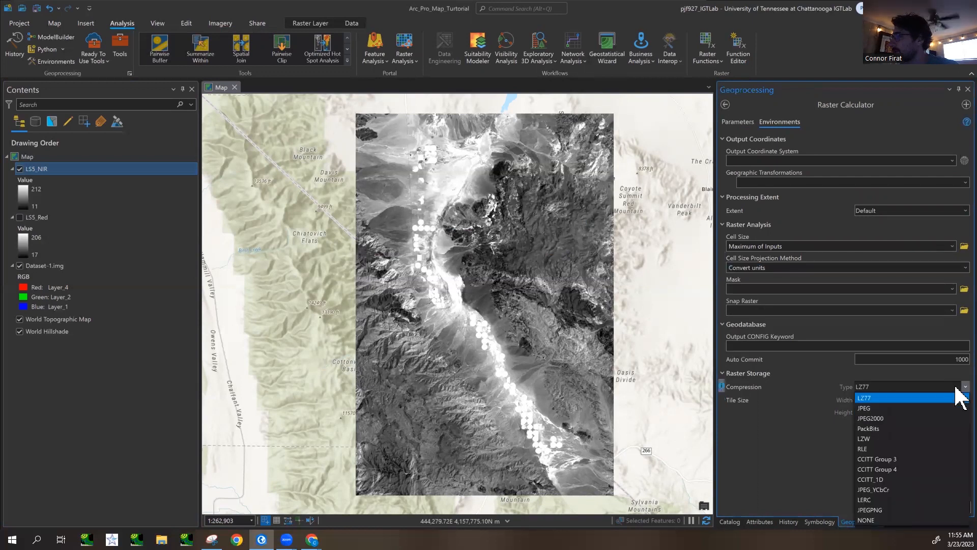
pyautogui.click(957, 388)
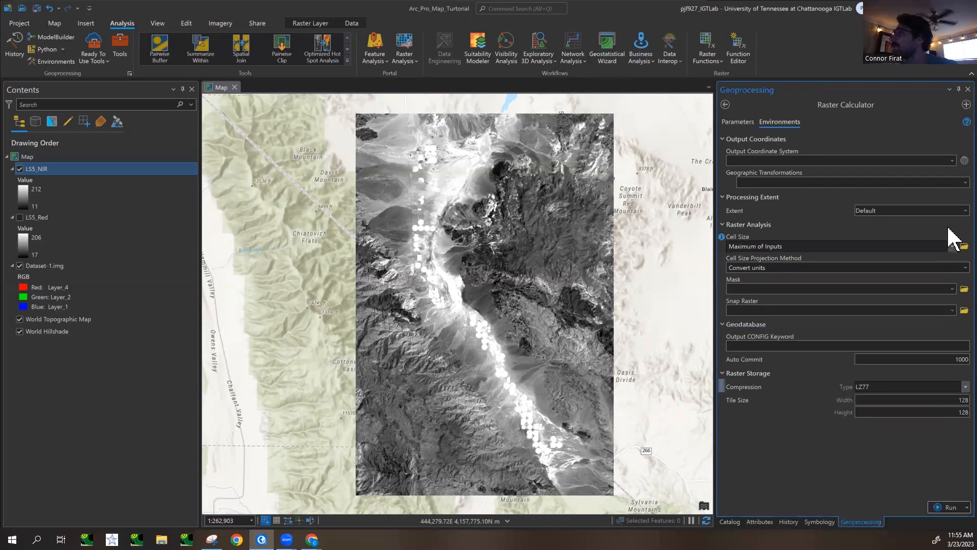
# - Return to the parameters and run Raster Calculator to compute the NDVI raster
pyautogui.click(738, 122)
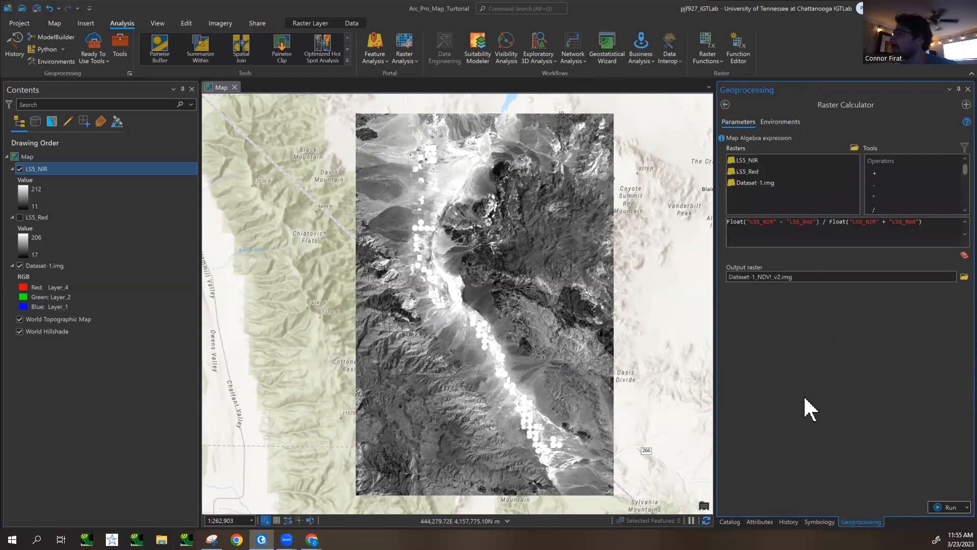
pyautogui.click(942, 508)
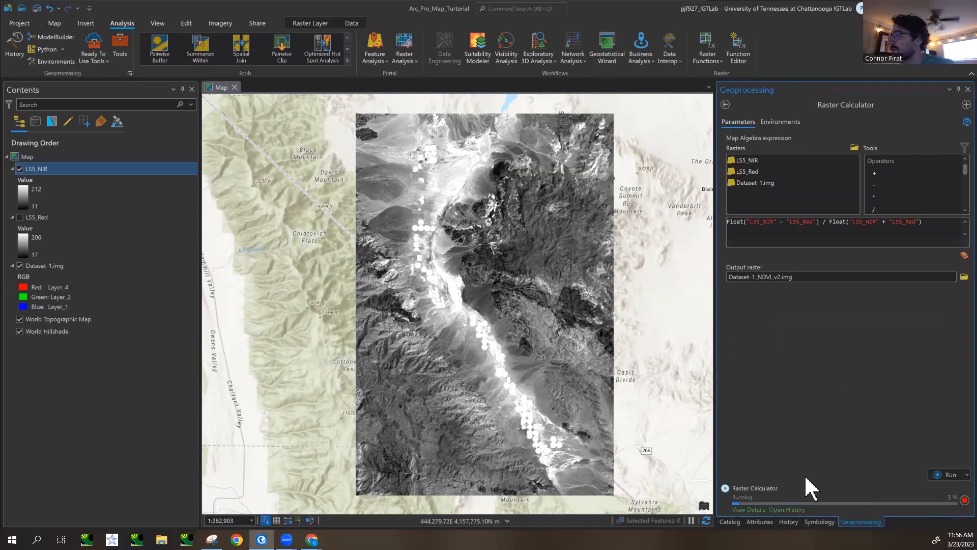
# - Add Dataset-1_NDVI_v1.img from the project's Data\Lab6_Data folder to the map as the topmost layer
pyautogui.click(736, 522)
pyautogui.click(725, 160)
pyautogui.click(725, 161)
pyautogui.click(726, 197)
pyautogui.click(726, 197)
pyautogui.click(725, 197)
pyautogui.click(734, 222)
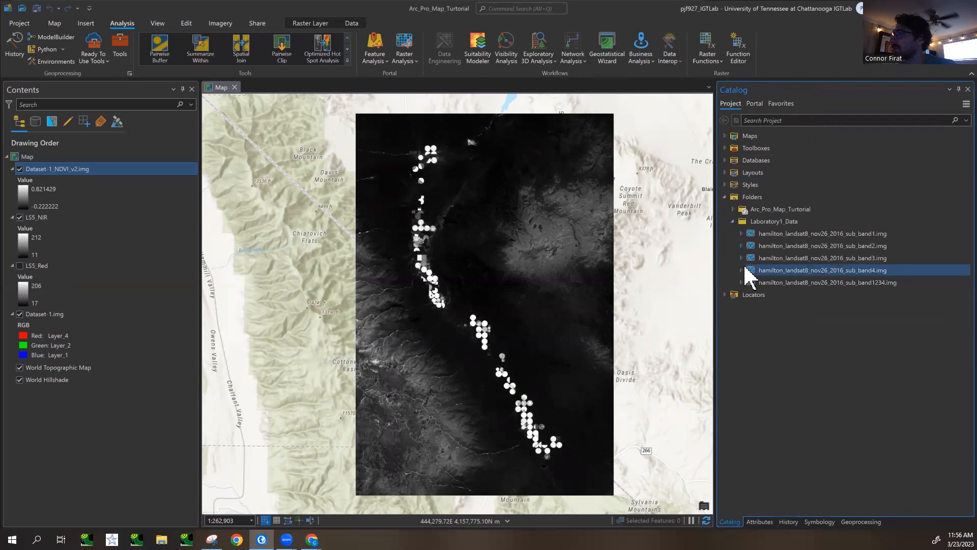
pyautogui.click(733, 221)
pyautogui.click(733, 210)
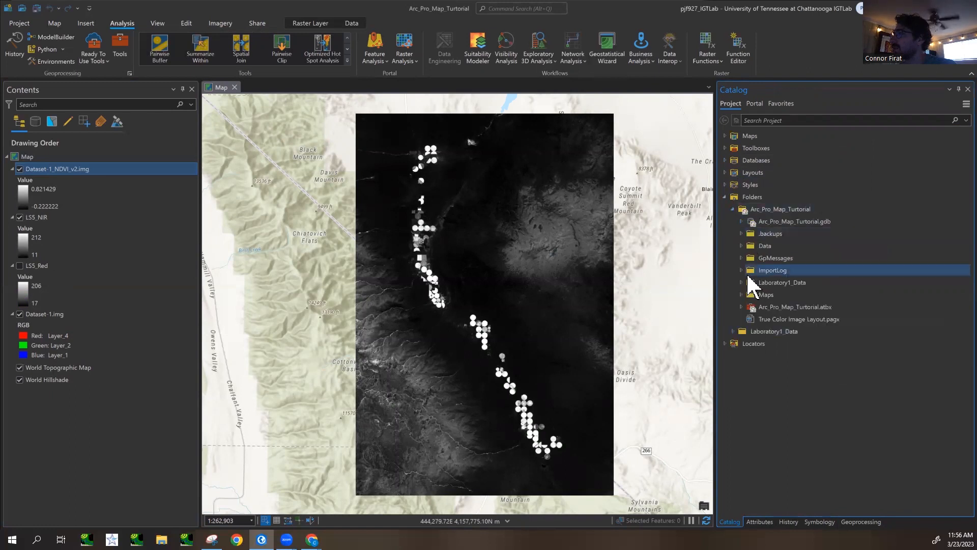
pyautogui.click(741, 246)
pyautogui.click(750, 258)
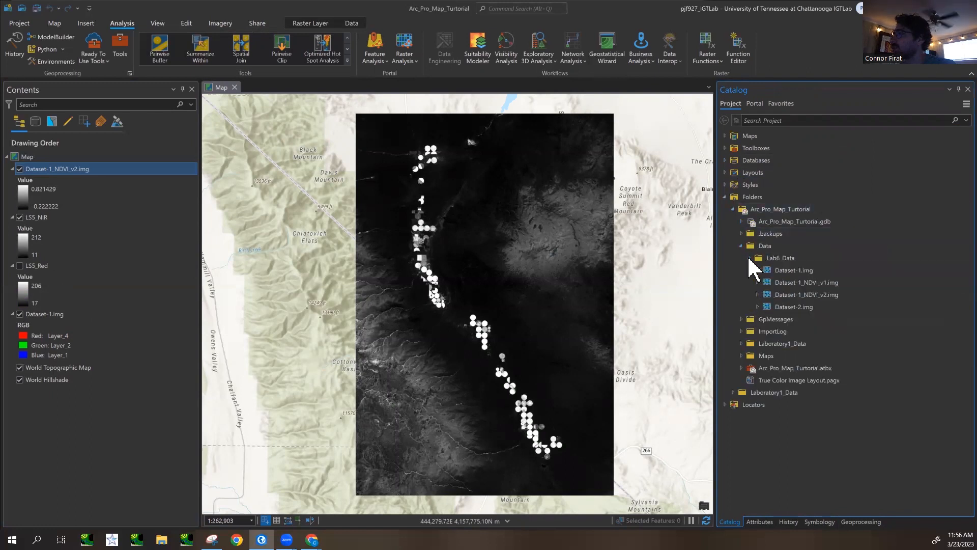
pyautogui.click(795, 283)
pyautogui.moveTo(817, 286)
pyautogui.mouseDown()
pyautogui.moveTo(812, 300)
pyautogui.moveTo(153, 176)
pyautogui.mouseUp()
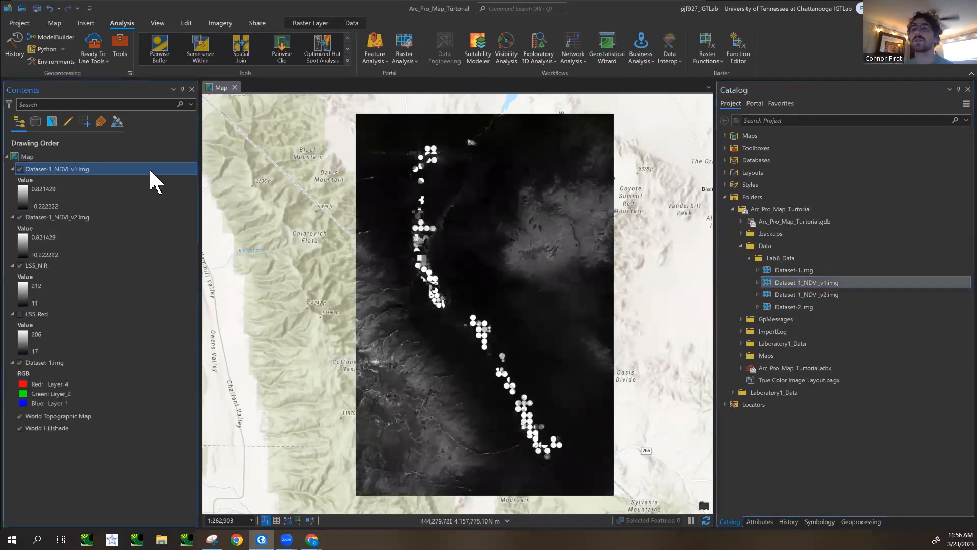
# - Compare the symbology values and statistics of Dataset-1_NDVI_v2.img with those of Dataset-1_NDVI_v1.img
pyautogui.click(20, 170)
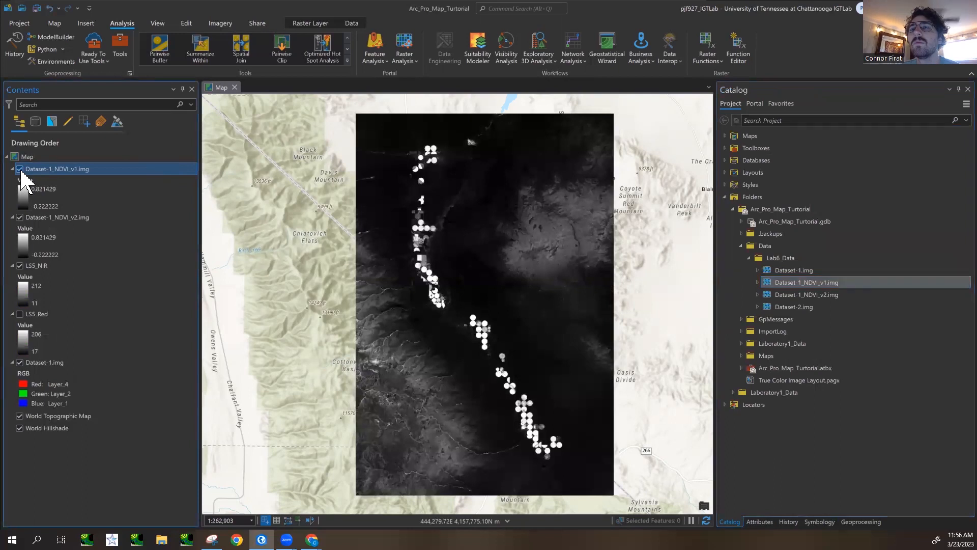
pyautogui.click(104, 219)
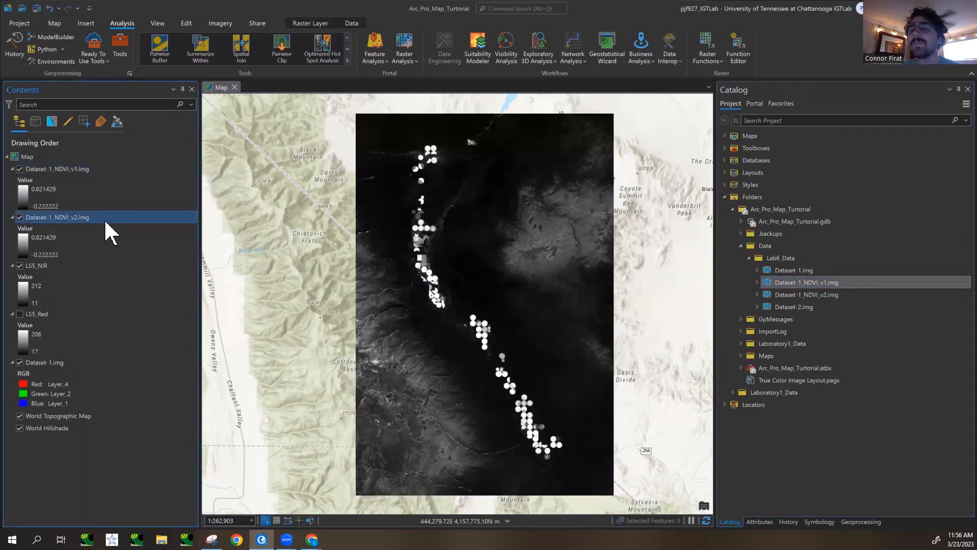
pyautogui.click(820, 522)
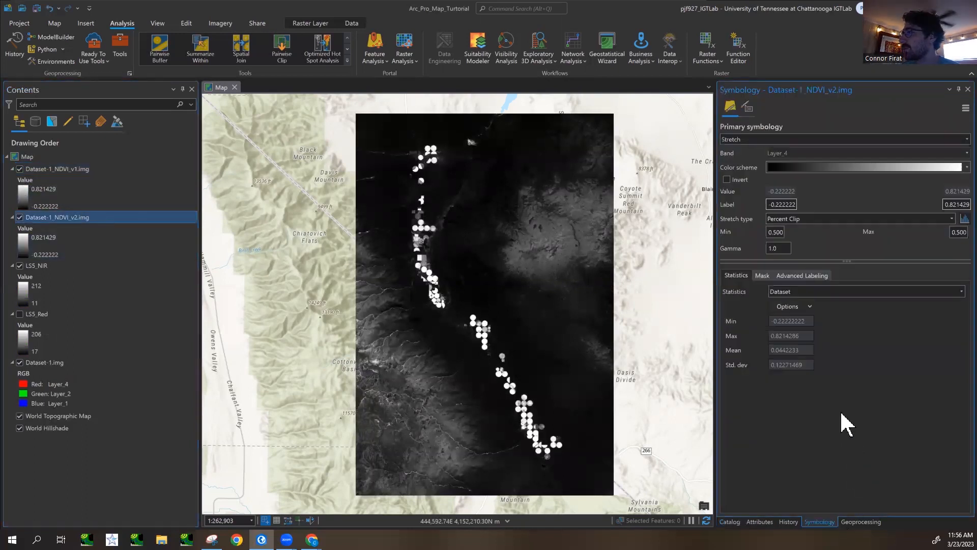
pyautogui.click(82, 173)
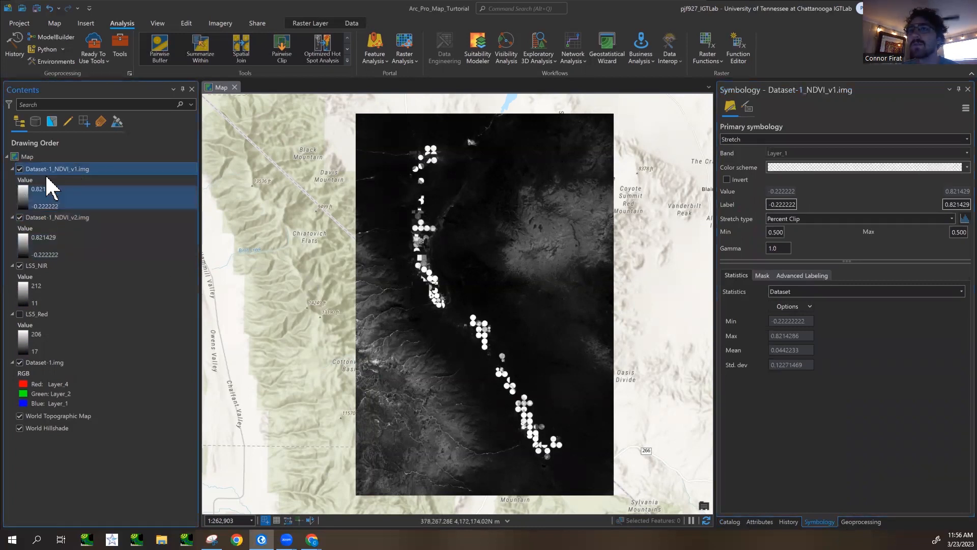
# - Hide Dataset-1_NDVI_v1.img and switch the primary symbology of Dataset-1_NDVI_v2.img to Classify
pyautogui.click(69, 217)
pyautogui.click(19, 169)
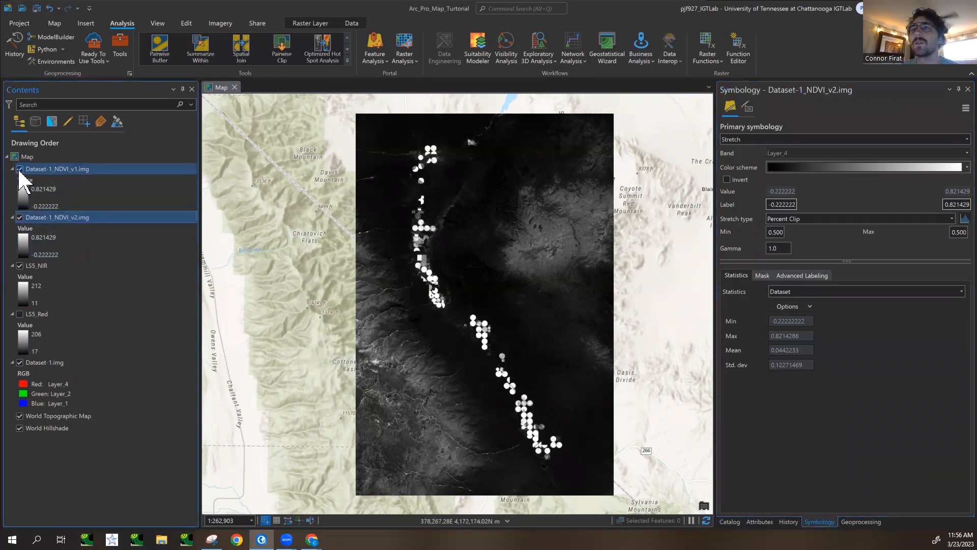
pyautogui.click(309, 24)
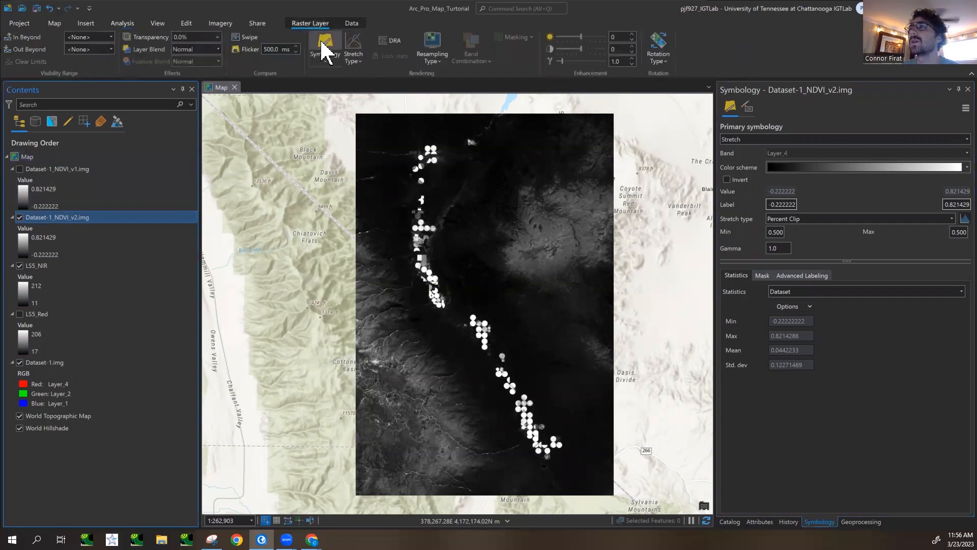
pyautogui.click(324, 51)
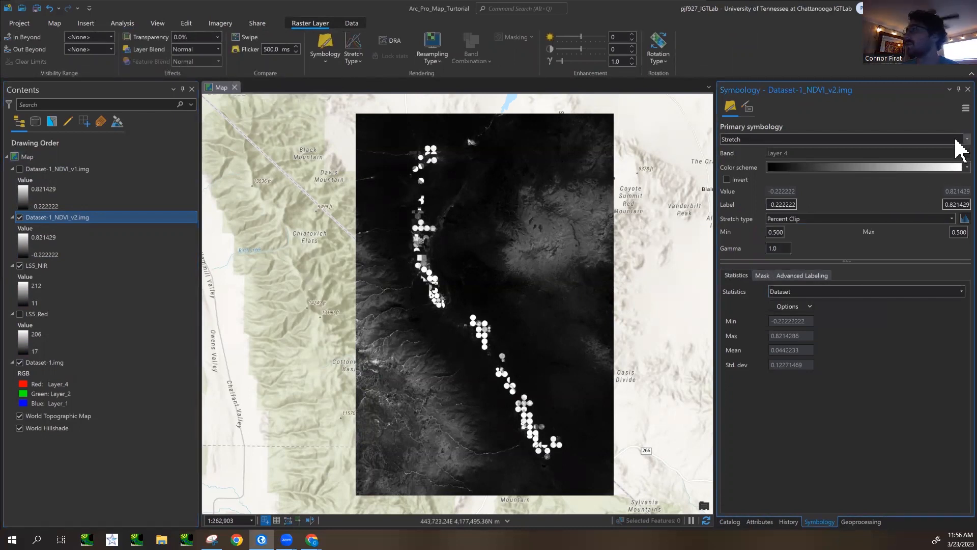
pyautogui.click(961, 148)
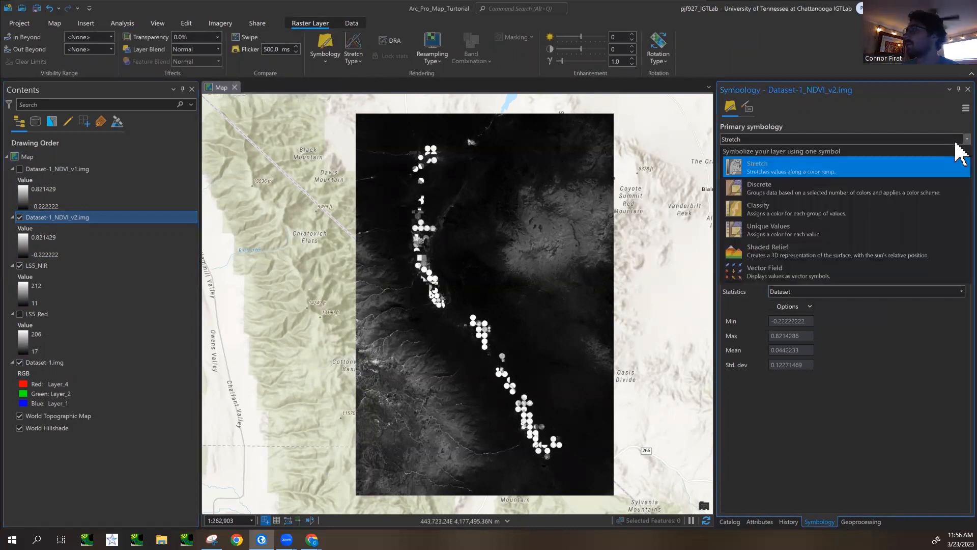
pyautogui.click(815, 217)
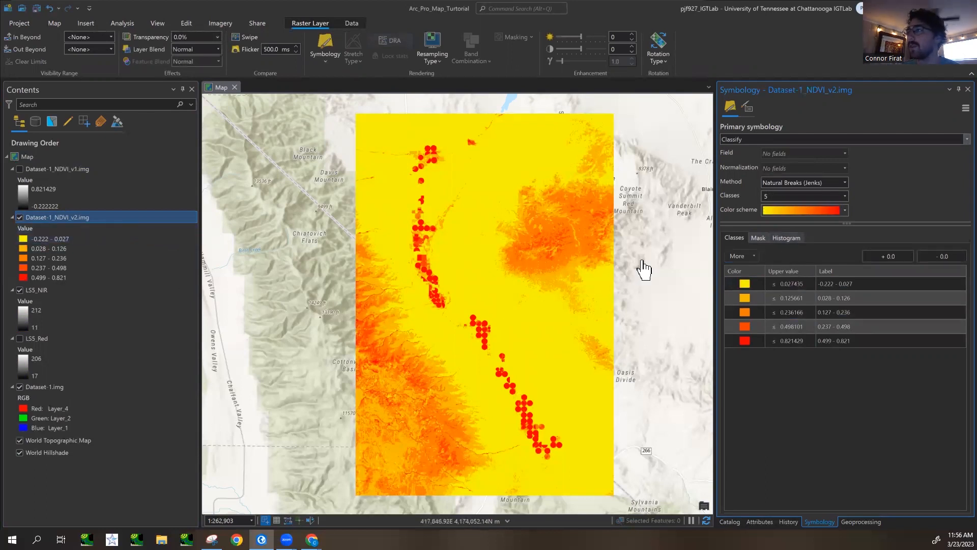
# - Display the histogram of the classification and reduce the number of Natural Breaks classes to 2
pyautogui.click(796, 239)
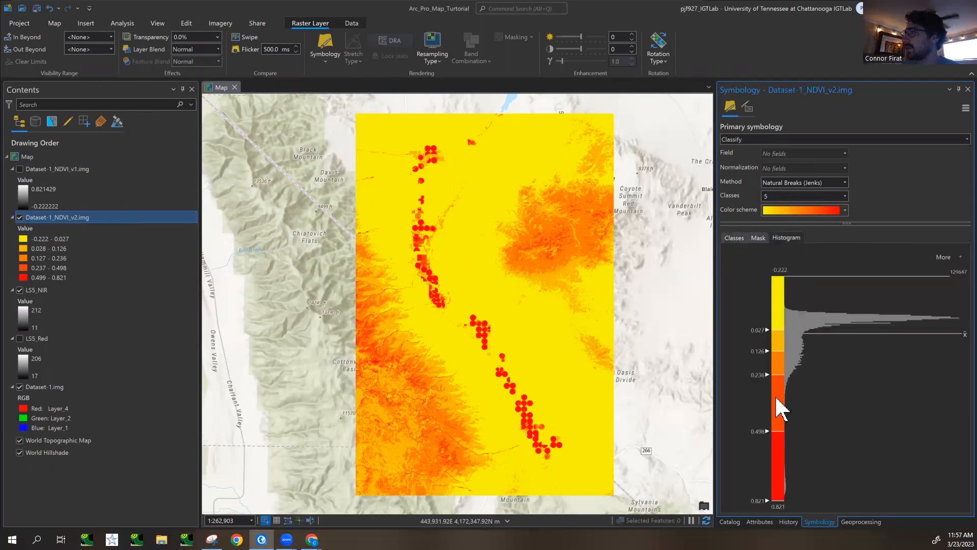
pyautogui.click(846, 197)
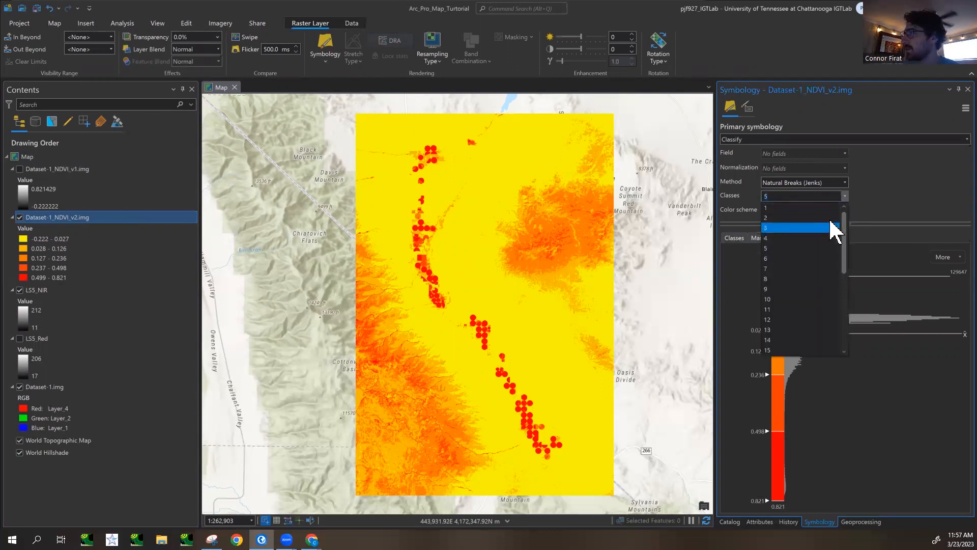
pyautogui.click(777, 226)
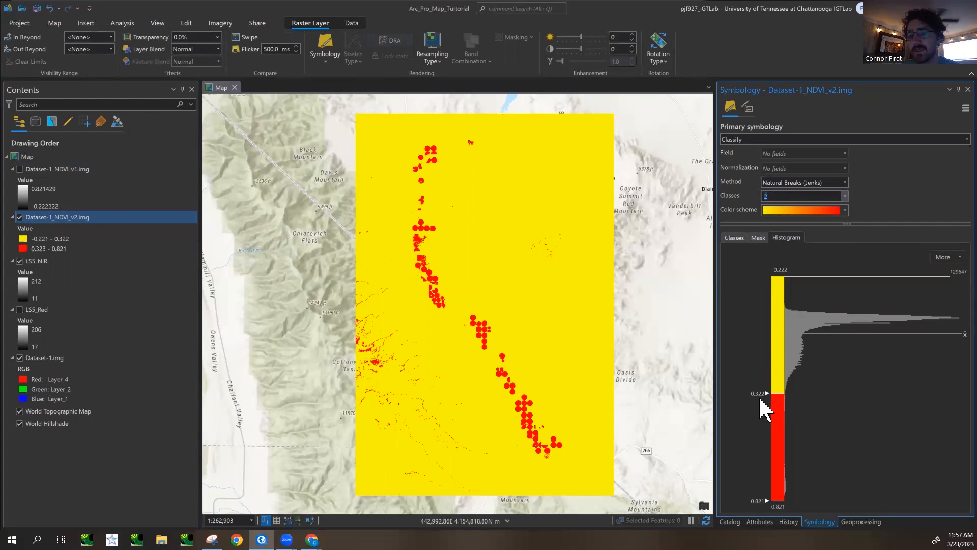
# - Show the color scheme names and apply the Condition Number scheme to the two NDVI classes
pyautogui.click(845, 209)
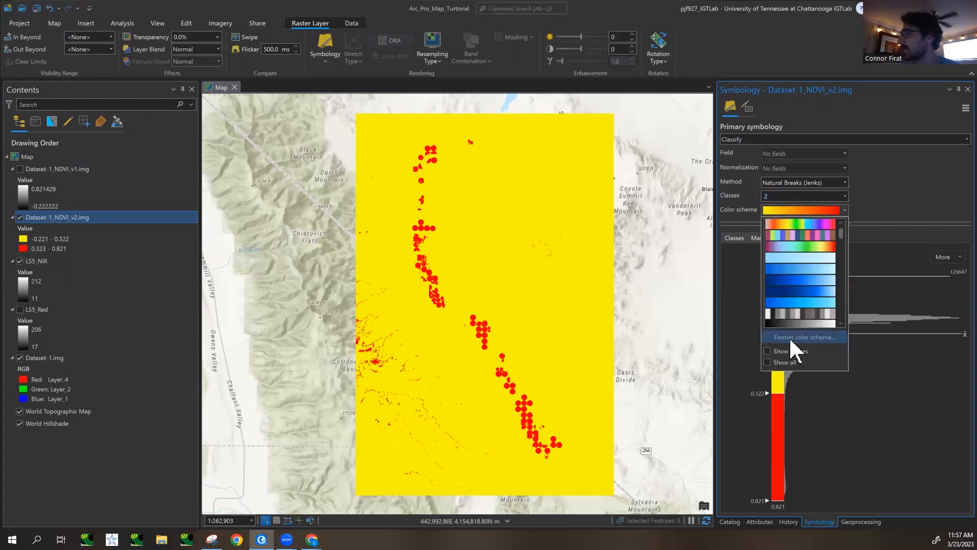
pyautogui.click(790, 337)
pyautogui.click(540, 122)
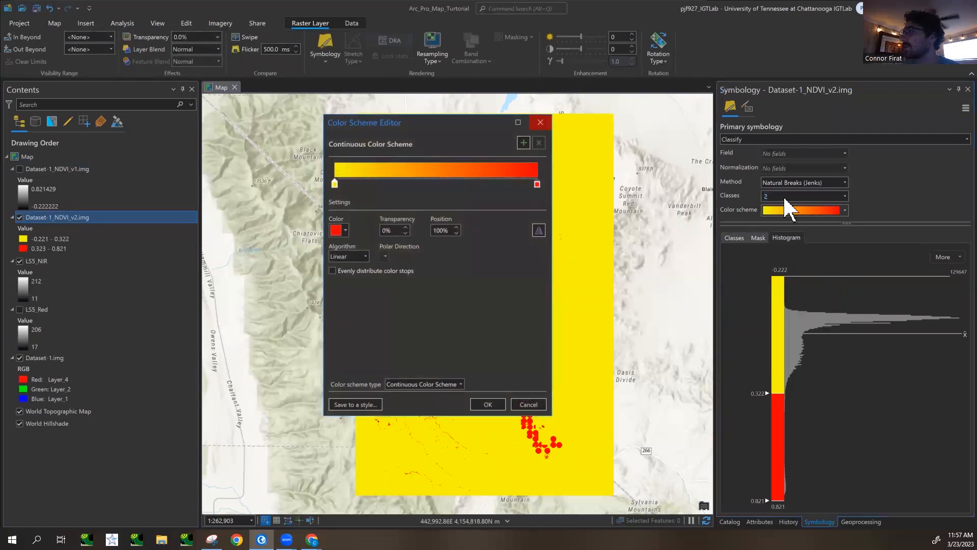
pyautogui.click(845, 210)
pyautogui.click(791, 352)
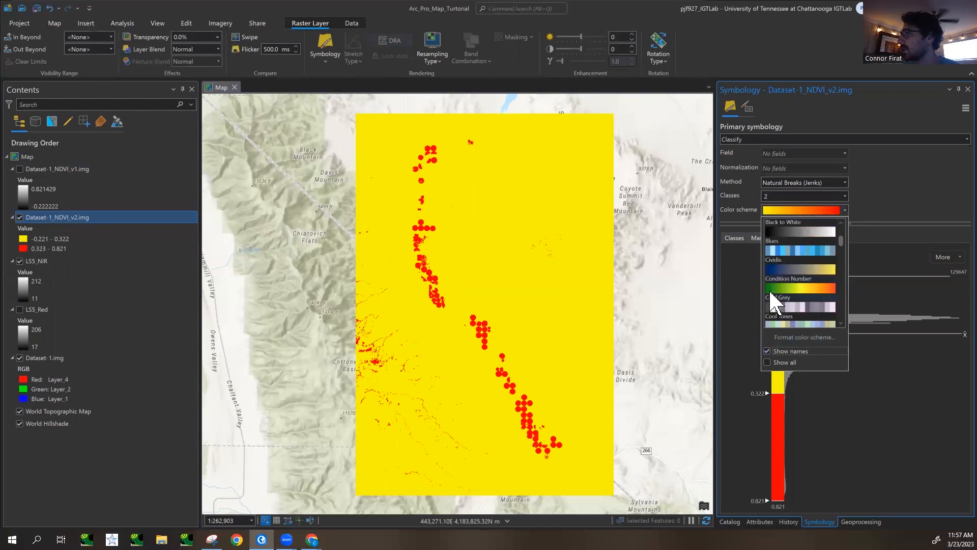
pyautogui.click(797, 288)
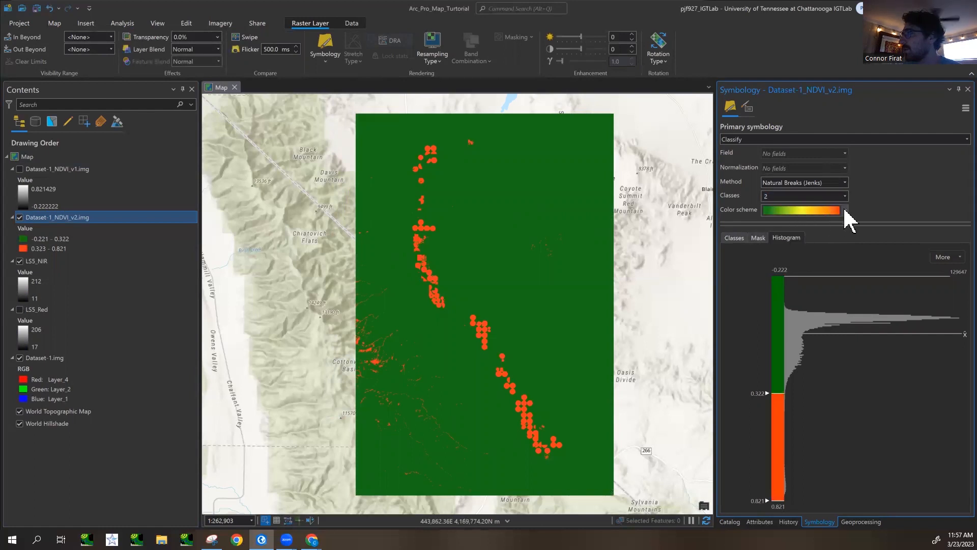
# - Reverse the symbol order of the classes so the high NDVI class is green and the low one orange
pyautogui.click(735, 238)
pyautogui.click(752, 257)
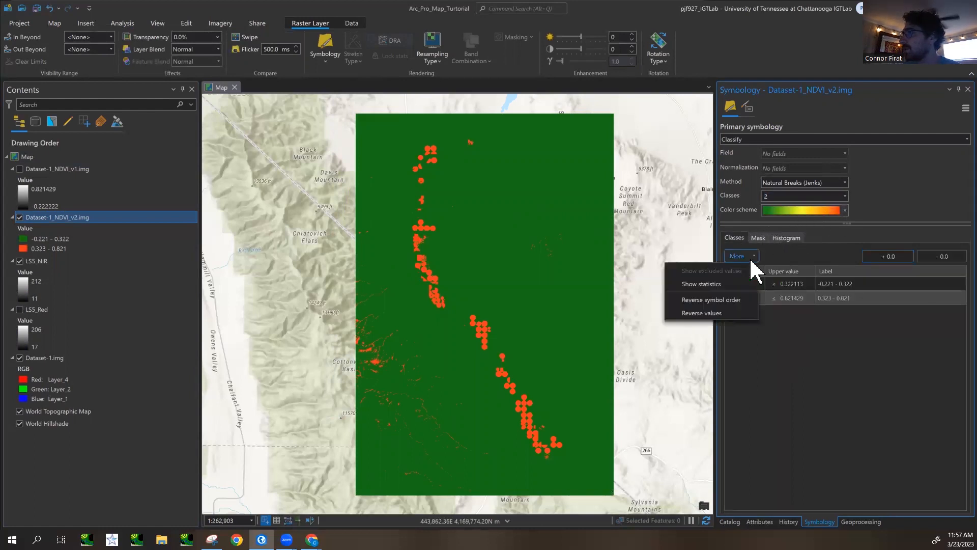
pyautogui.click(734, 301)
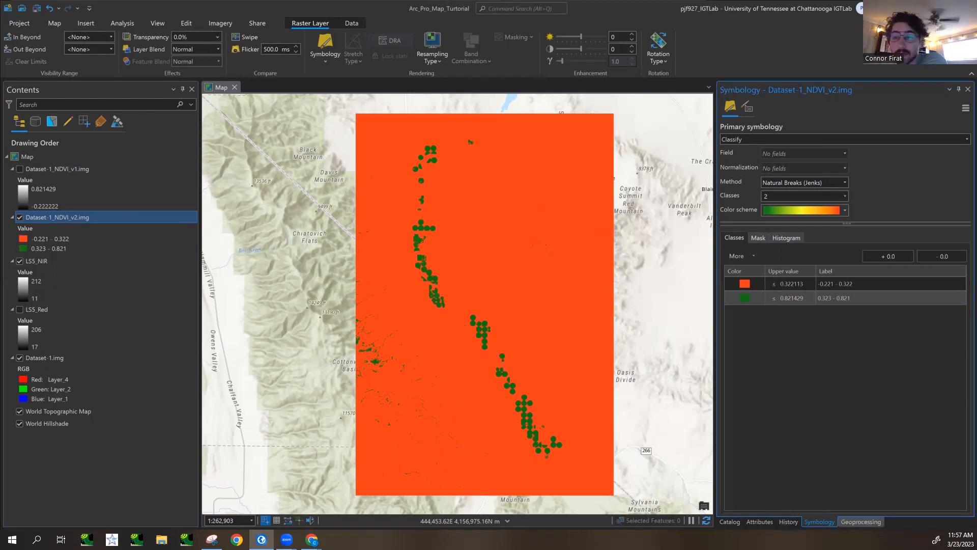
# - Reopen the earlier Raster Calculator run with the expression Con("Dataset_1_NDVI.img" > 0.322113, 1, 0) from the geoprocessing history
pyautogui.click(861, 521)
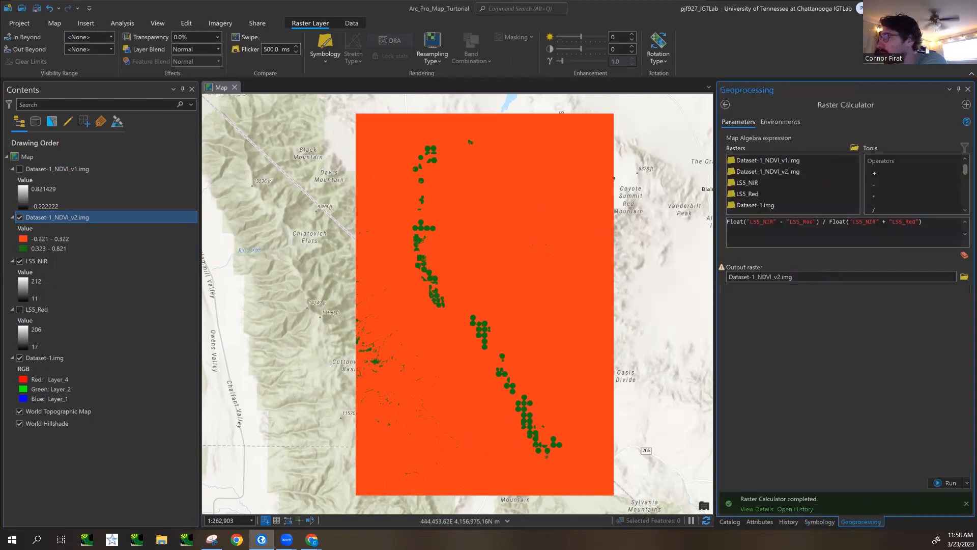
pyautogui.click(789, 521)
pyautogui.click(751, 225)
pyautogui.moveTo(768, 209)
pyautogui.doubleClick(771, 212)
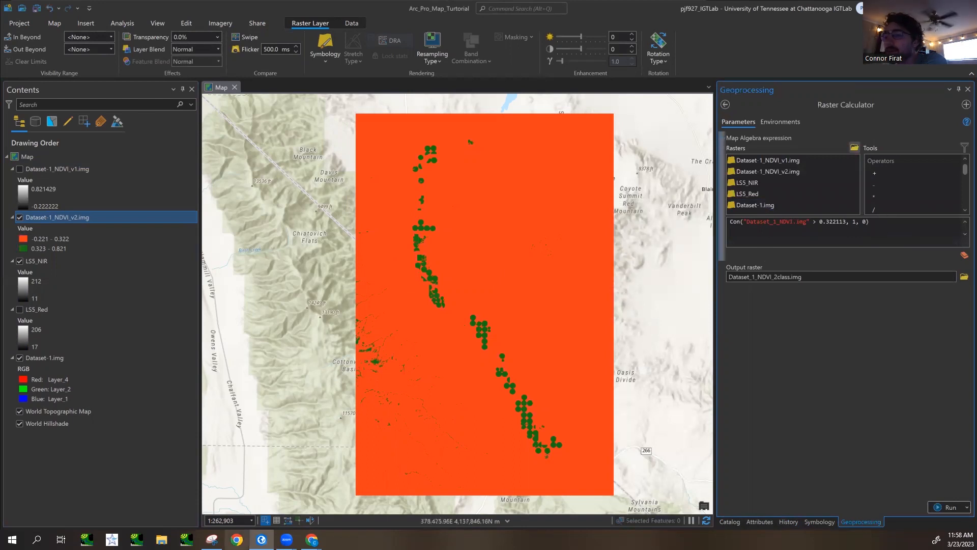
# - Capture the Raster Calculator parameters with the Con expression and output raster name using Snipping Tool
pyautogui.click(211, 540)
pyautogui.click(164, 101)
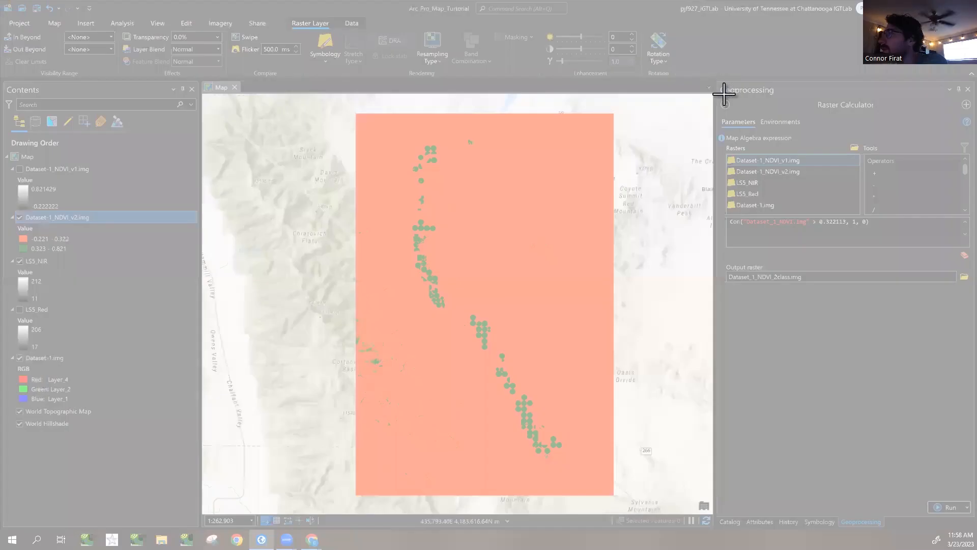
pyautogui.moveTo(717, 85); pyautogui.dragTo(971, 302)
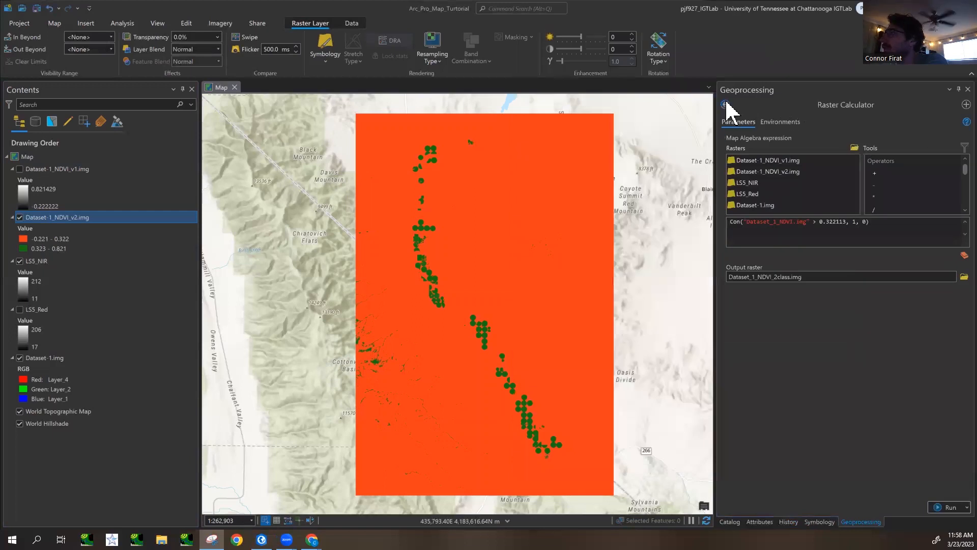
pyautogui.click(727, 105)
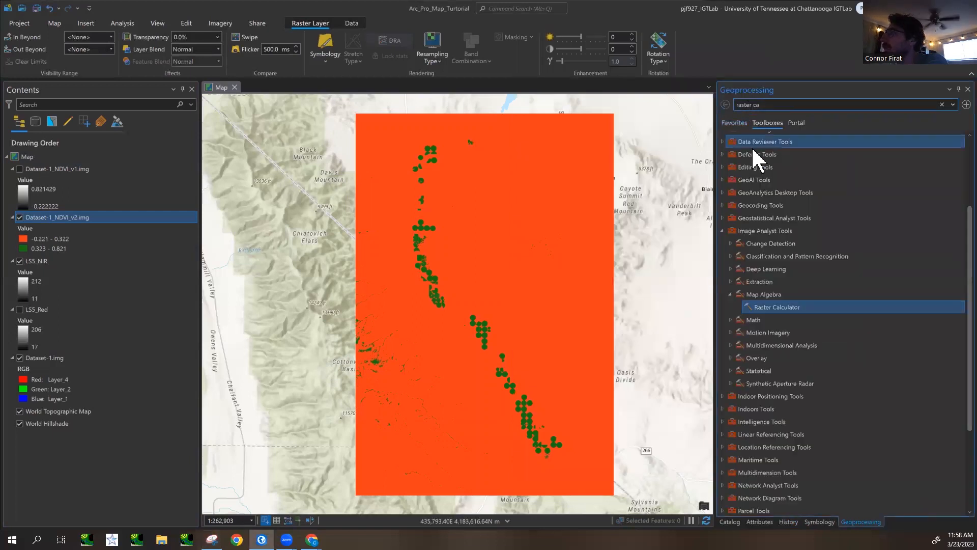
pyautogui.scroll(1, 769, 317)
pyautogui.click(779, 334)
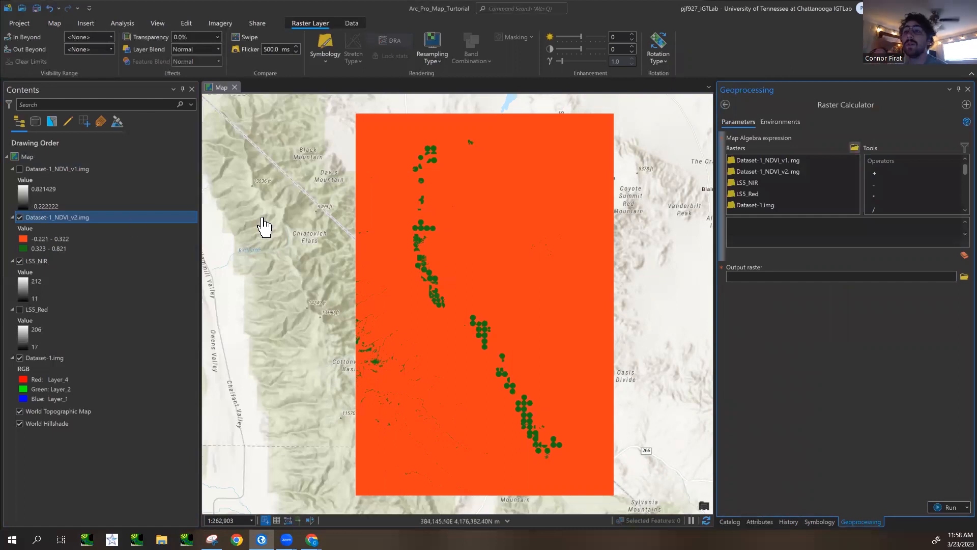
pyautogui.rightClick(92, 170)
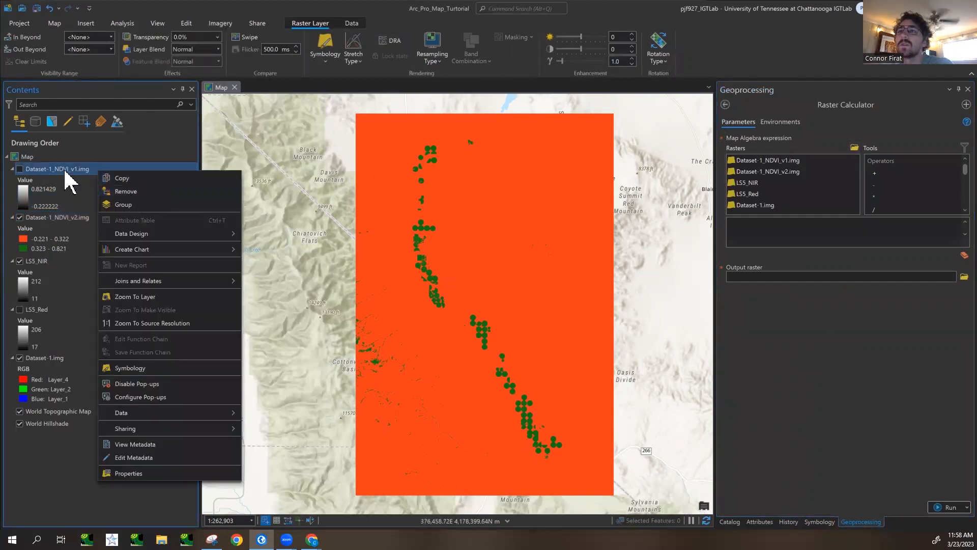
pyautogui.click(77, 218)
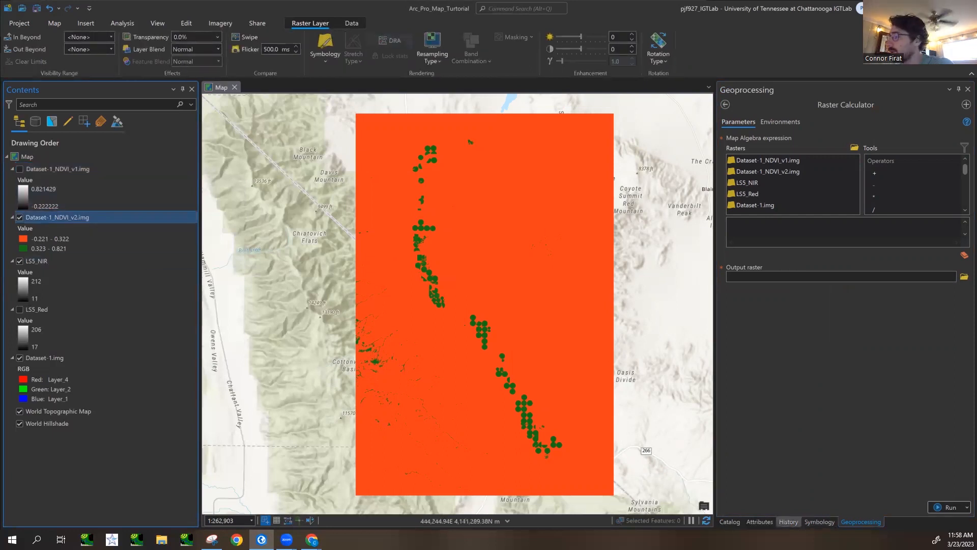
pyautogui.click(819, 522)
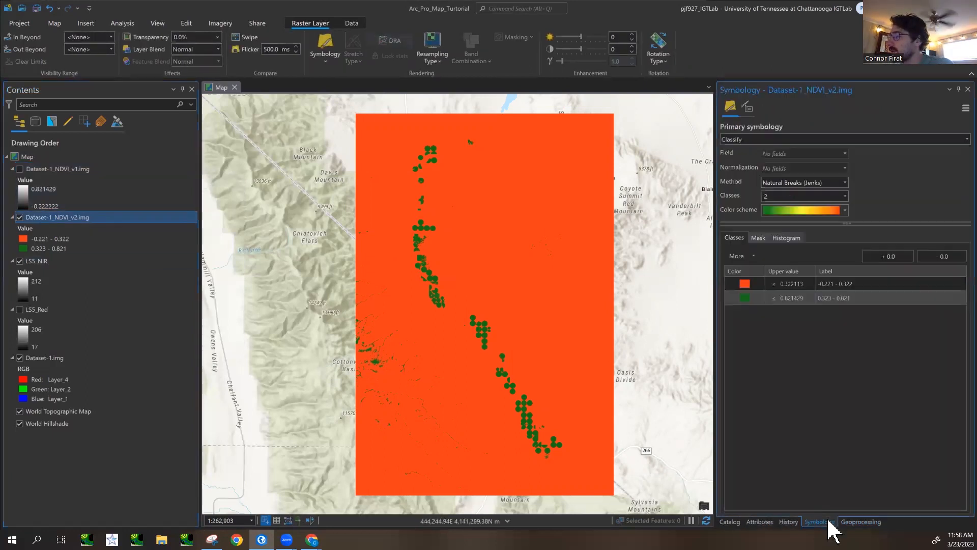
pyautogui.click(730, 522)
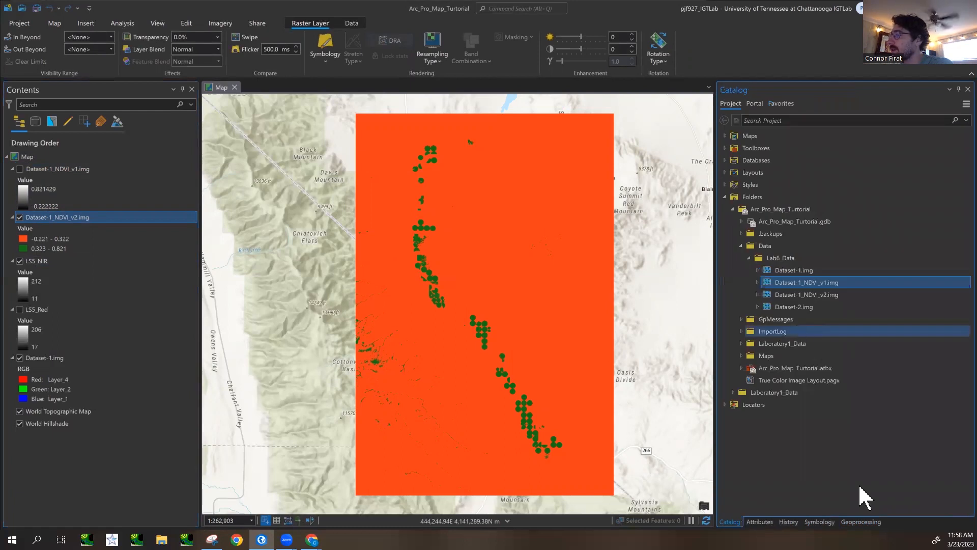
pyautogui.click(861, 522)
# - Search the geoprocessing tools for "apply symbolo" and open Apply Symbology From Layer
pyautogui.click(727, 105)
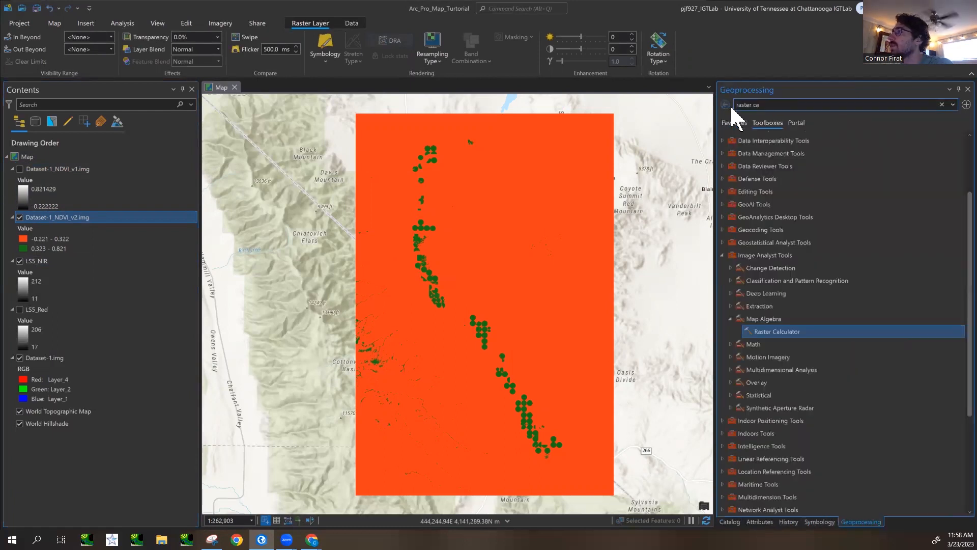
pyautogui.click(770, 108)
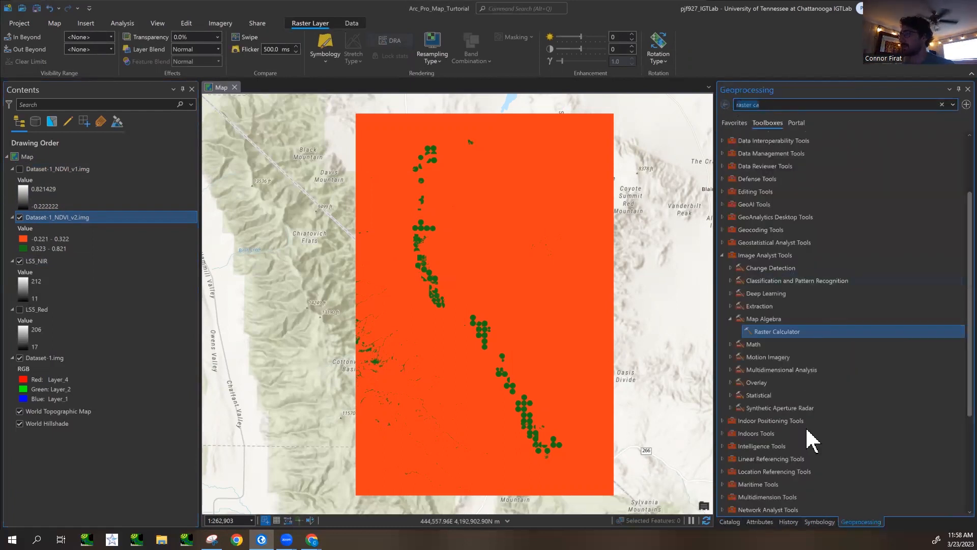
pyautogui.write('apply sym')
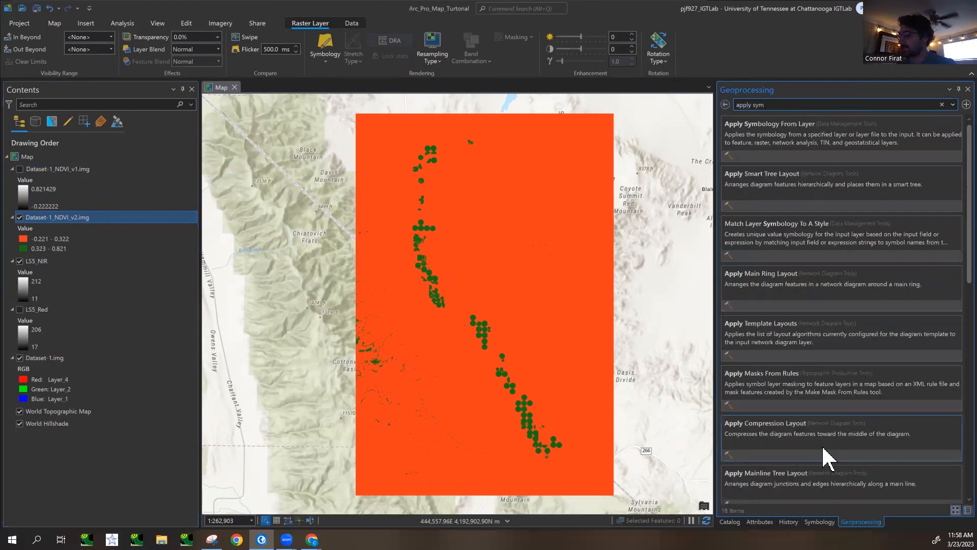
pyautogui.write('bolo')
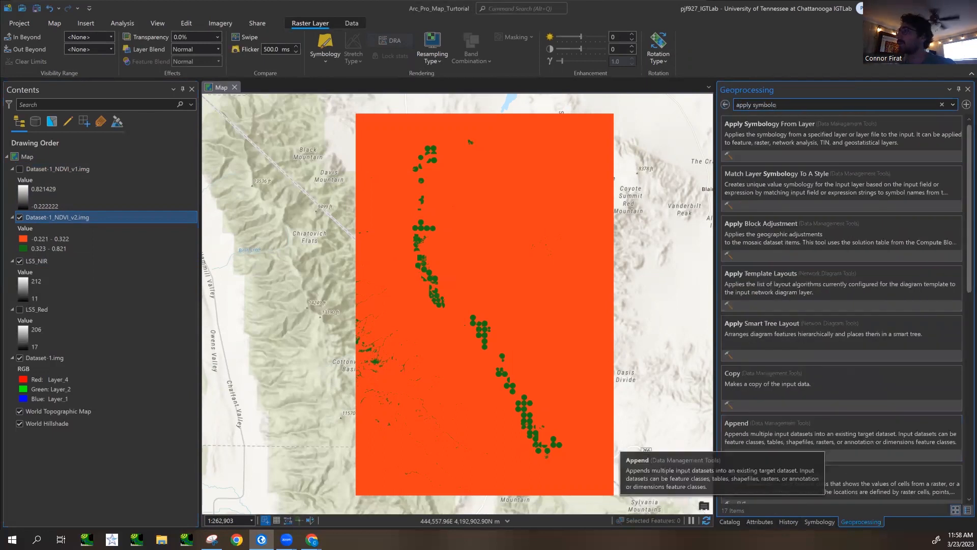
pyautogui.click(827, 137)
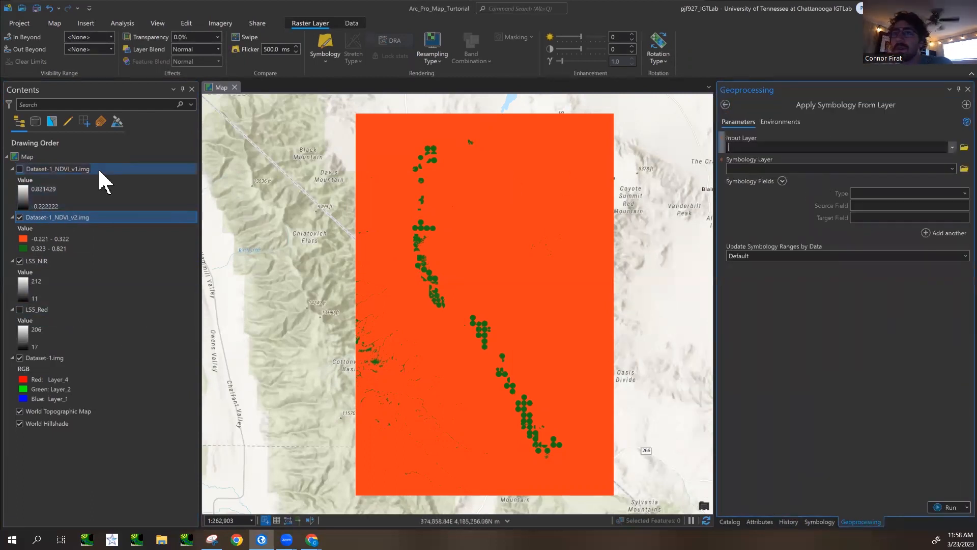
# - Turn on Dataset-1_NDVI_v1.img and run the tool to apply the symbology of Dataset-1_NDVI_v2.img to it
pyautogui.click(31, 169)
pyautogui.click(20, 169)
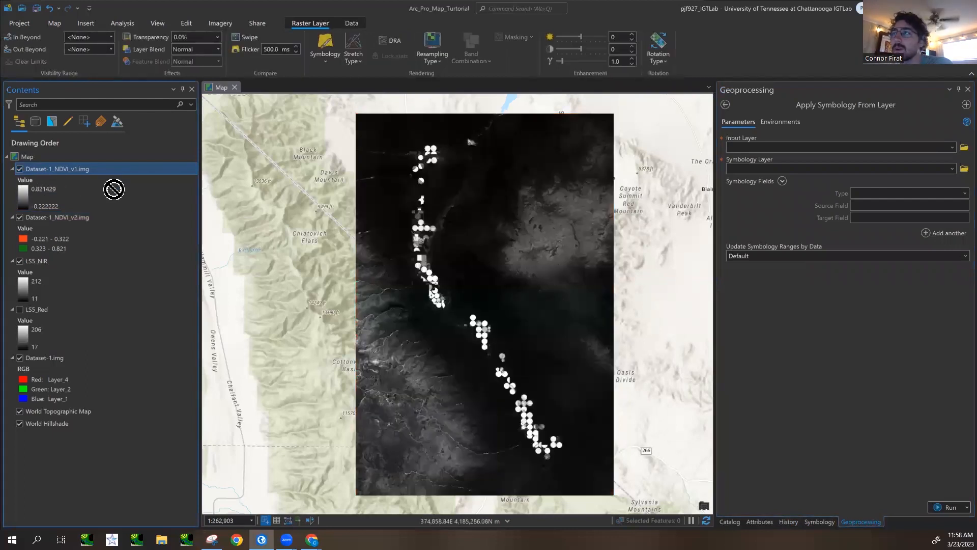
pyautogui.moveTo(757, 148); pyautogui.dragTo(759, 149)
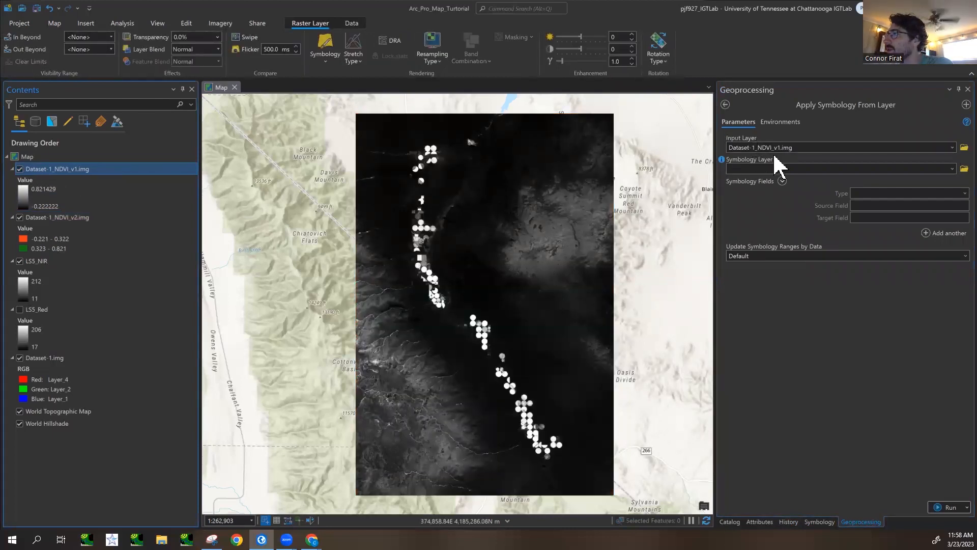
pyautogui.click(72, 219)
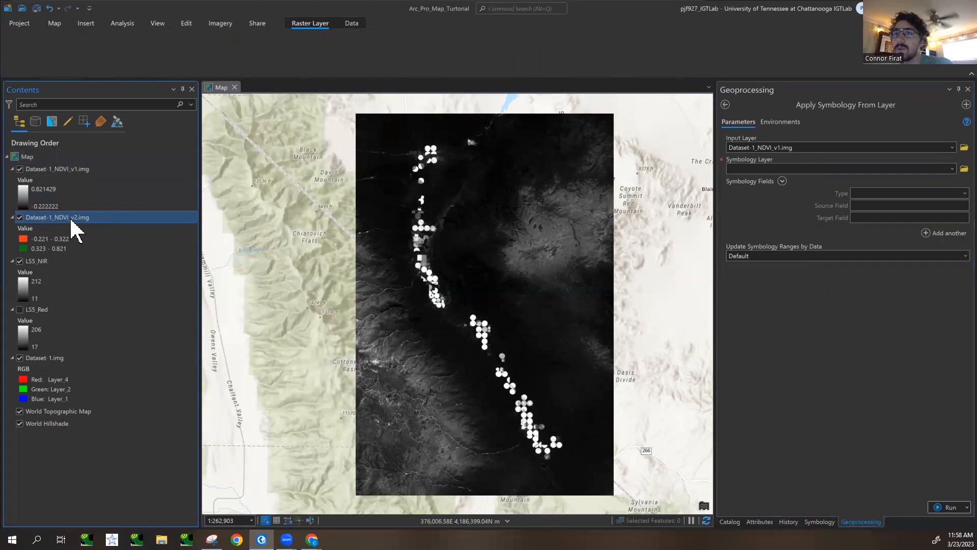
pyautogui.moveTo(71, 228); pyautogui.dragTo(794, 173)
pyautogui.moveTo(90, 218); pyautogui.dragTo(780, 171)
pyautogui.click(950, 507)
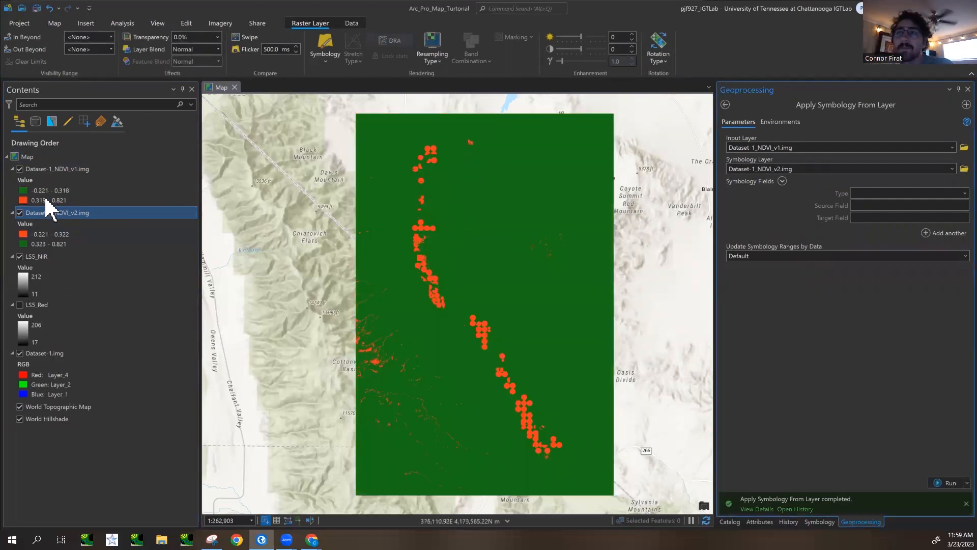
# - Toggle the visibility of Dataset-1_NDVI_v1.img to compare its class colors with those of Dataset-1_NDVI_v2.img
pyautogui.click(20, 169)
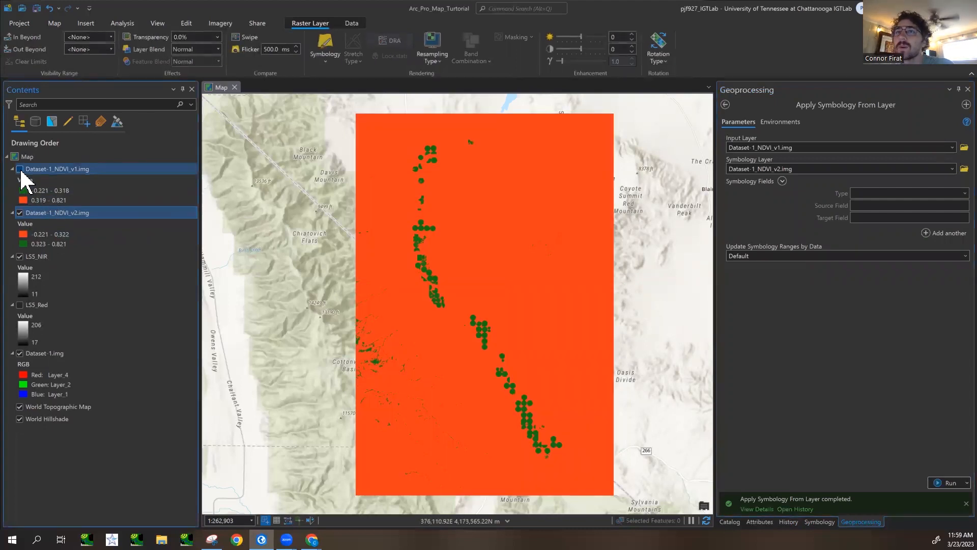
pyautogui.click(20, 169)
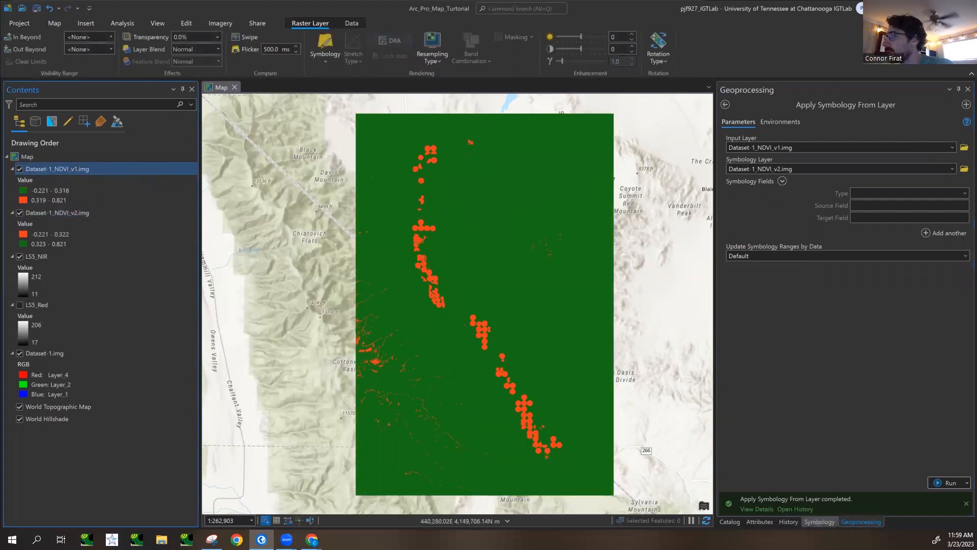
# - Reverse the symbol order of the Dataset-1_NDVI_v1.img classes and compare the layer with Dataset-1_NDVI_v2.img
pyautogui.click(744, 257)
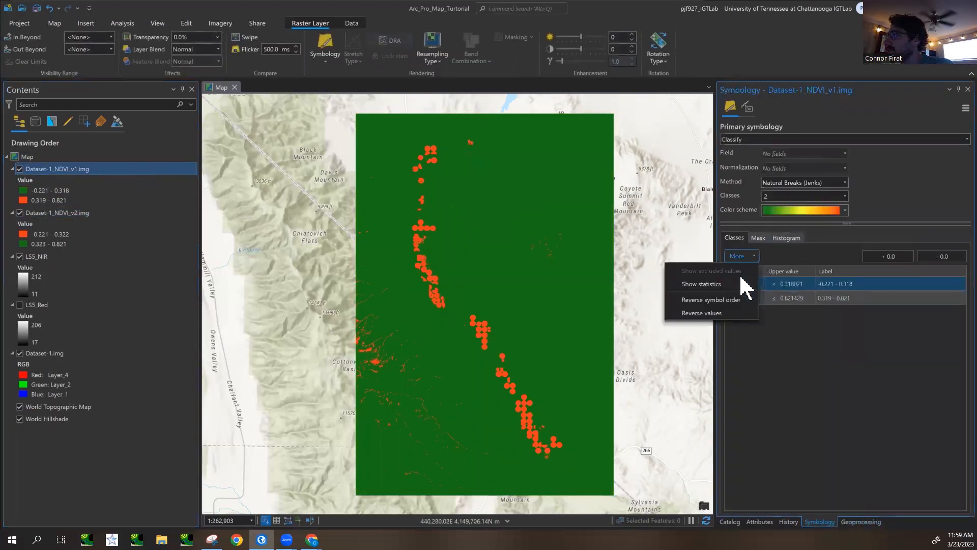
pyautogui.click(730, 302)
pyautogui.click(20, 169)
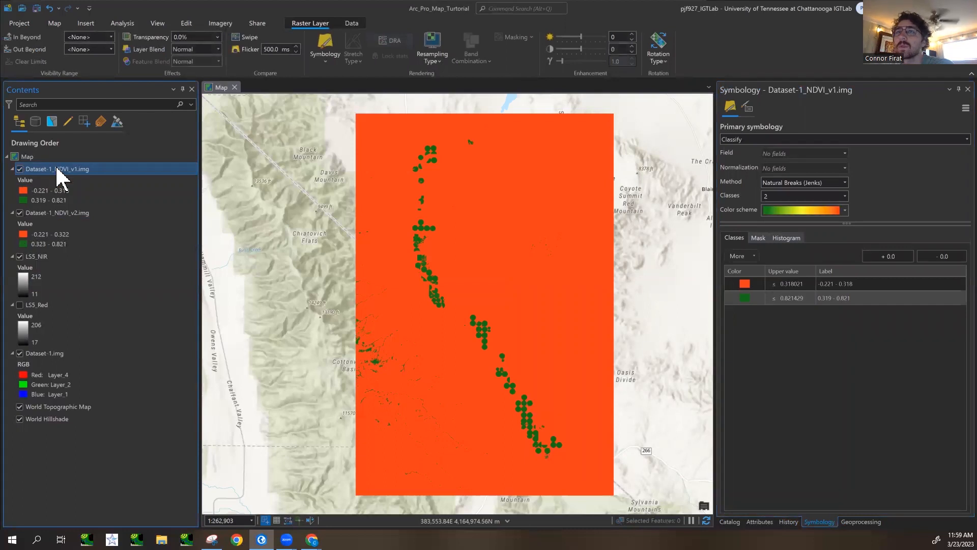
pyautogui.click(102, 170)
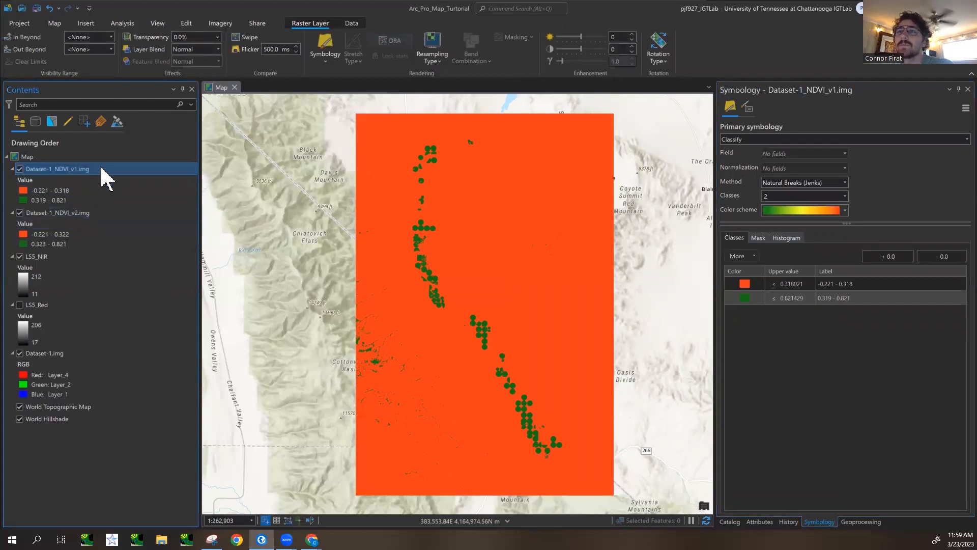
# - Search the geoprocessing tools for "raster calc" and open Raster Calculator
pyautogui.click(861, 521)
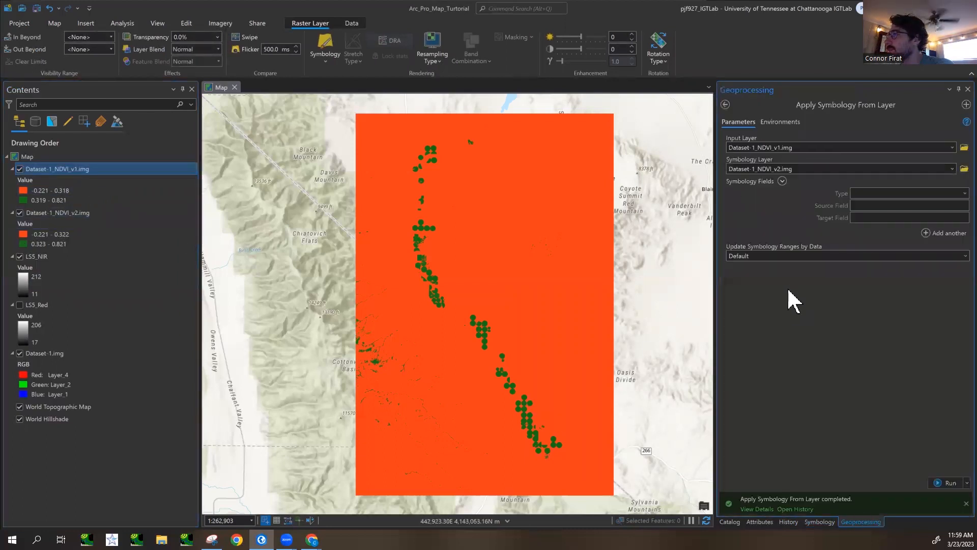
pyautogui.click(726, 105)
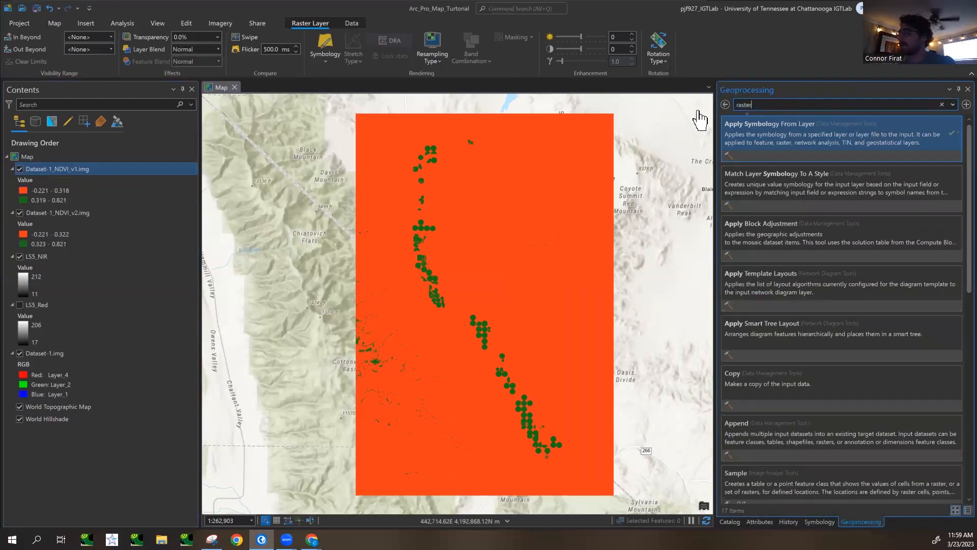
pyautogui.write('calc')
pyautogui.click(792, 143)
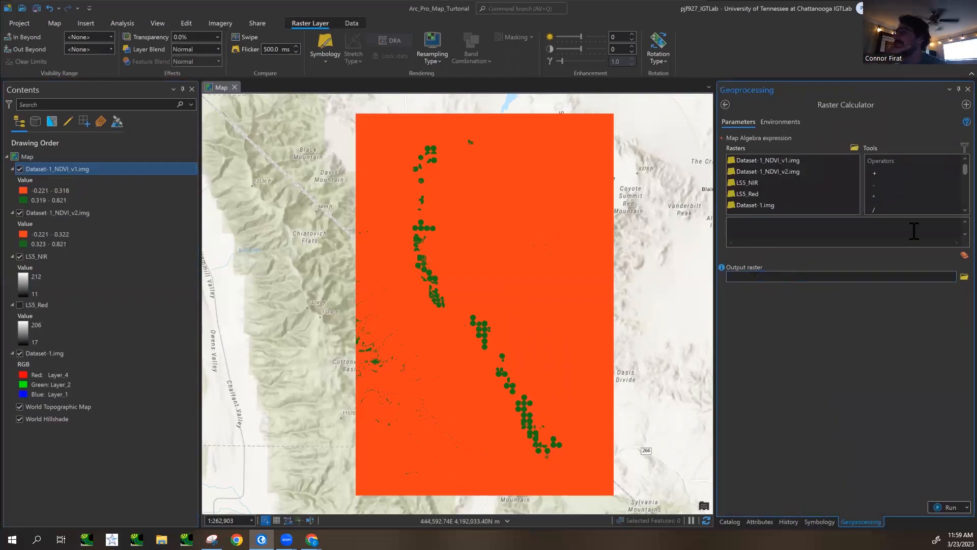
# - Start a Con expression in the map algebra field with the condition "Dataset-1_NDVI_v1.img" >=
pyautogui.scroll(-5, 925, 192)
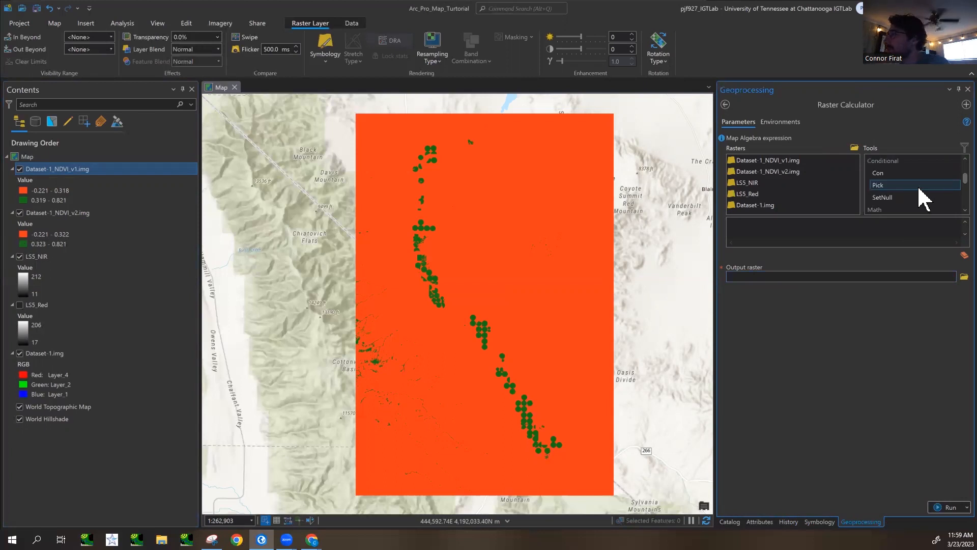
pyautogui.doubleClick(892, 174)
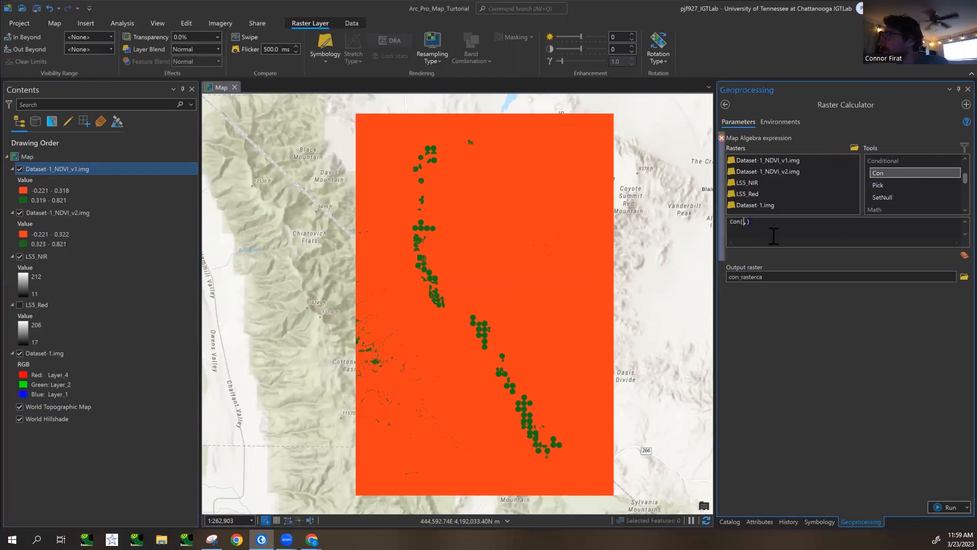
pyautogui.doubleClick(779, 161)
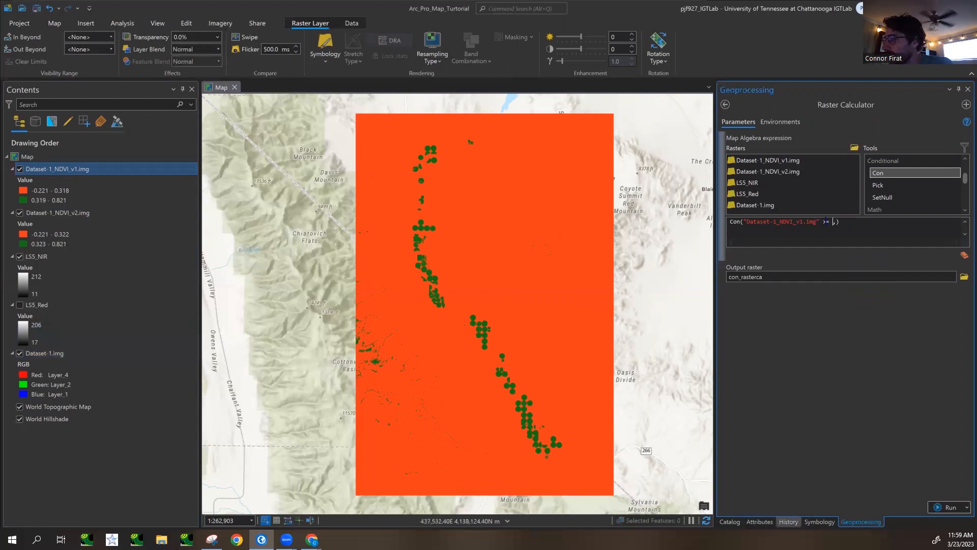
# - Copy the class break from the Dataset-1_NDVI_v1.img histogram and complete the expression as Con("Dataset-1_NDVI_v1.img" >= 0.3180205539745433, 1, 0)
pyautogui.click(819, 522)
pyautogui.click(788, 239)
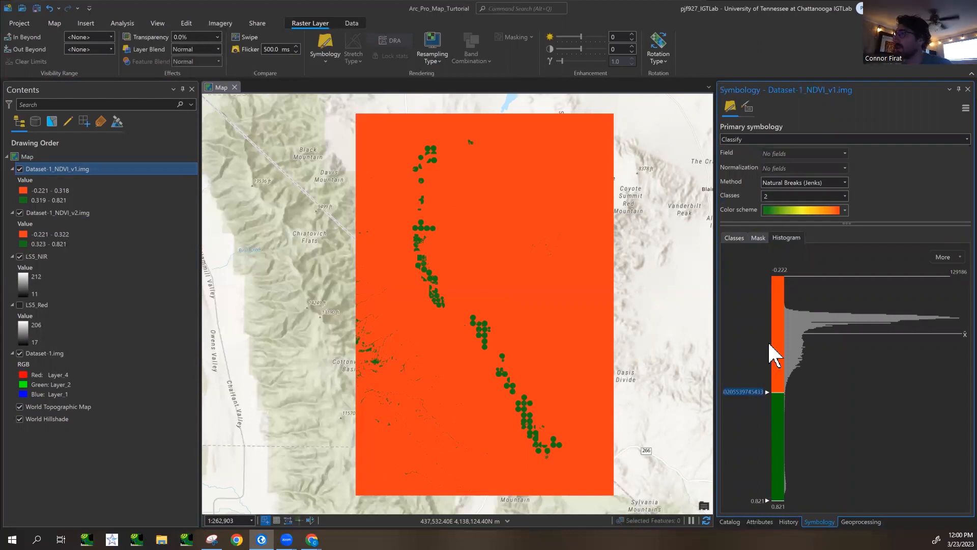
pyautogui.click(861, 522)
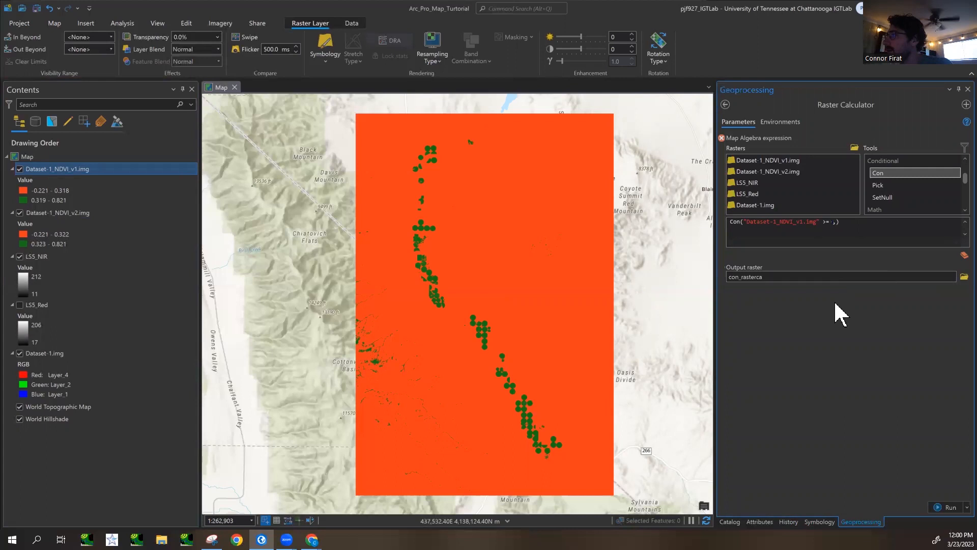
pyautogui.click(832, 223)
pyautogui.write('0.3180205539745433')
pyautogui.click(897, 222)
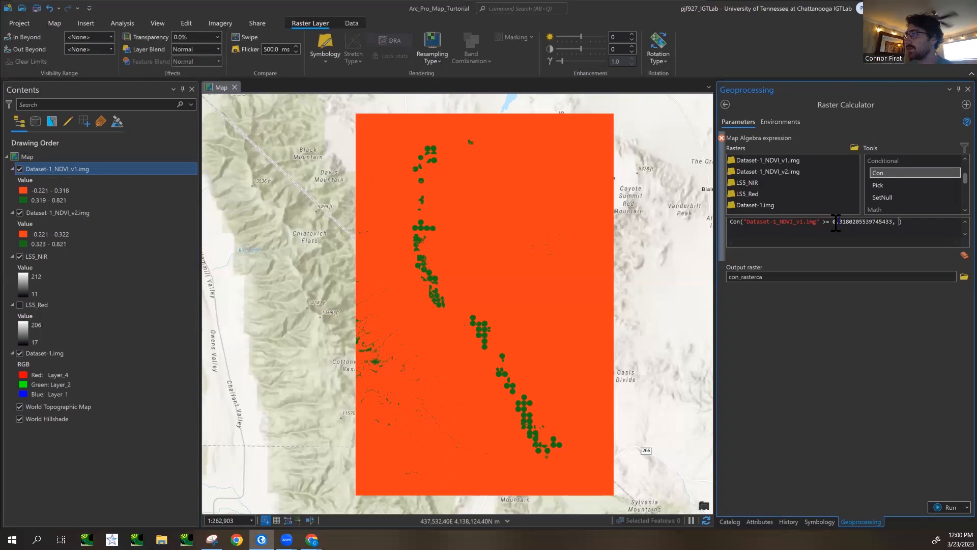
pyautogui.moveTo(834, 223); pyautogui.dragTo(860, 223)
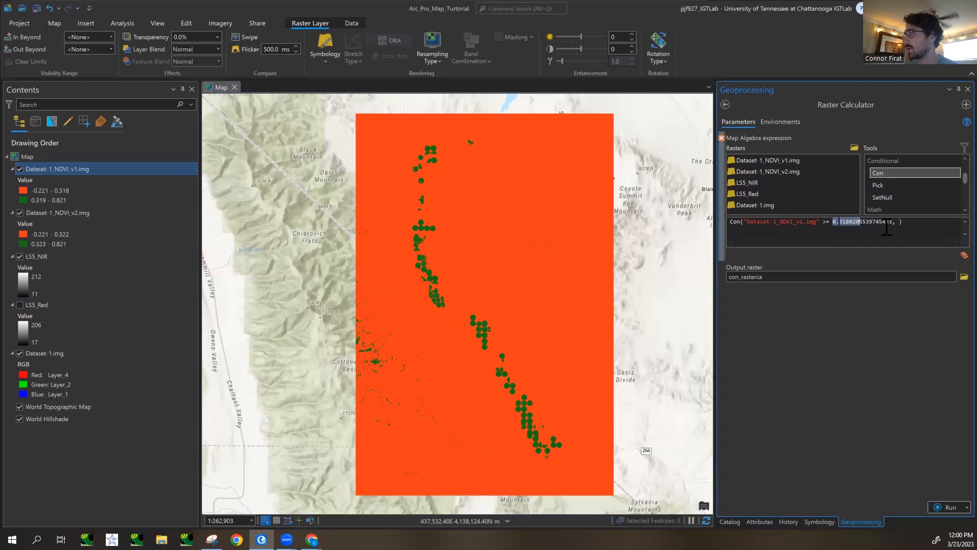
pyautogui.click(901, 222)
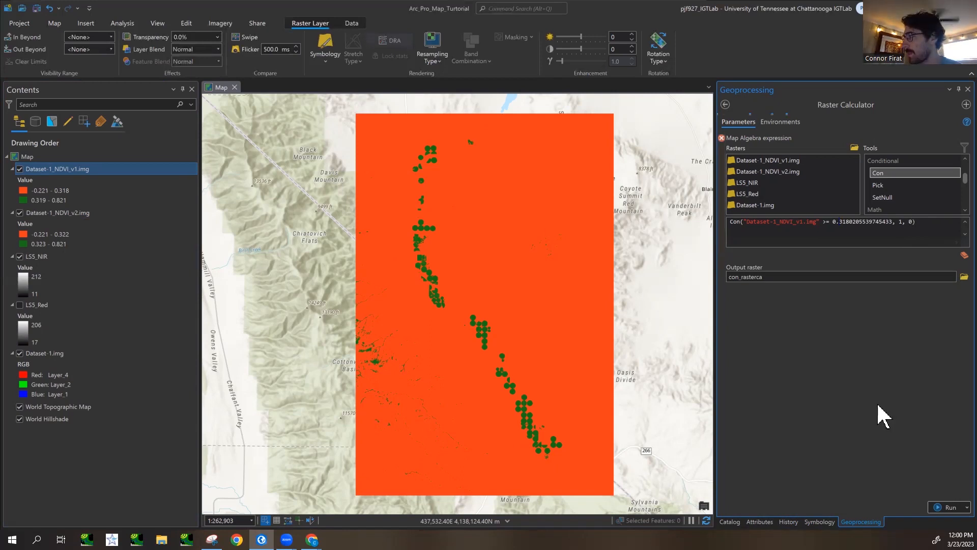
# - Set the output raster to Dataset-1_NDVI_v1_2class.img in the Lab6_Data folder
pyautogui.click(825, 278)
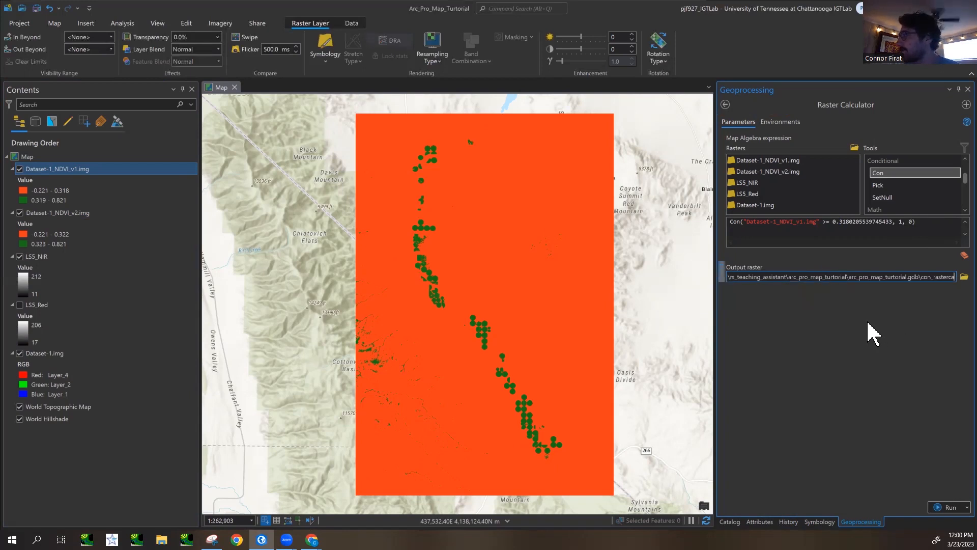
pyautogui.click(962, 277)
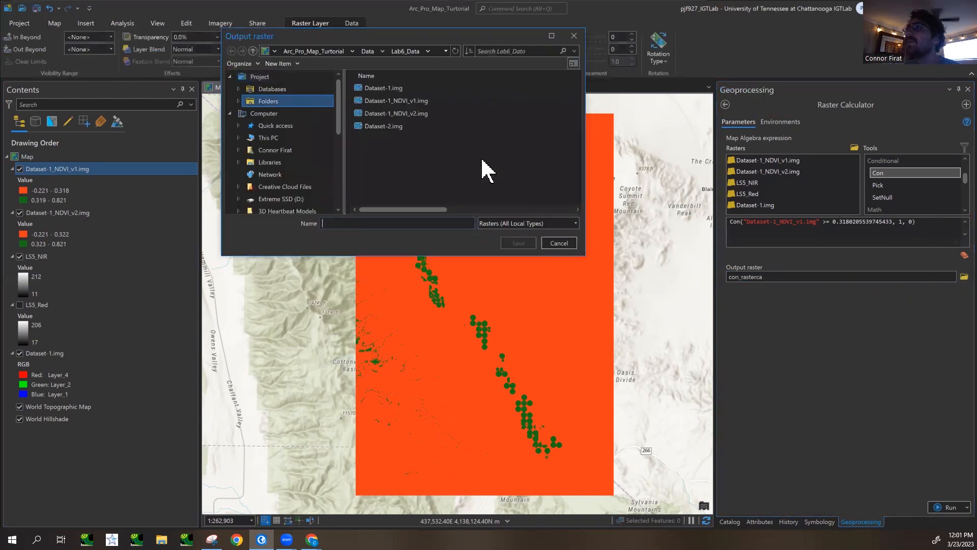
pyautogui.moveTo(474, 256); pyautogui.dragTo(483, 331)
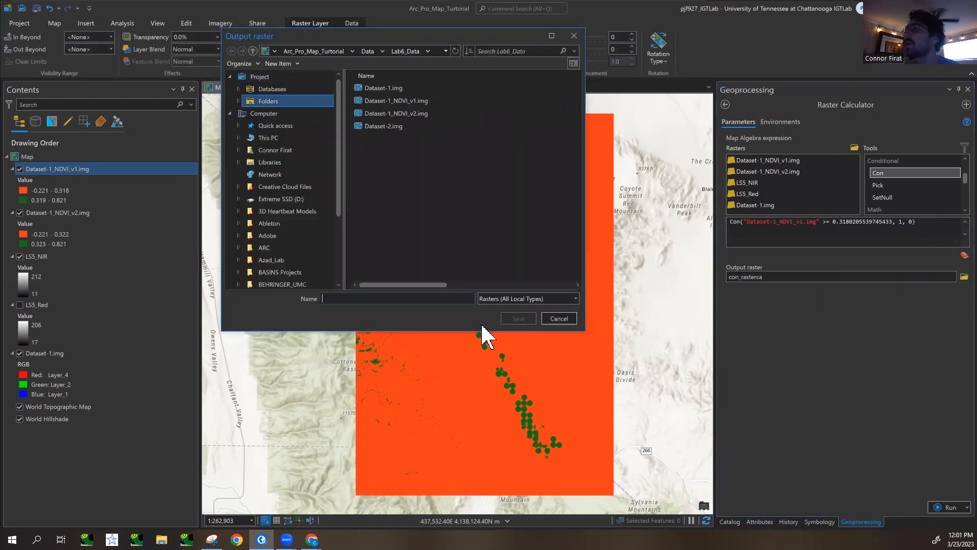
pyautogui.moveTo(444, 41); pyautogui.dragTo(454, 86)
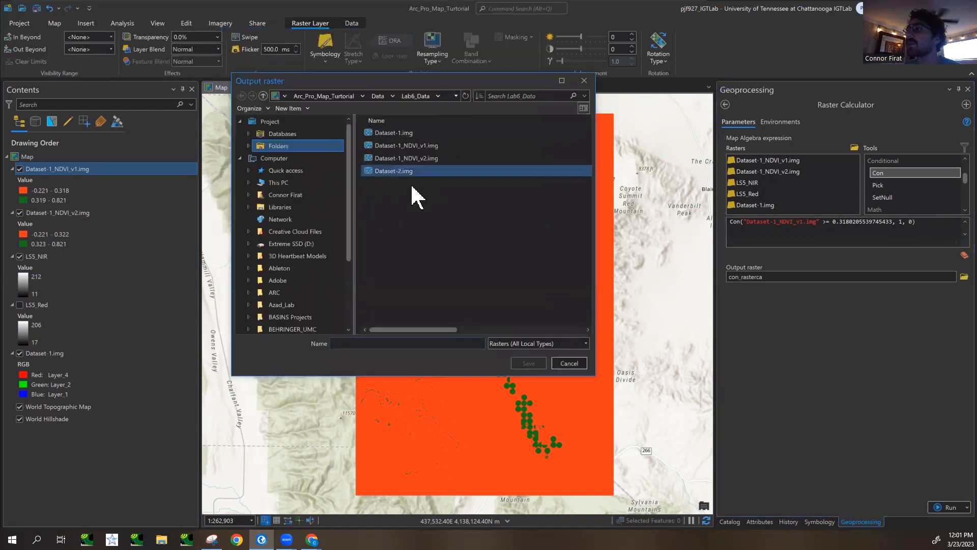
pyautogui.click(417, 145)
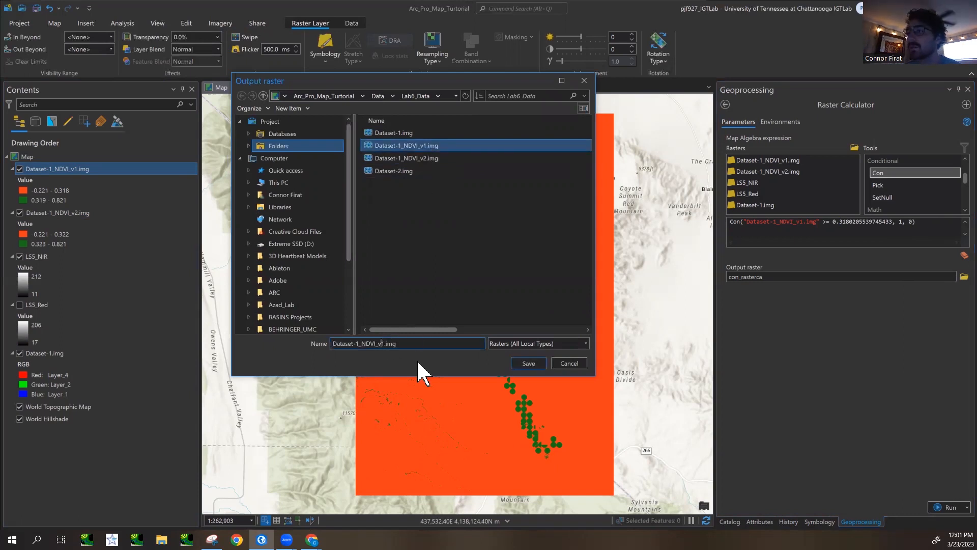
pyautogui.write('_2class')
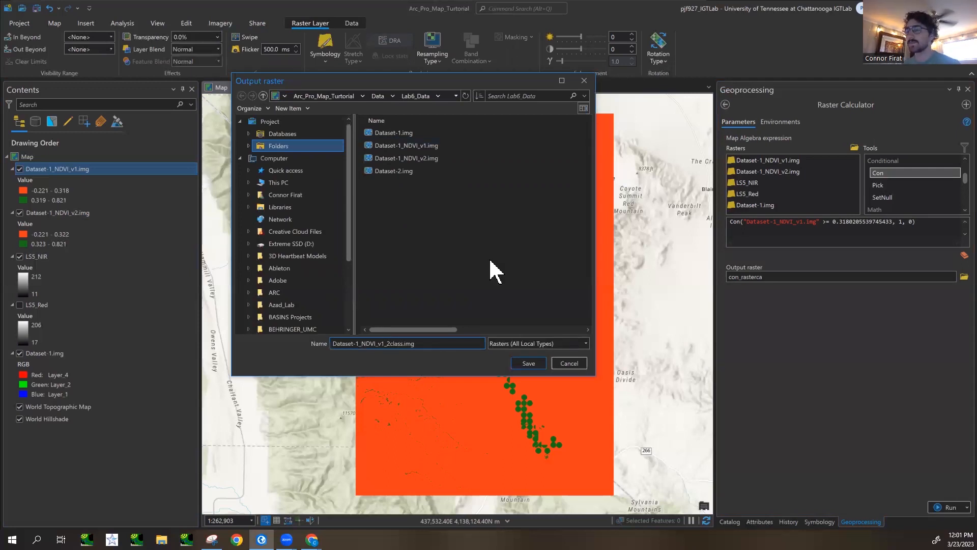
pyautogui.click(529, 364)
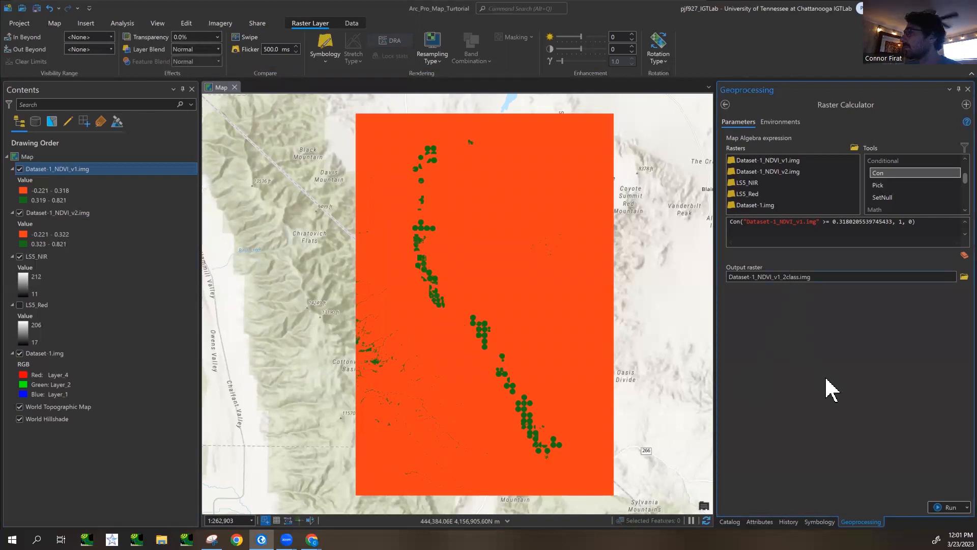
# - Review the Raster Calculator environment settings and run the tool with the Con expression
pyautogui.click(782, 122)
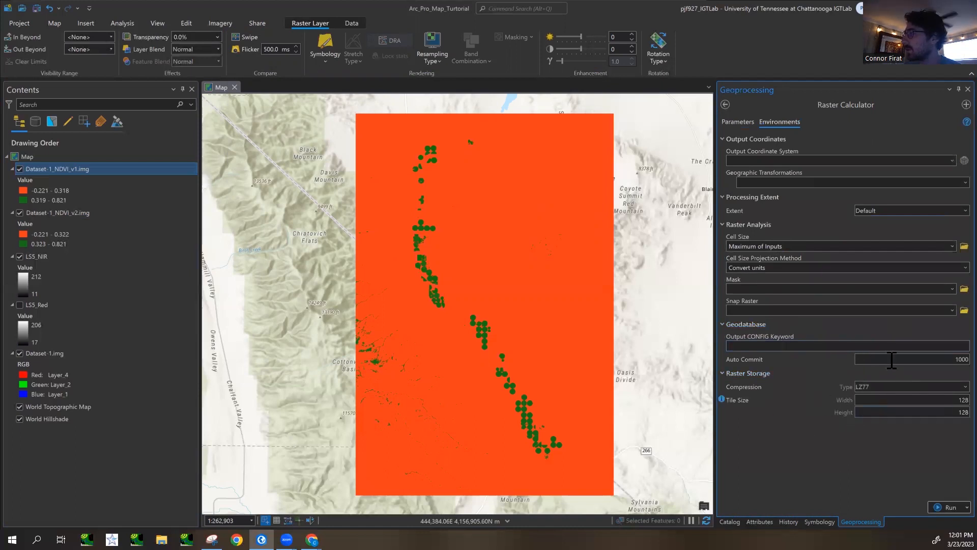
pyautogui.click(739, 125)
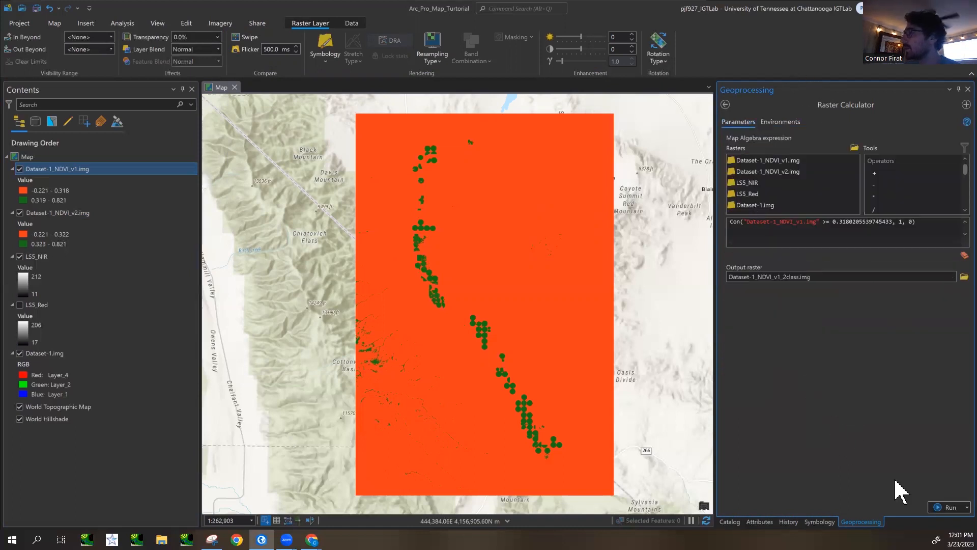
pyautogui.click(941, 507)
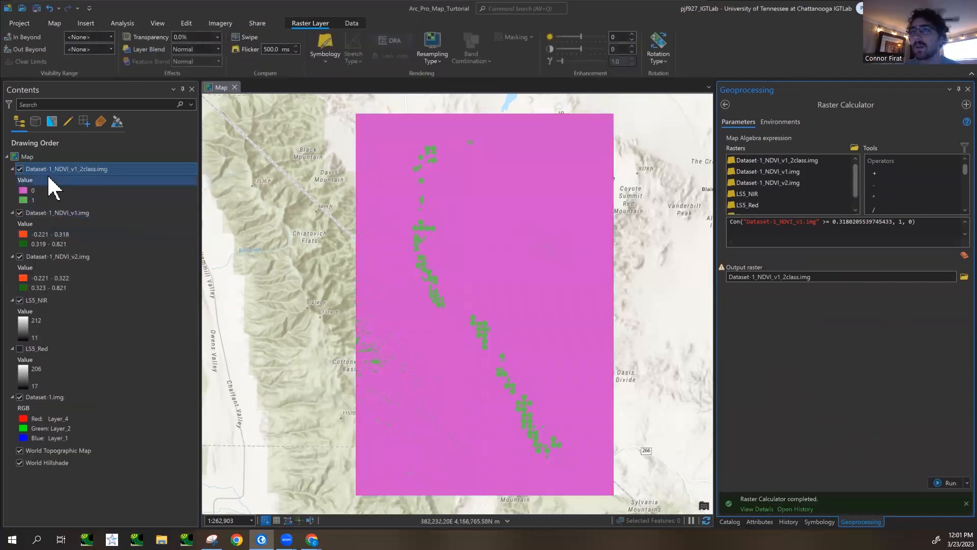
# - Symbolize Dataset-1_NDVI_v1_2class.img with Classify and apply the green-yellow-red color scheme
pyautogui.click(819, 521)
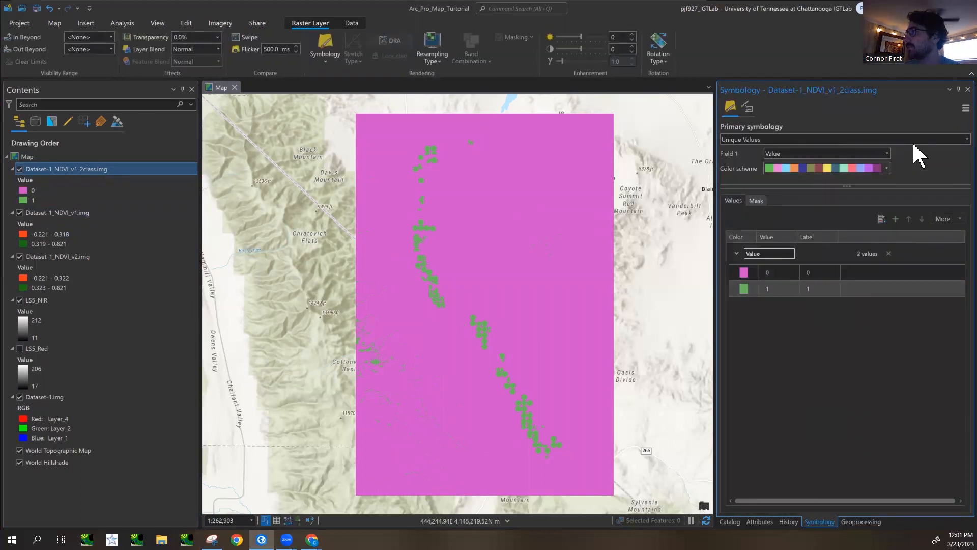
pyautogui.click(967, 139)
pyautogui.click(829, 201)
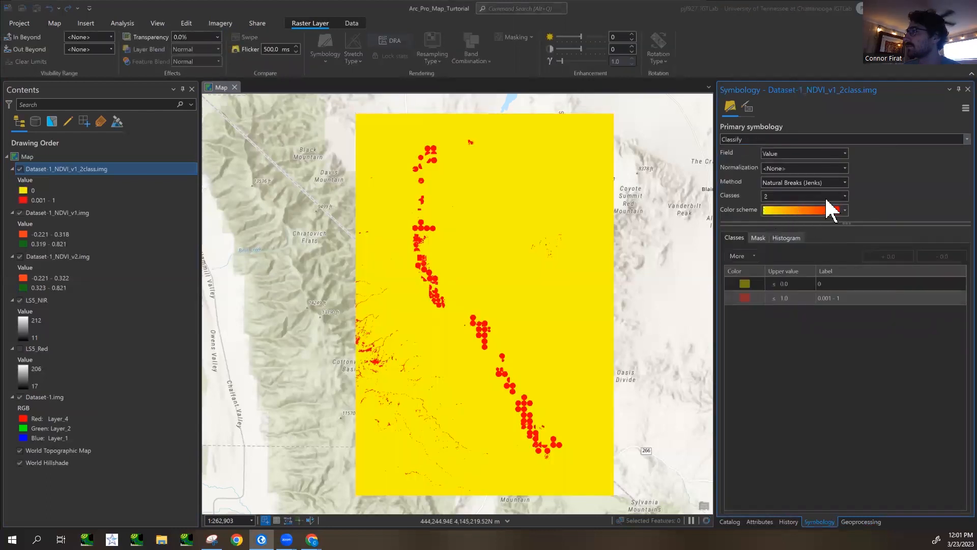
pyautogui.click(845, 209)
pyautogui.scroll(-3, 825, 282)
pyautogui.scroll(-3, 801, 311)
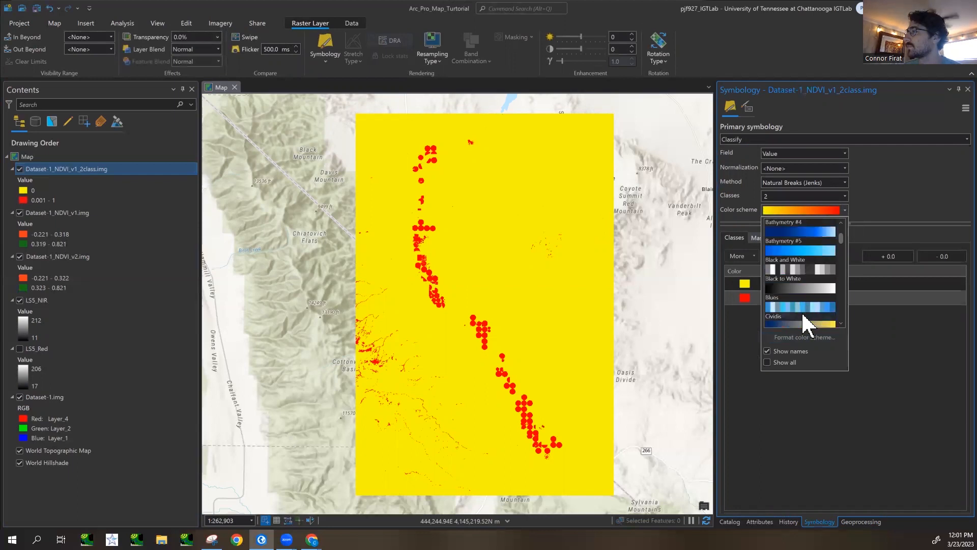
pyautogui.click(804, 289)
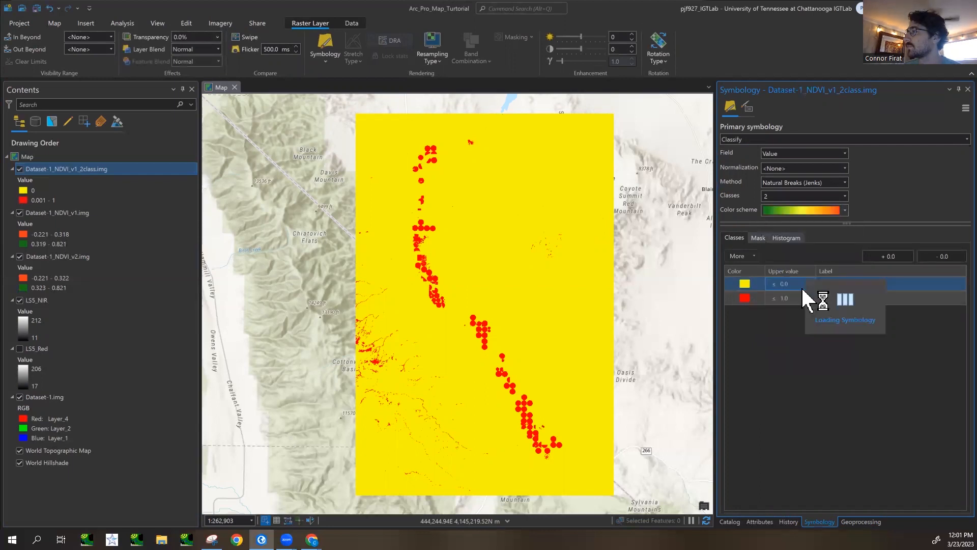
# - Reverse the symbol order of the Dataset-1_NDVI_v1_2class.img classes and toggle the layer to compare it with Dataset-1_NDVI_v1.img
pyautogui.click(746, 256)
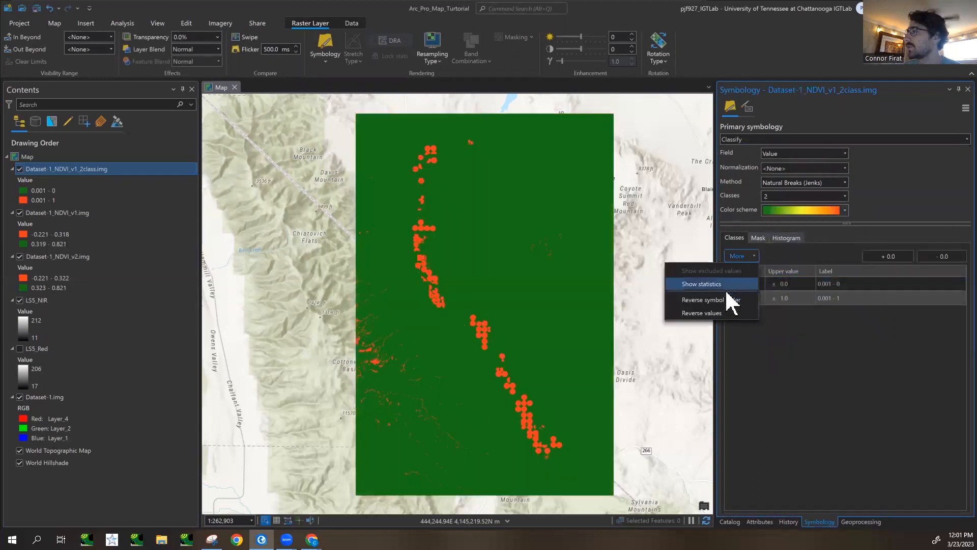
pyautogui.click(731, 300)
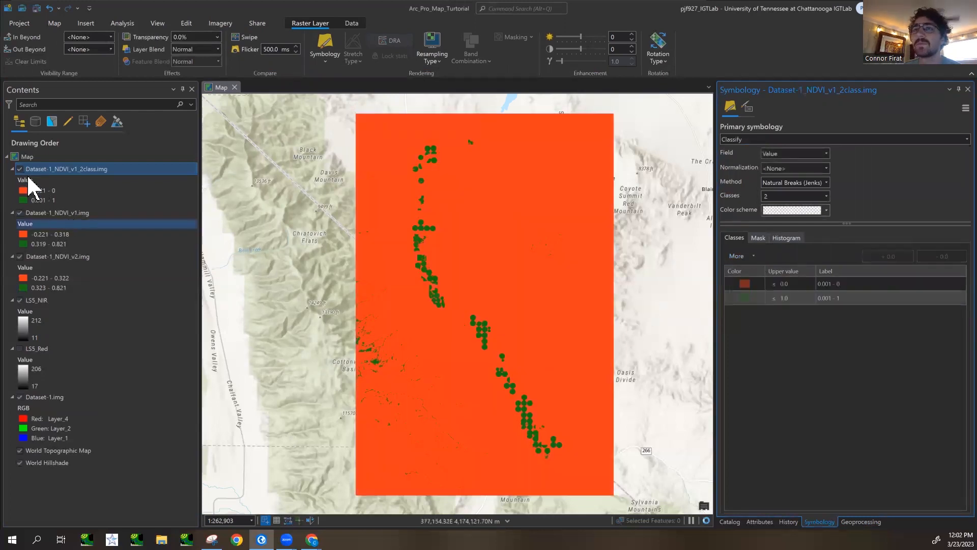
pyautogui.click(20, 169)
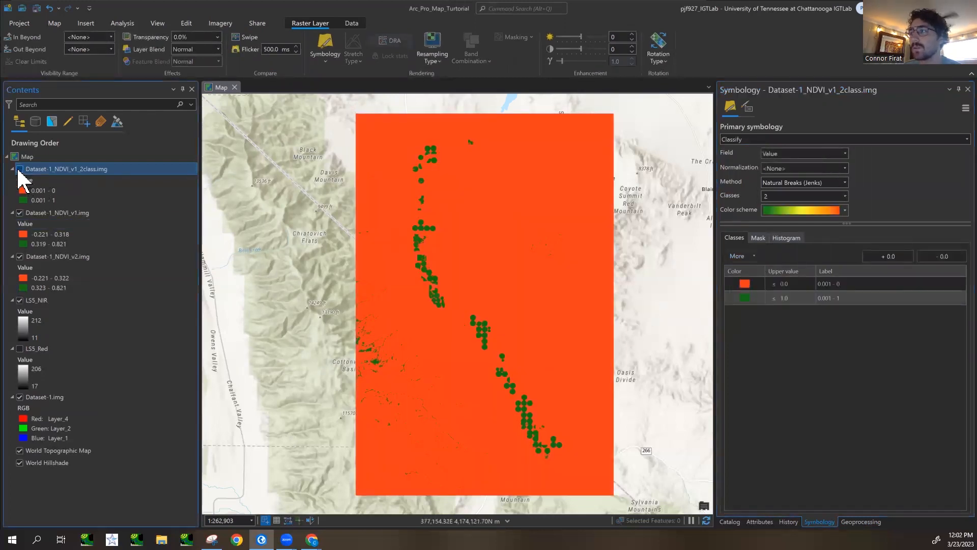
pyautogui.click(19, 169)
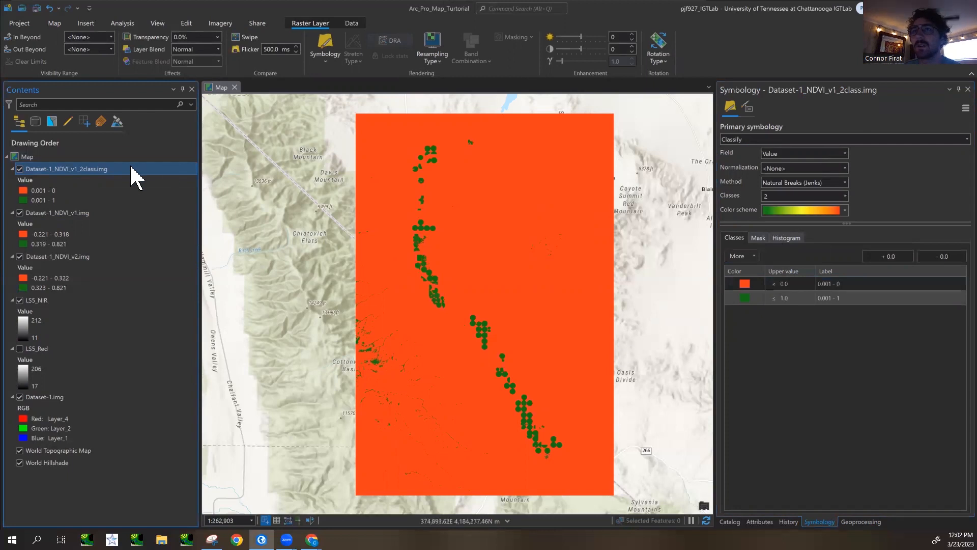
# - Open the first class label of Dataset-1_NDVI_v1_2class.img for editing, leave it, and switch the layer's primary symbology to Unique Values
pyautogui.click(842, 286)
pyautogui.click(856, 285)
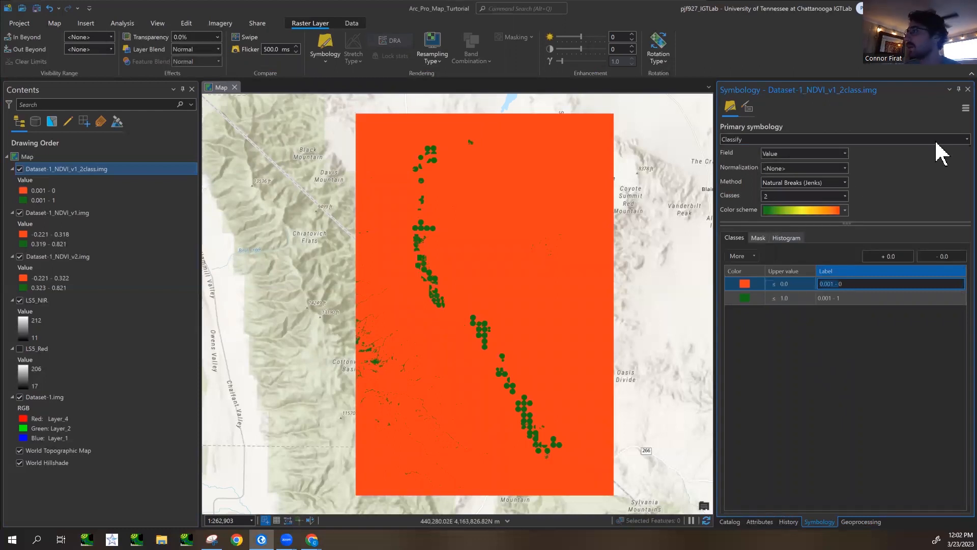
pyautogui.click(956, 142)
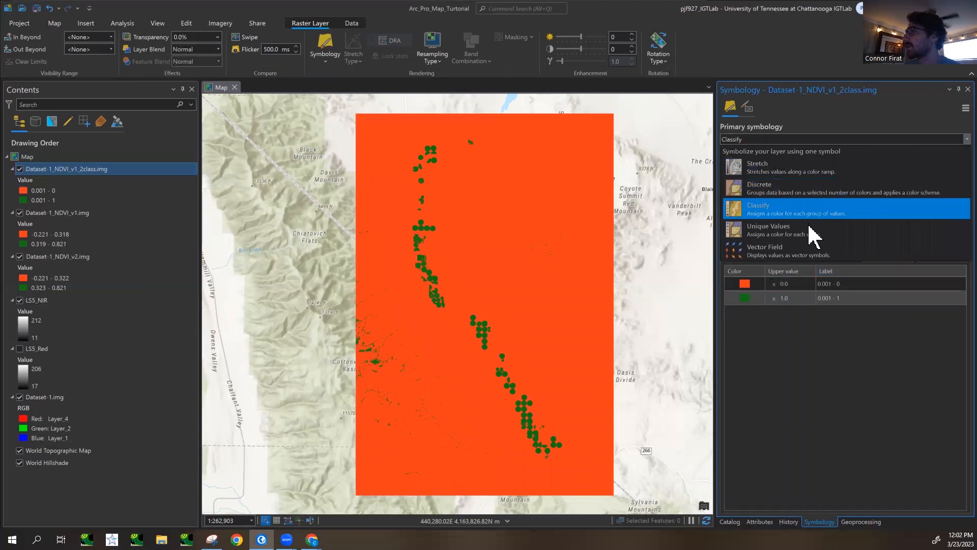
pyautogui.click(818, 237)
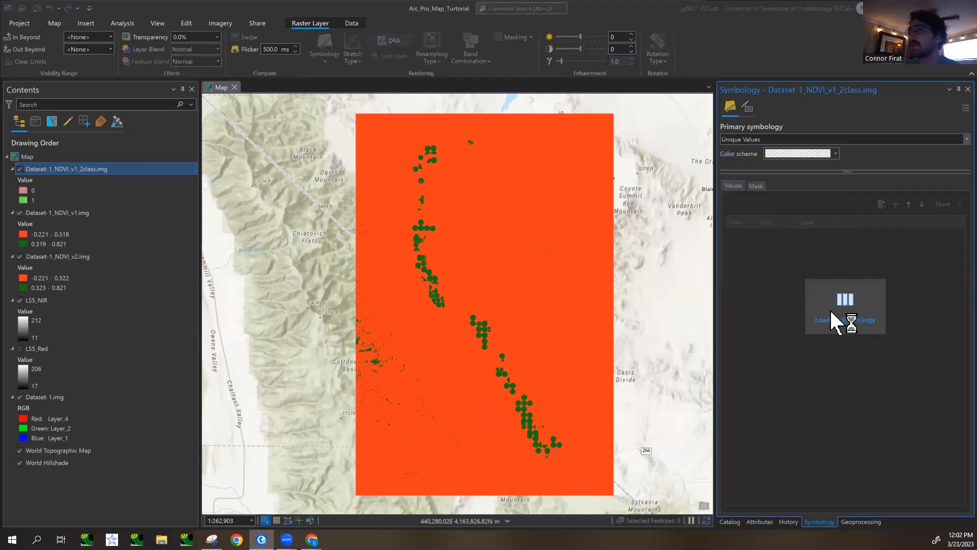
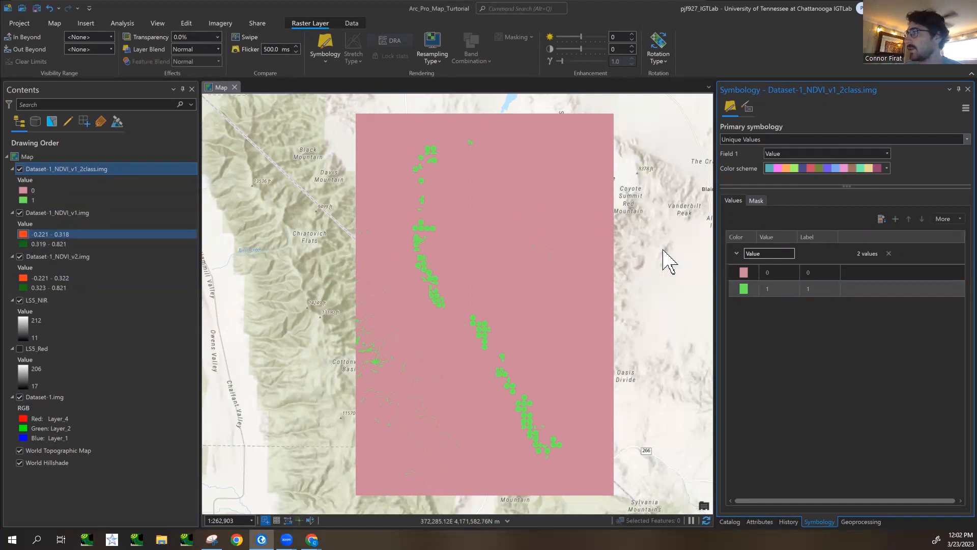
# - Copy the RGB hex code of the lower class color in Dataset-1_NDVI_v1.img without changing the color
pyautogui.click(37, 235)
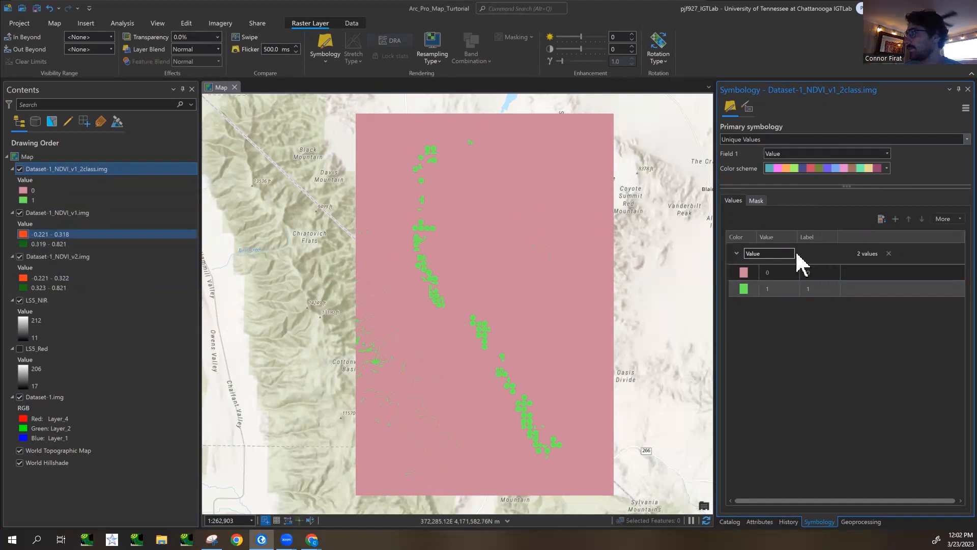
pyautogui.click(24, 235)
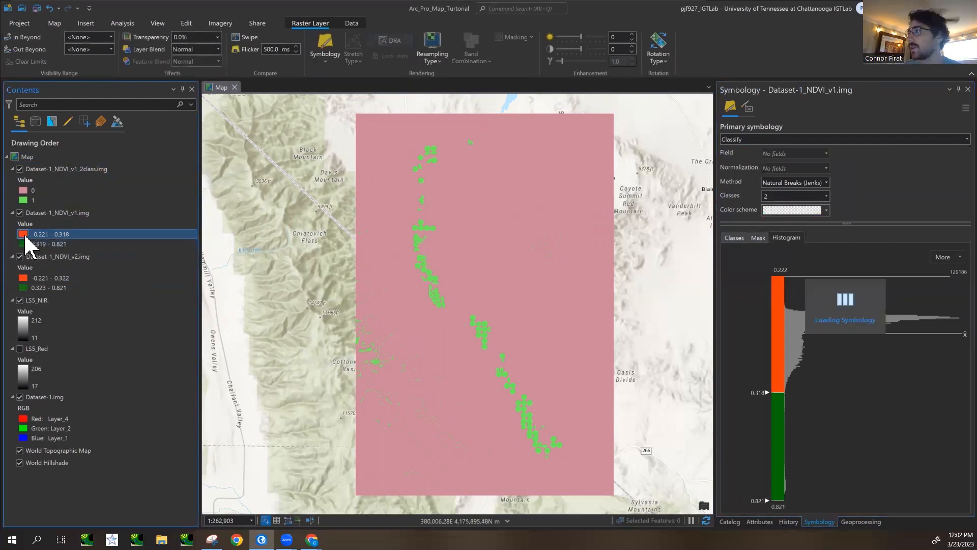
pyautogui.rightClick(24, 235)
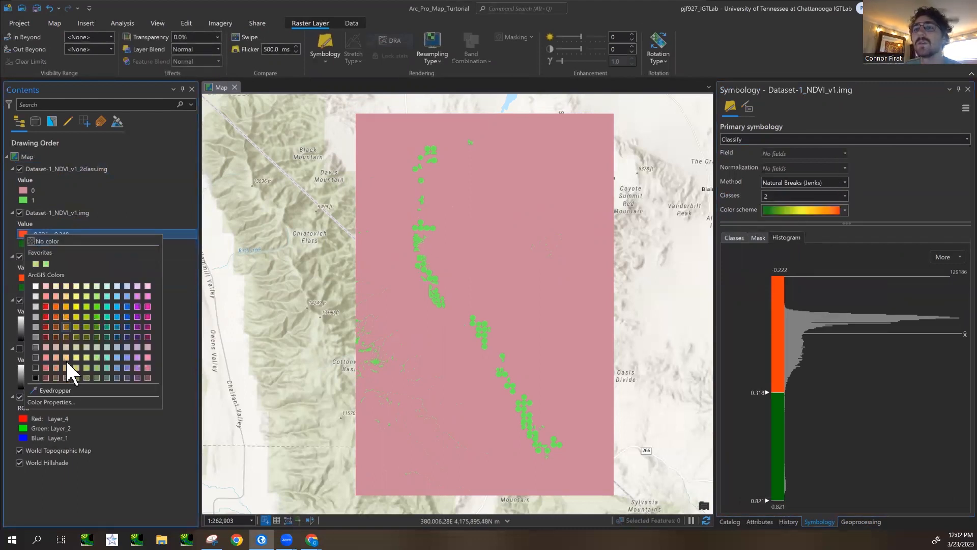
pyautogui.click(72, 402)
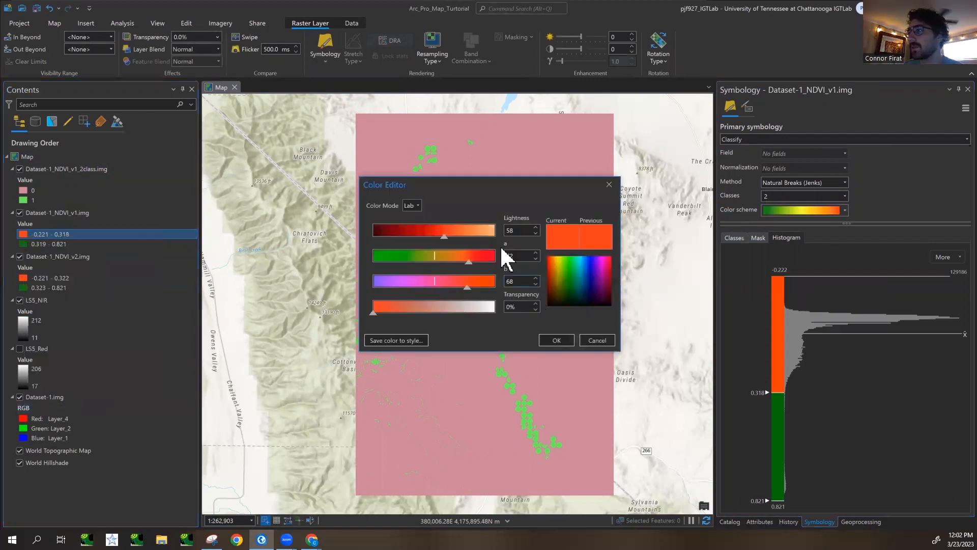
pyautogui.click(416, 205)
pyautogui.click(407, 249)
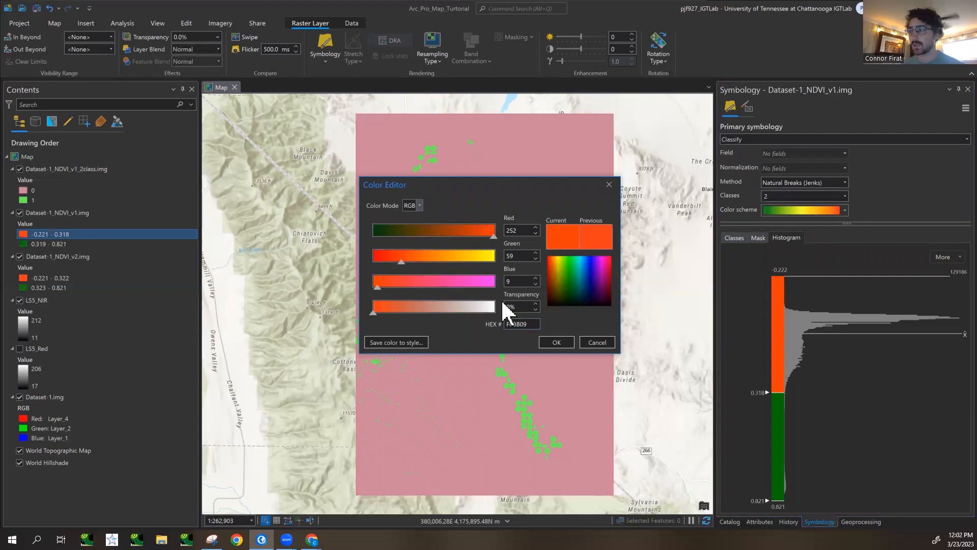
pyautogui.moveTo(536, 325); pyautogui.dragTo(503, 325)
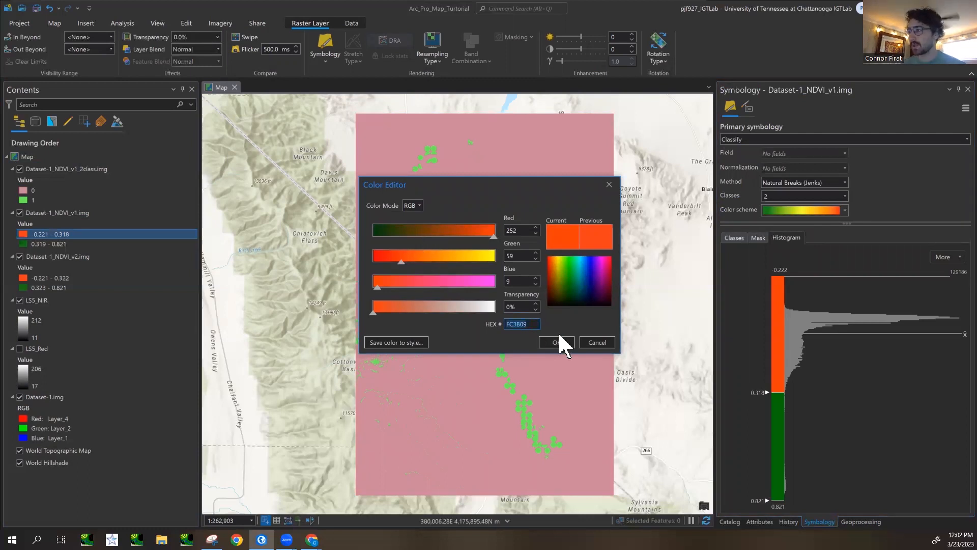
pyautogui.click(597, 345)
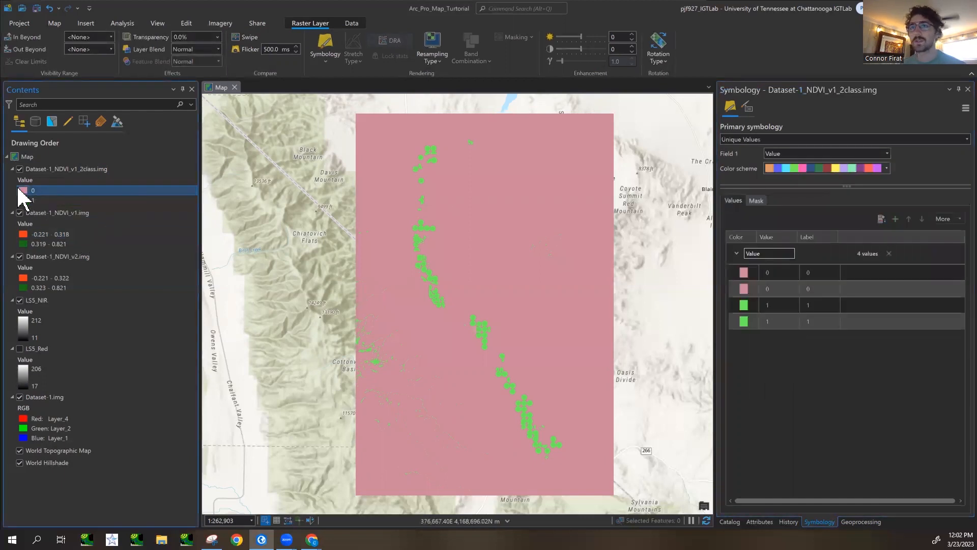
# - Set the color of class 0 in Dataset-1_NDVI_v1_2class.img to hex FC3B09
pyautogui.click(22, 191)
pyautogui.click(94, 357)
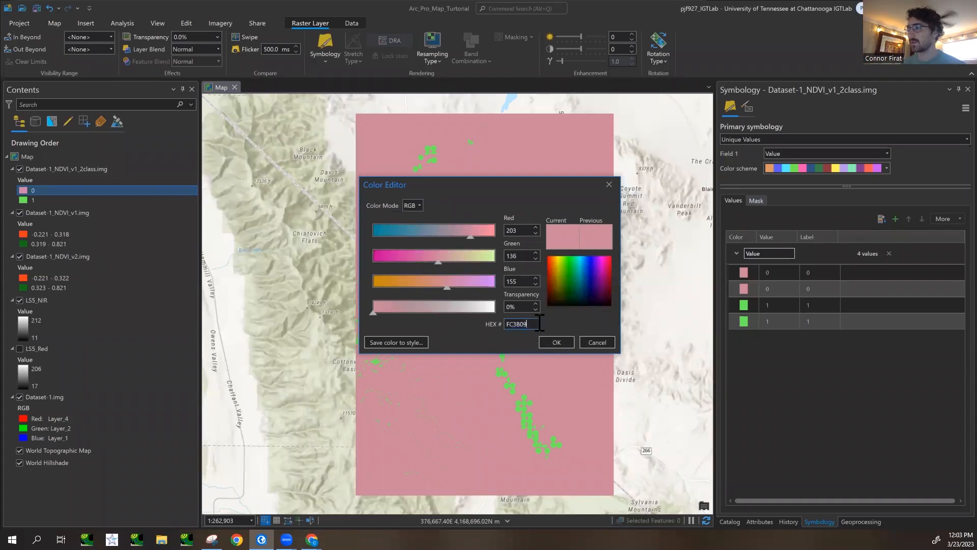
pyautogui.click(556, 342)
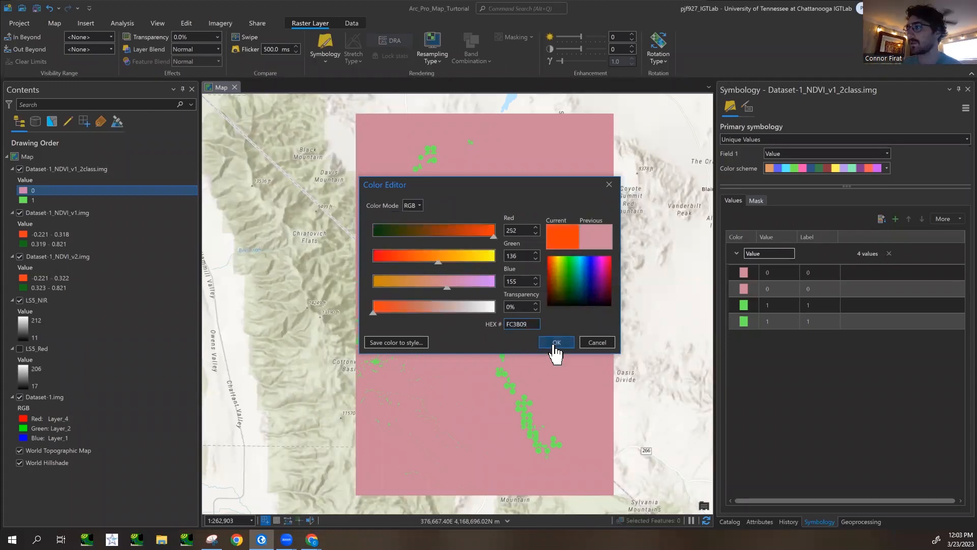
# - Copy the RGB hex code of the upper, green class color in Dataset-1_NDVI_v1.img
pyautogui.click(31, 225)
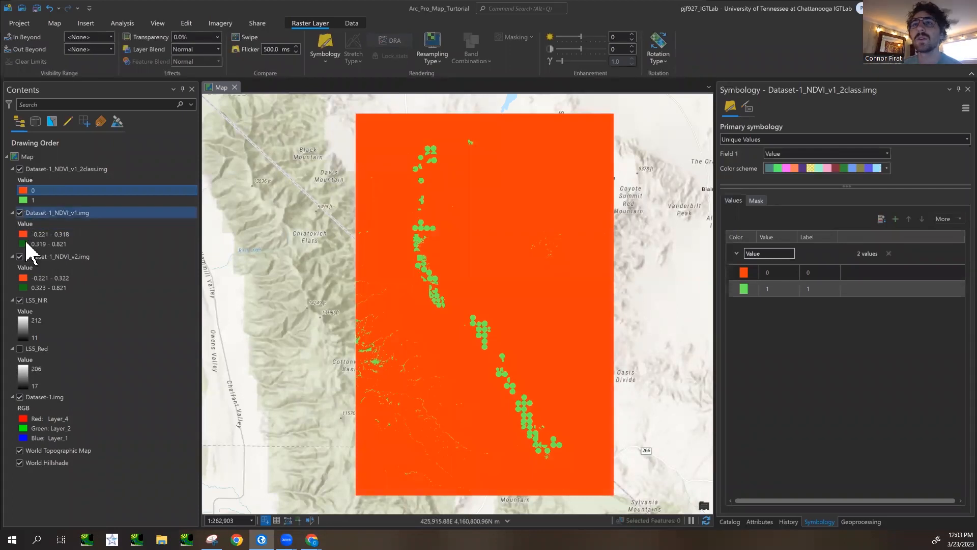
pyautogui.click(25, 244)
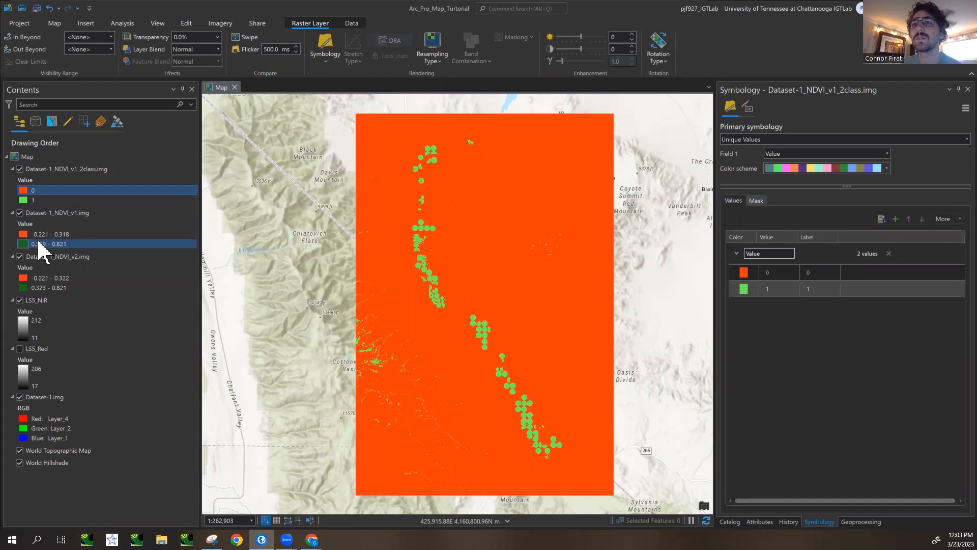
pyautogui.click(23, 244)
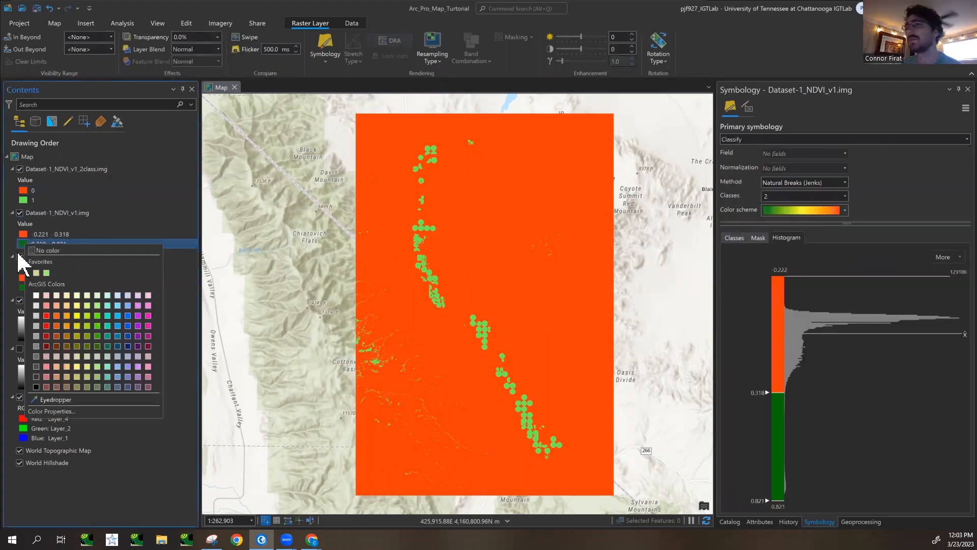
pyautogui.click(66, 411)
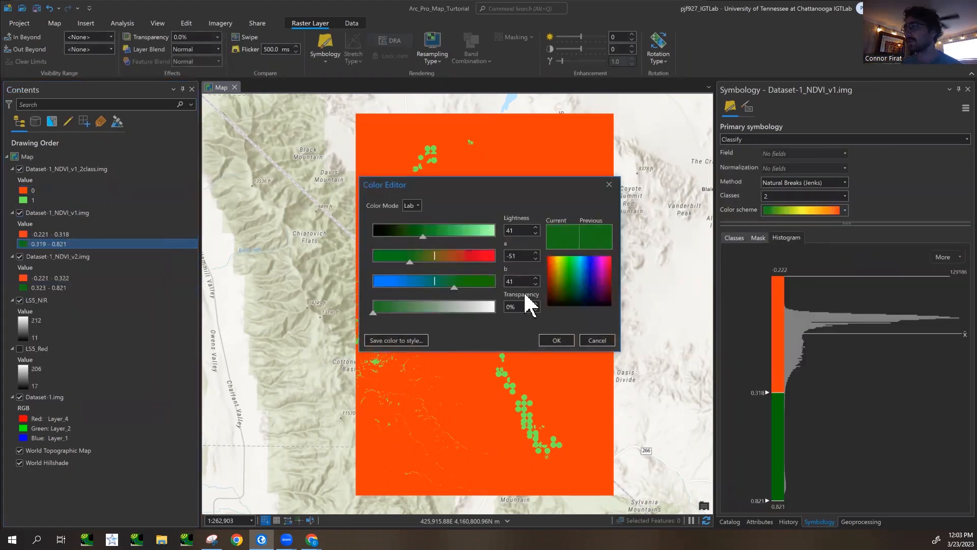
pyautogui.click(416, 205)
pyautogui.click(407, 247)
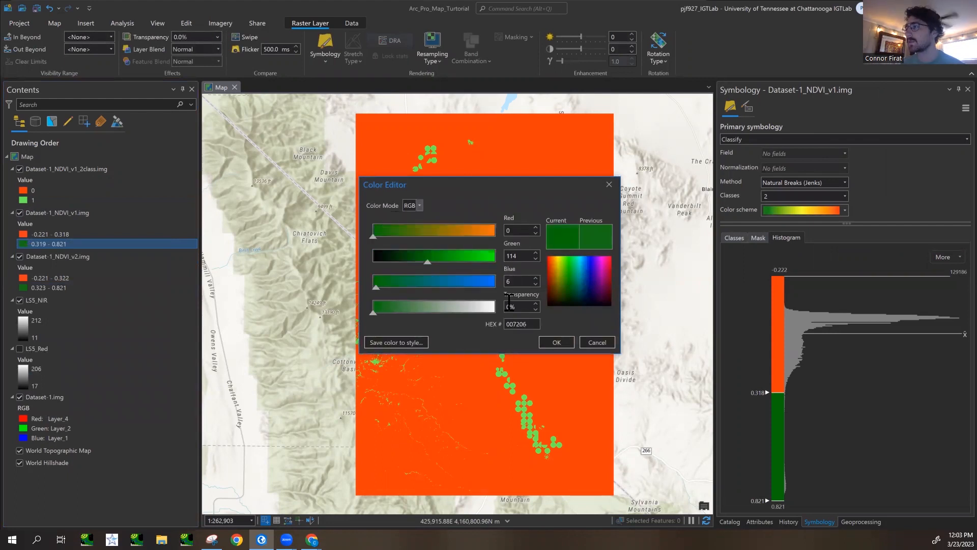
pyautogui.click(566, 344)
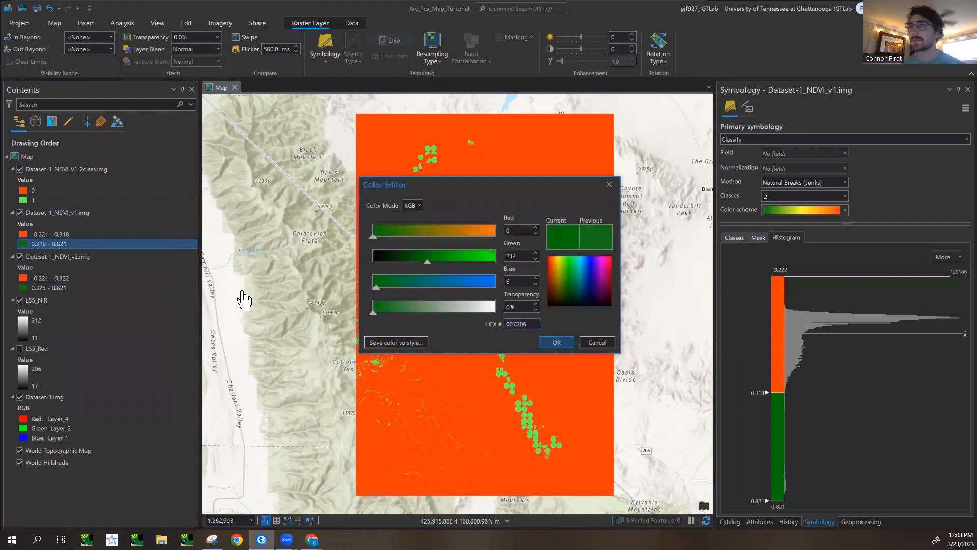
# - Set the color of class 1 in Dataset-1_NDVI_v1_2class.img to hex 007206 and toggle the layer to compare it with Dataset-1_NDVI_v1.img
pyautogui.click(35, 200)
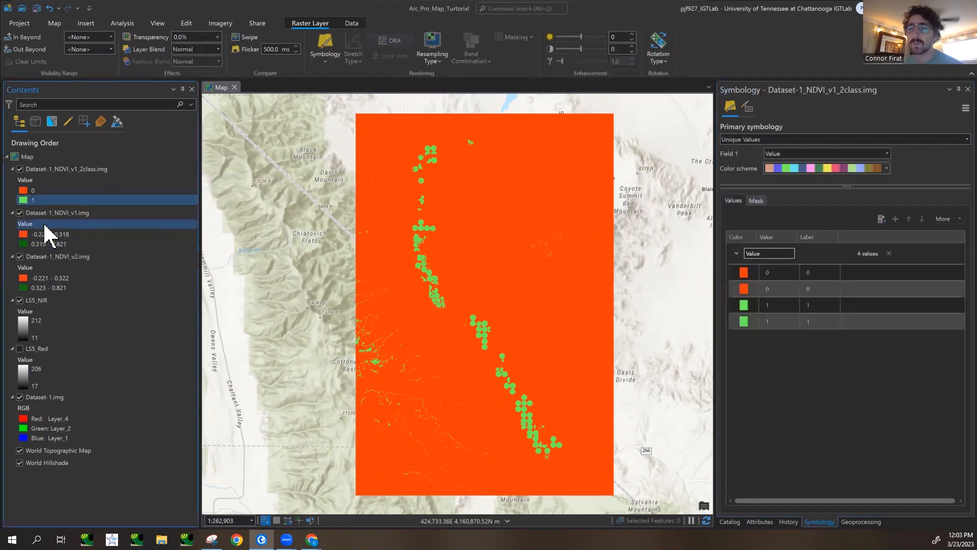
pyautogui.click(23, 199)
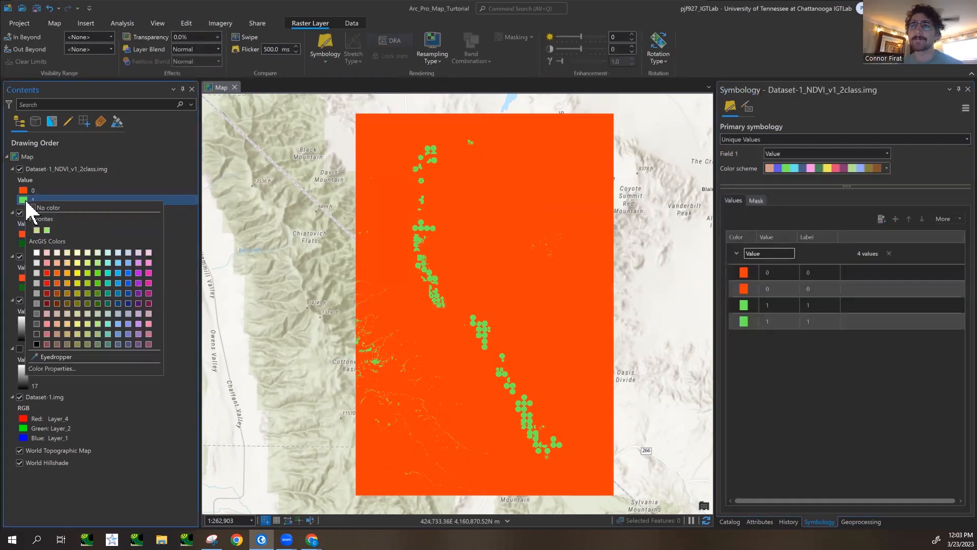
pyautogui.click(97, 368)
pyautogui.hotkey('ctrl', 'v')
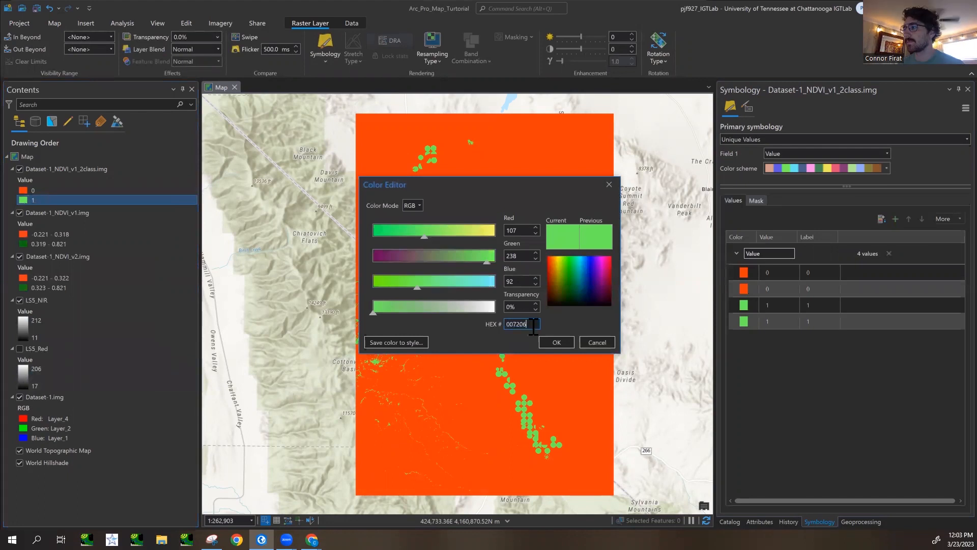
pyautogui.click(552, 340)
pyautogui.click(26, 170)
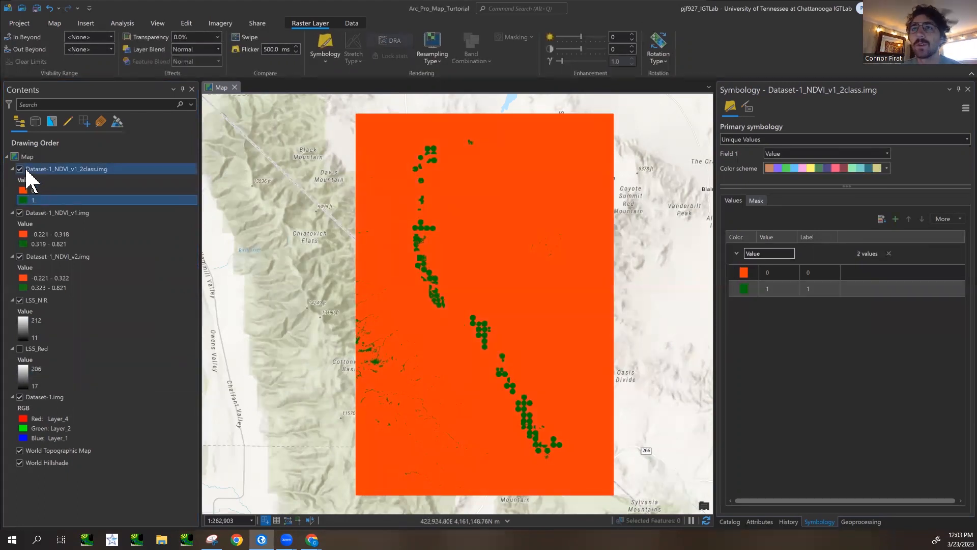
pyautogui.click(19, 169)
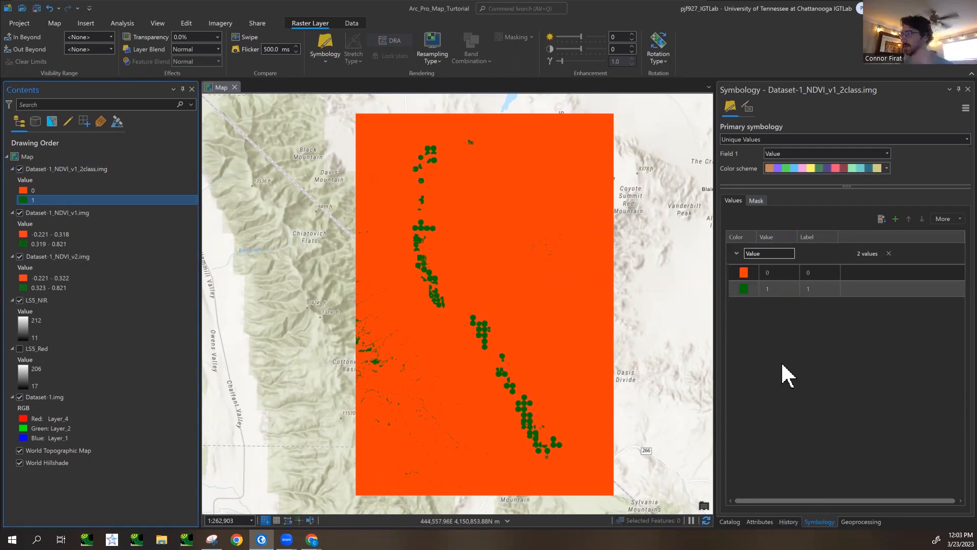
# - Return to the Raster Calculator tool, review its Con expression and open the tool's online help page
pyautogui.click(860, 522)
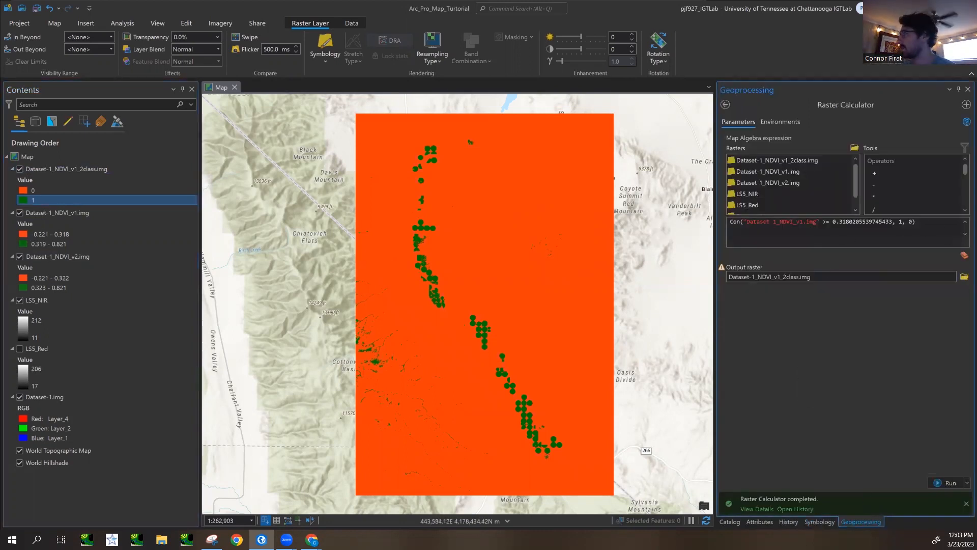
pyautogui.click(733, 222)
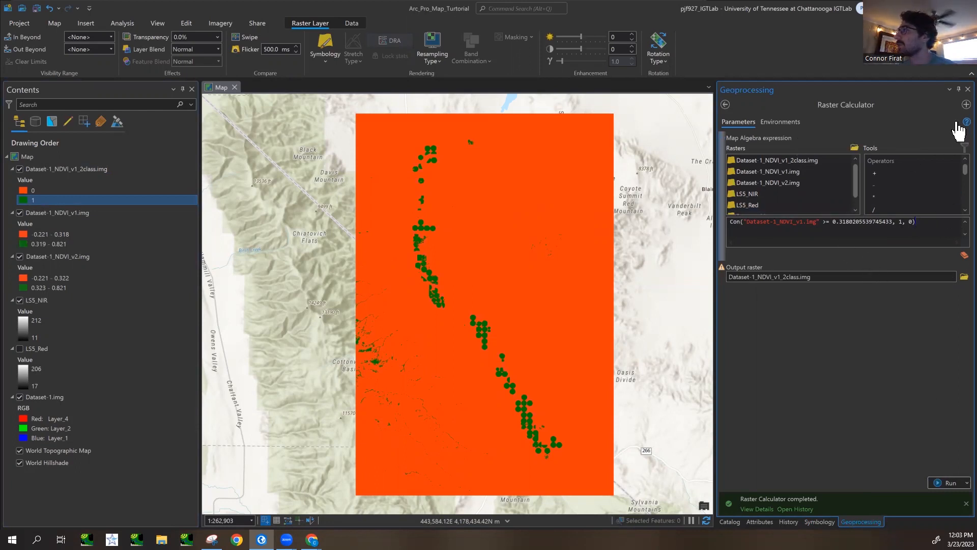
pyautogui.moveTo(957, 126)
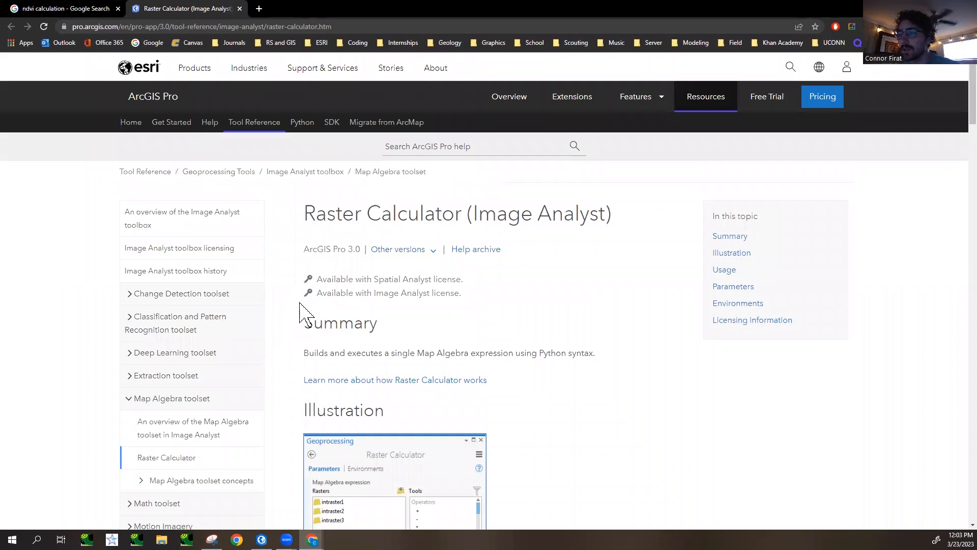
# - Read through the Raster Calculator help page, examining the usage notes on operators, Con syntax and operator precedence
pyautogui.scroll(-4, 301, 313)
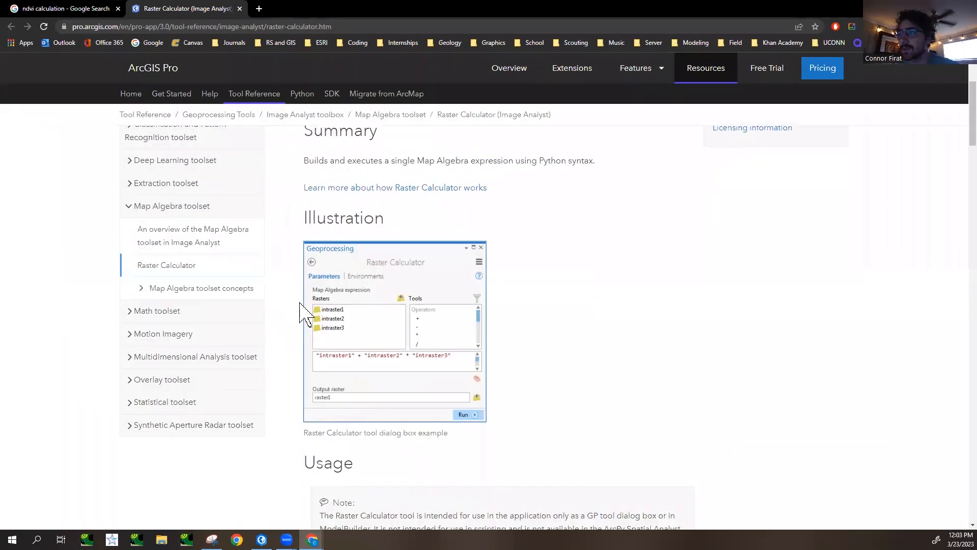
pyautogui.scroll(4, 300, 313)
pyautogui.scroll(-12, 301, 314)
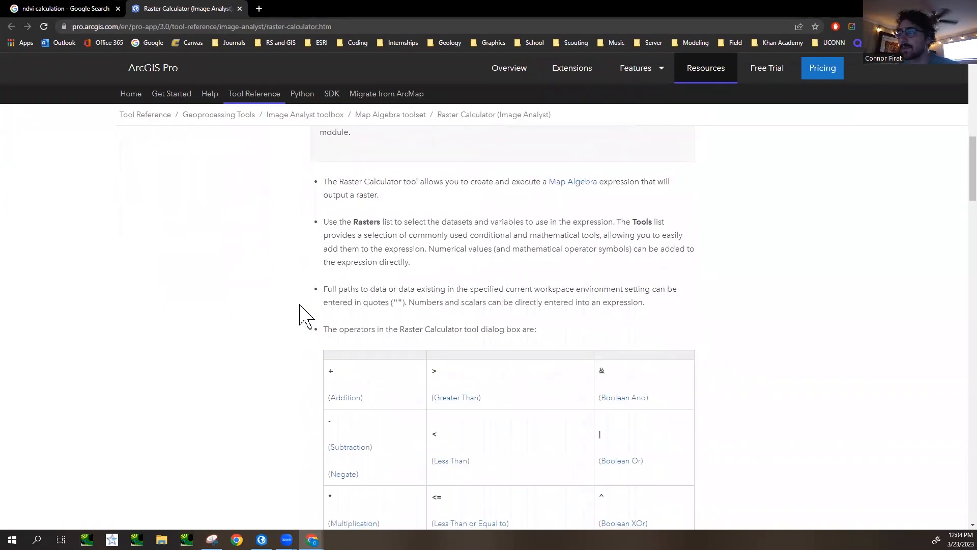
pyautogui.scroll(-7, 300, 314)
pyautogui.scroll(5, 301, 313)
pyautogui.scroll(-15, 301, 313)
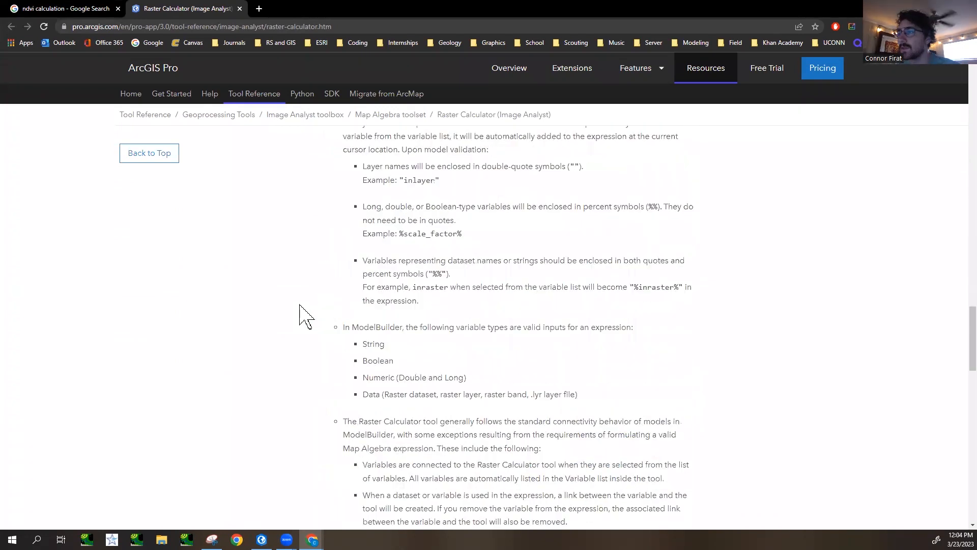
pyautogui.scroll(15, 301, 305)
pyautogui.scroll(-8, 301, 309)
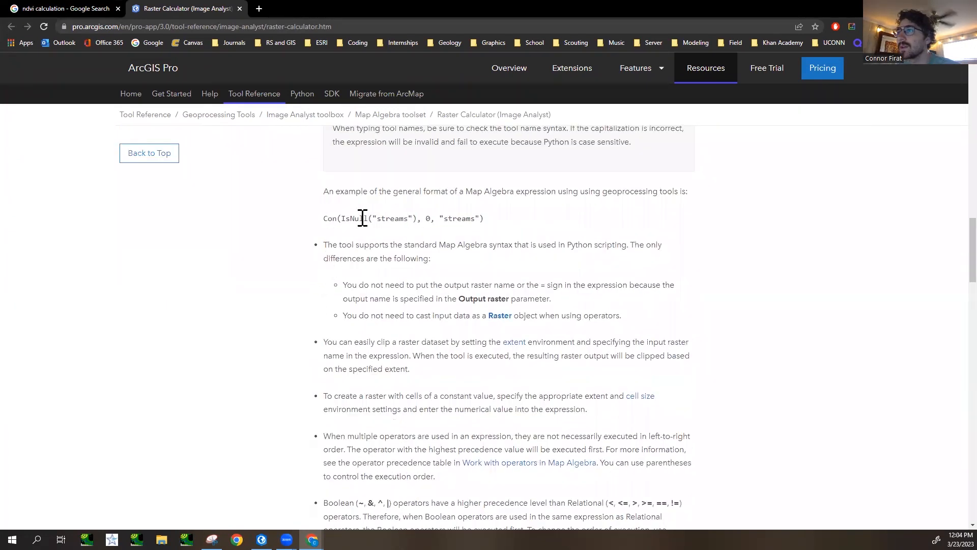
pyautogui.scroll(-5, 476, 242)
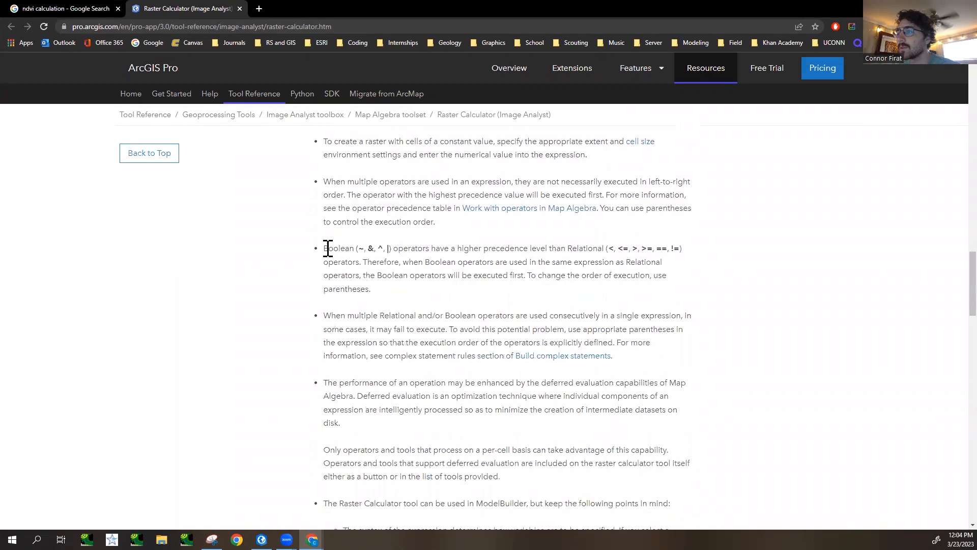
pyautogui.scroll(-20, 328, 249)
pyautogui.scroll(-5, 317, 307)
pyautogui.scroll(20, 318, 307)
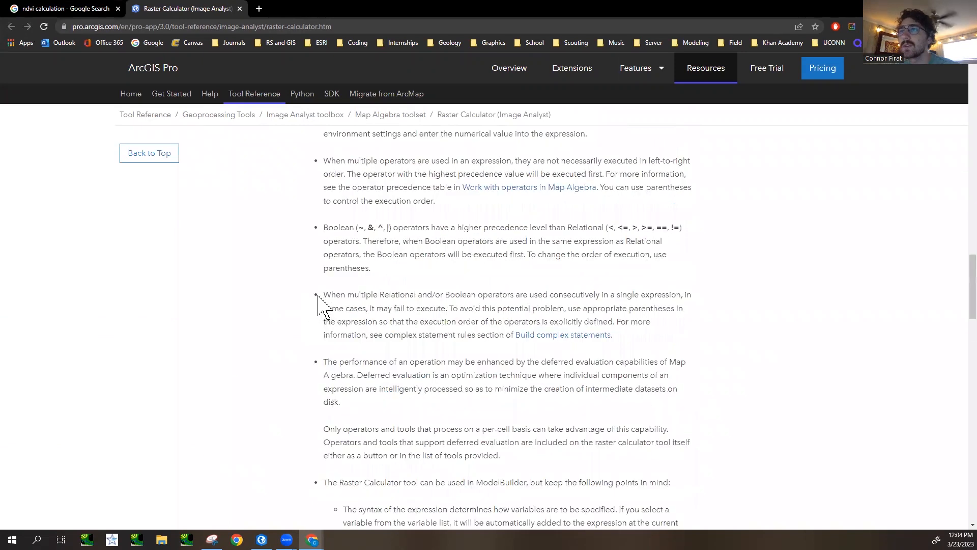
pyautogui.scroll(20, 314, 293)
pyautogui.scroll(-1, 312, 291)
pyautogui.scroll(-3, 168, 301)
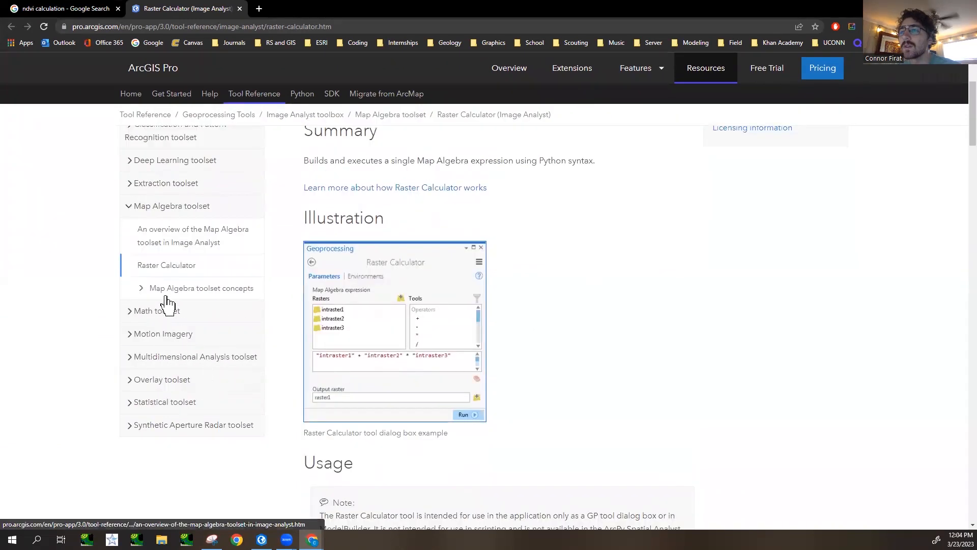
# - Open the Build expressions in Raster Calculator topic under Map Algebra toolset concepts and examine the tool dialog box expression examples
pyautogui.click(167, 296)
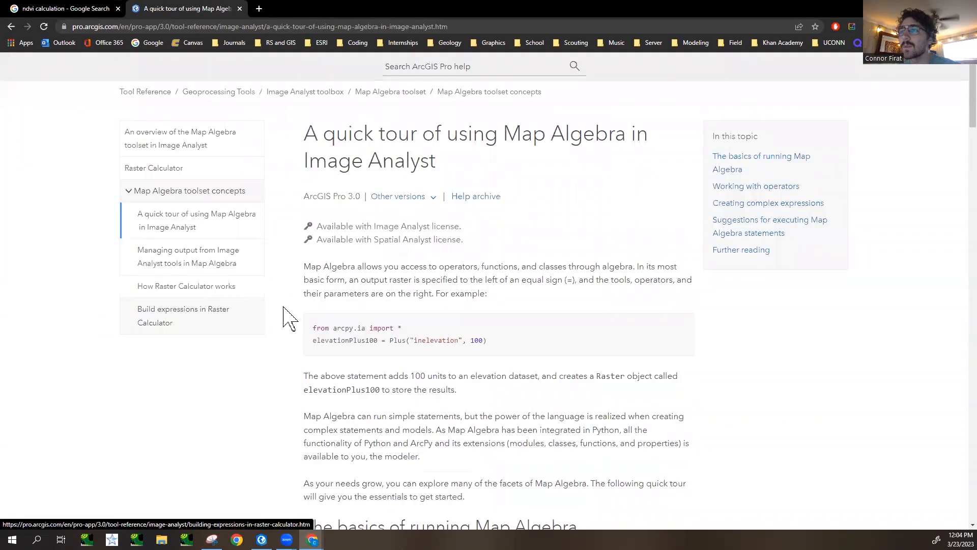
pyautogui.scroll(-1, 284, 316)
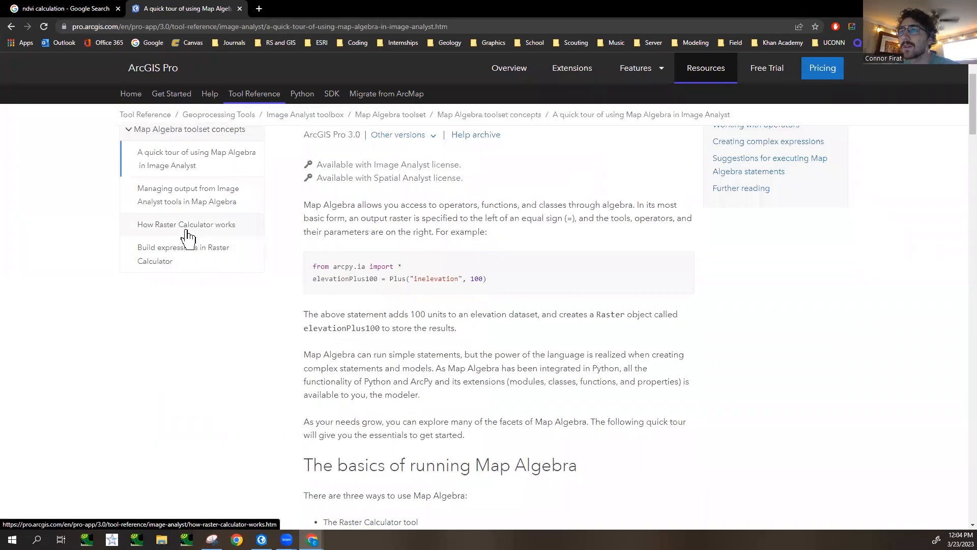
pyautogui.click(191, 264)
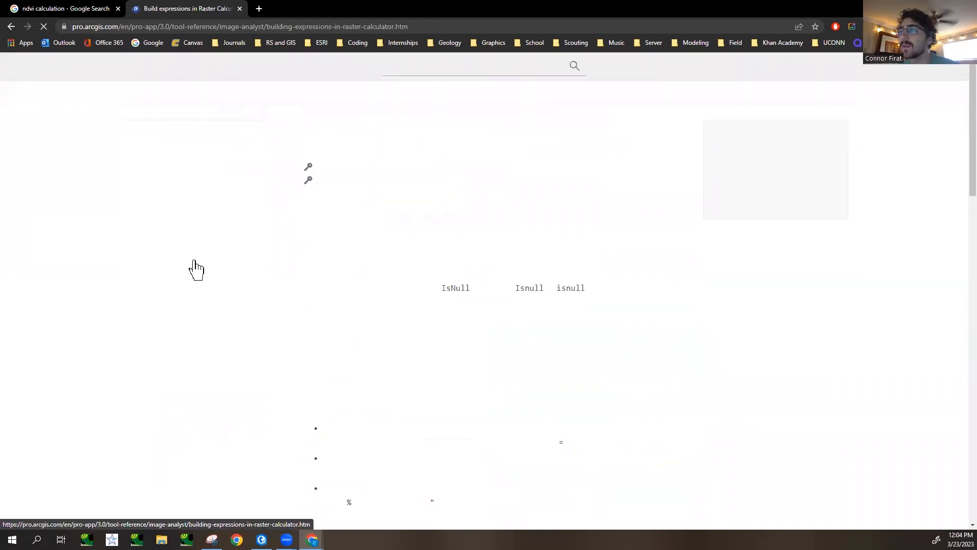
pyautogui.scroll(-6, 306, 330)
pyautogui.scroll(-1, 305, 328)
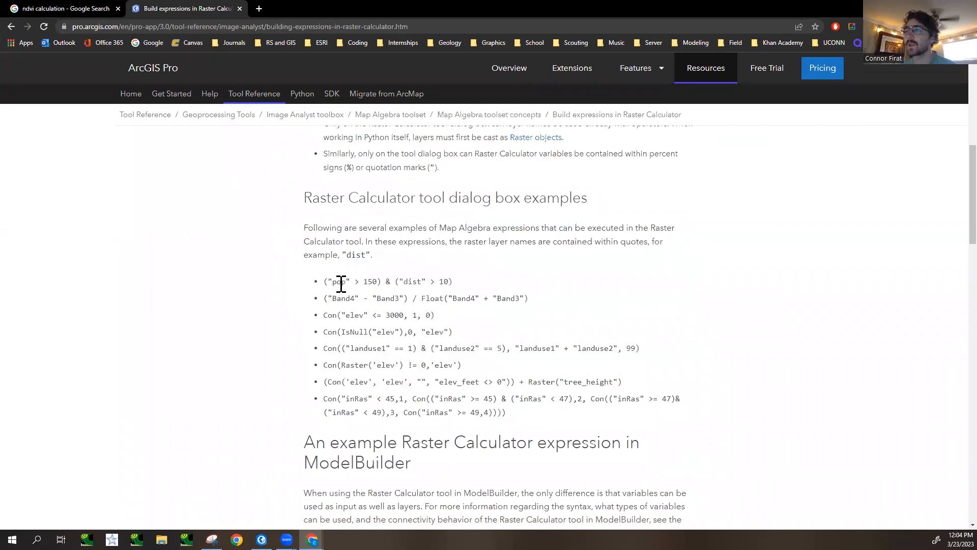
pyautogui.moveTo(327, 281); pyautogui.dragTo(465, 280)
pyautogui.click(479, 326)
pyautogui.scroll(-2, 414, 395)
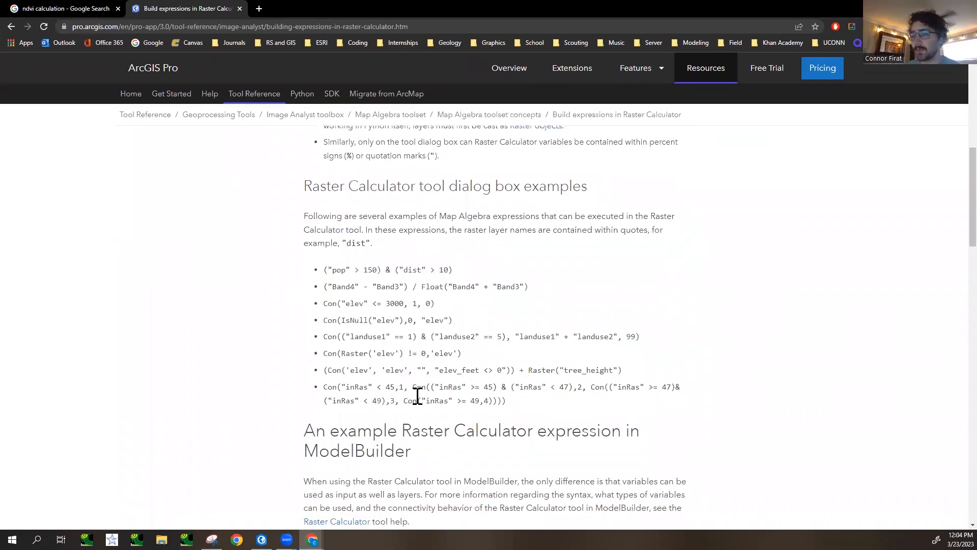
# - Search Google in a new browser tab for "conditional statments raster calculator"
pyautogui.scroll(1, 417, 396)
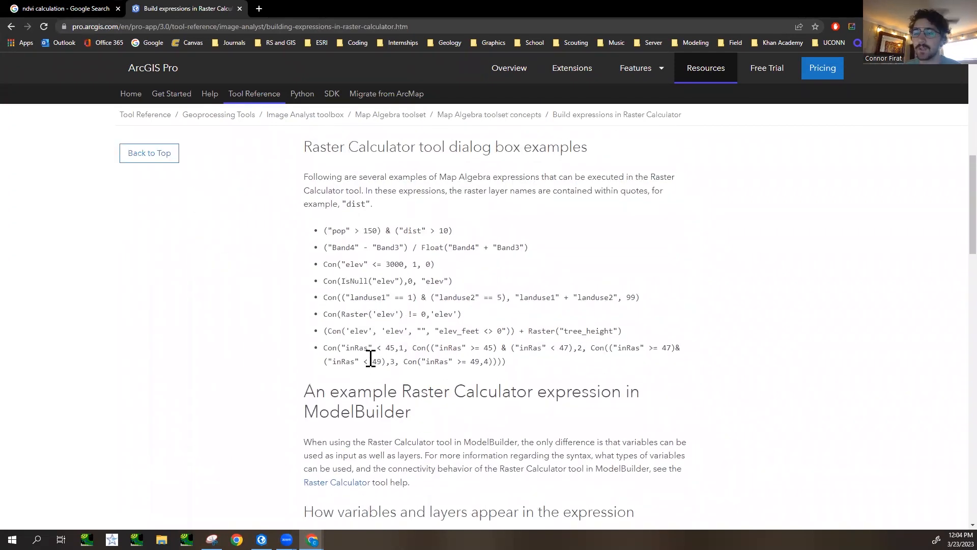
pyautogui.click(259, 9)
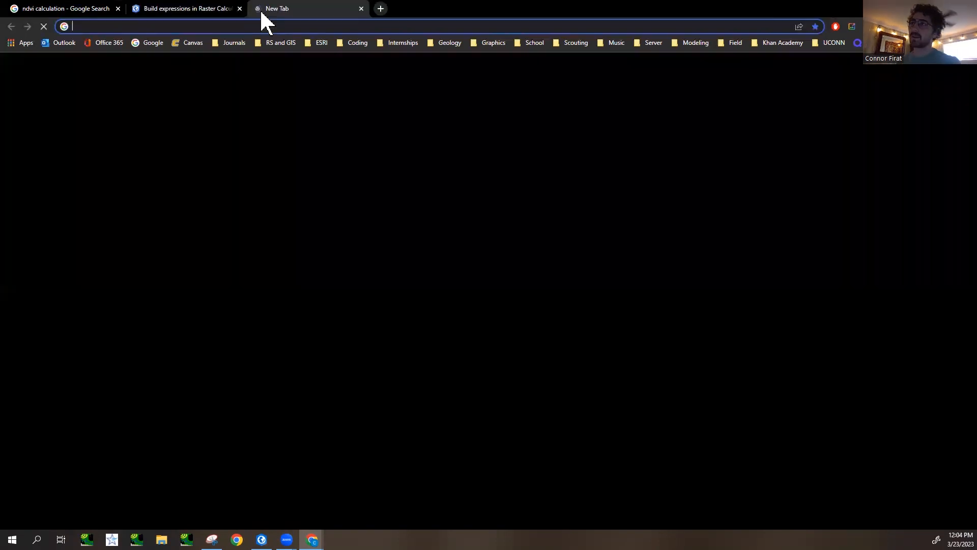
pyautogui.click(310, 26)
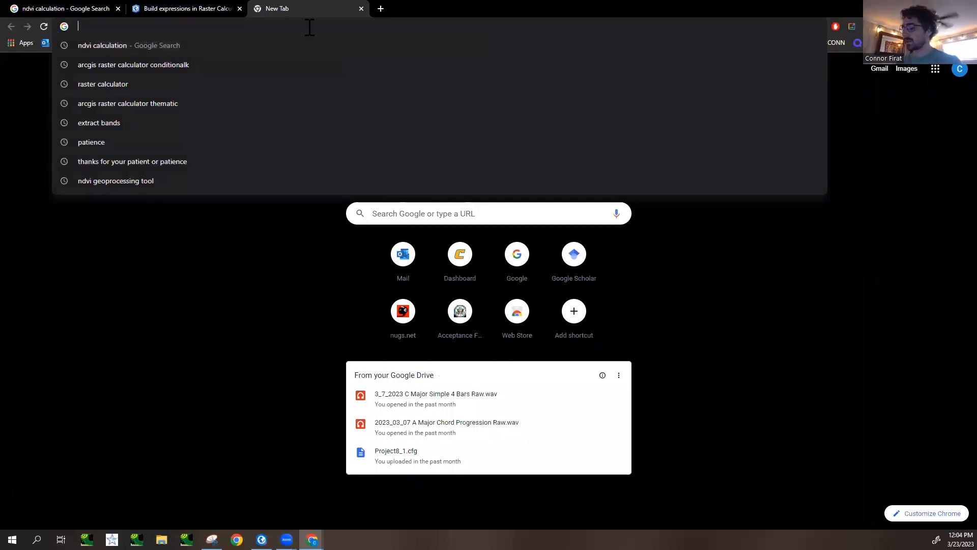
pyautogui.write('conditio')
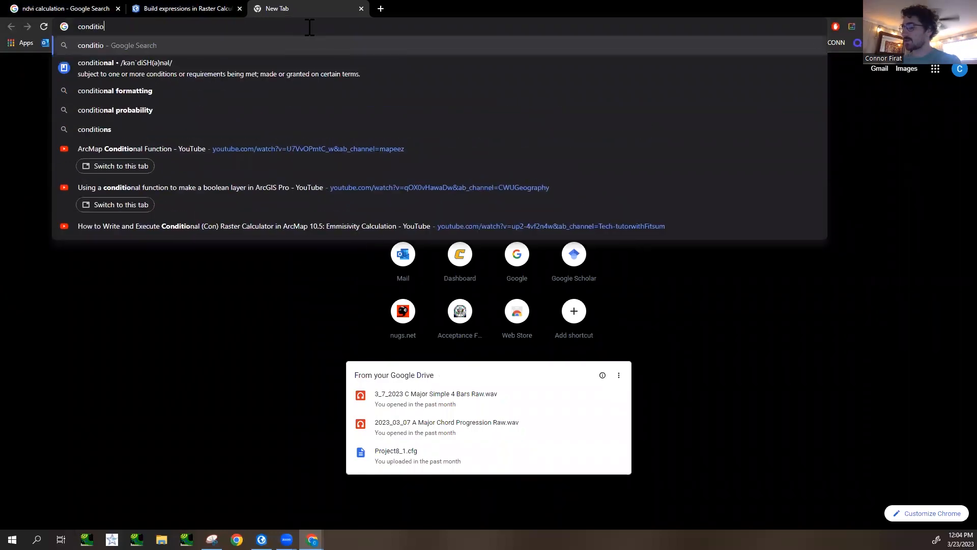
pyautogui.write('nal statment')
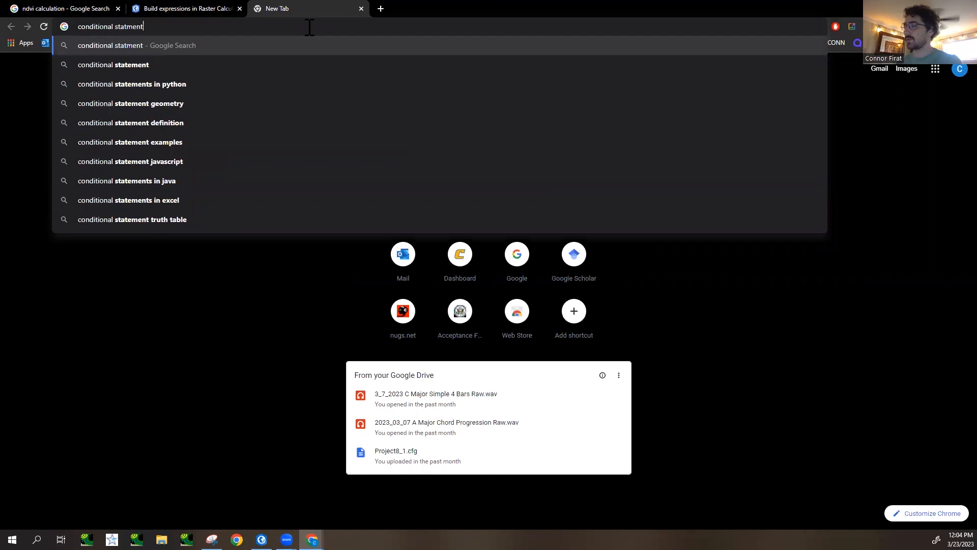
pyautogui.write('s raste')
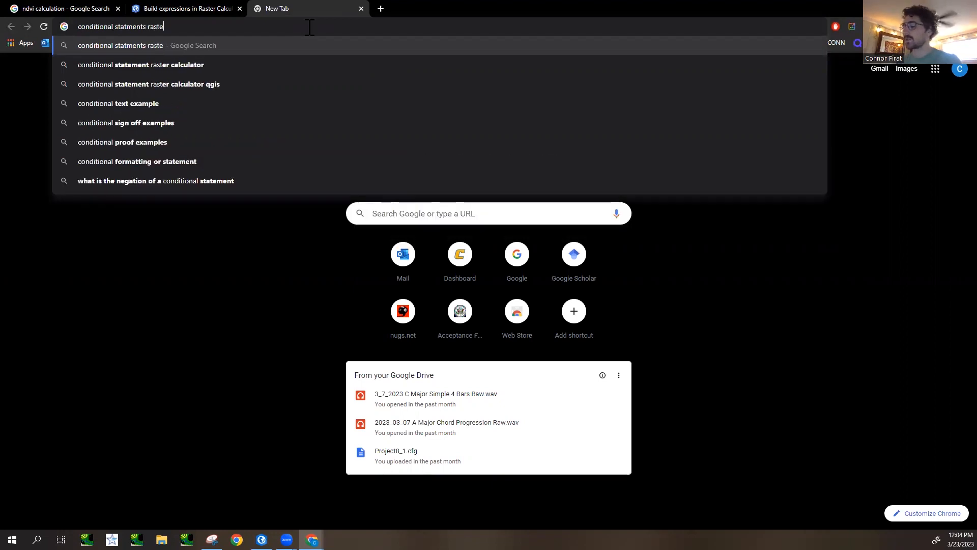
pyautogui.write('r calculator')
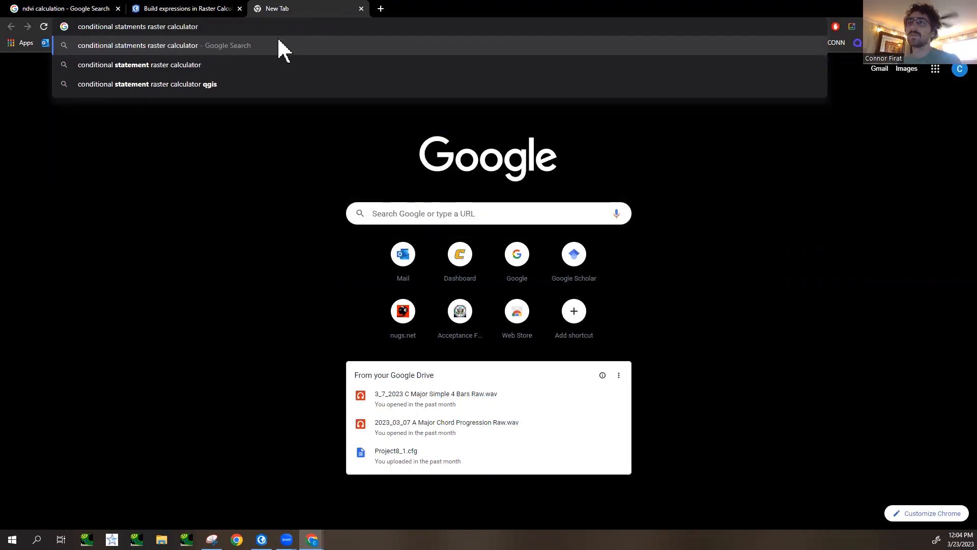
pyautogui.press('Return')
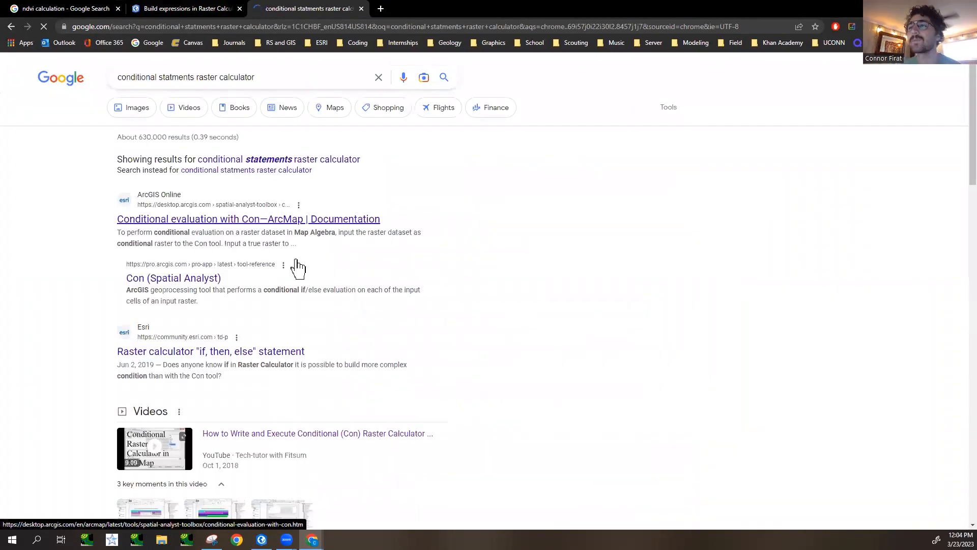
# - Switch to the corrected spelling of the search and refine it to "conditional statements raster calculator arcgis"
pyautogui.scroll(-6, 244, 270)
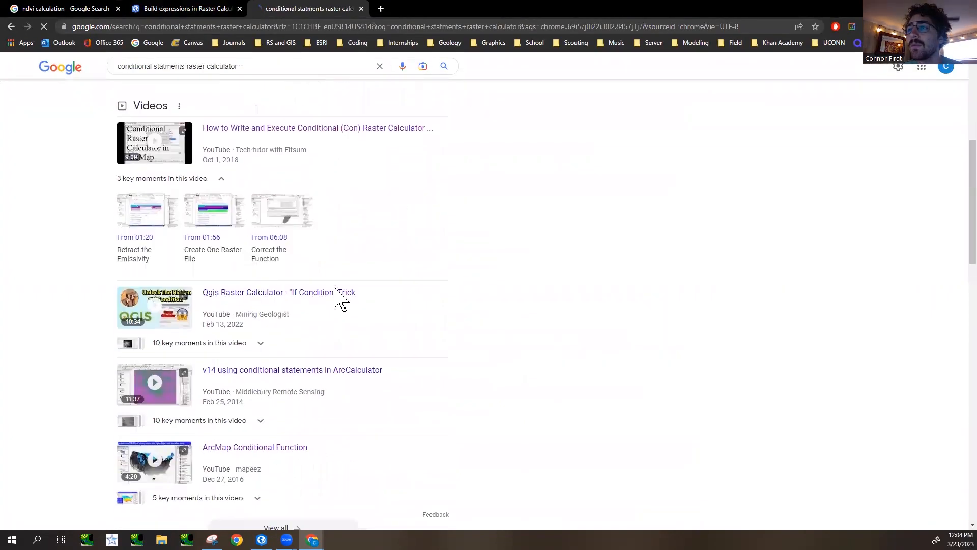
pyautogui.click(310, 161)
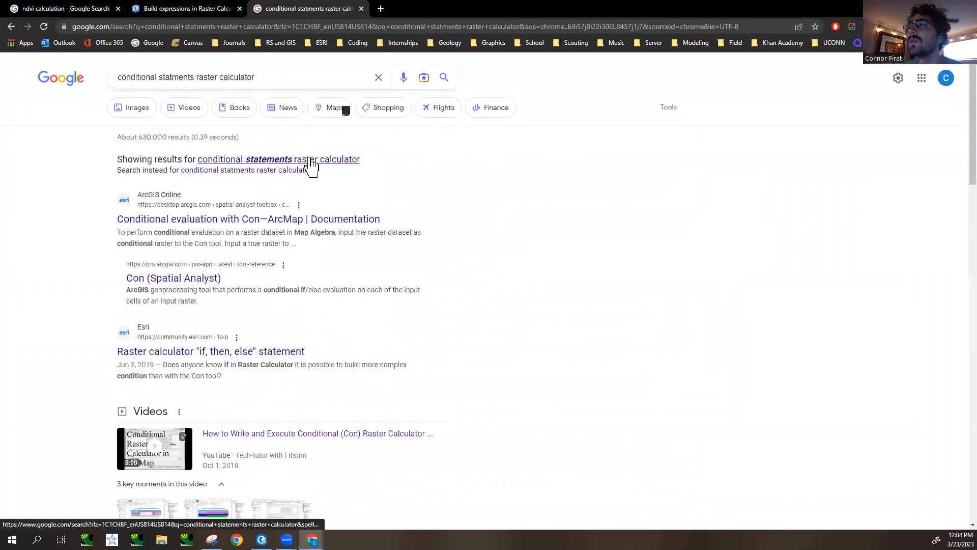
pyautogui.click(281, 78)
pyautogui.write('a')
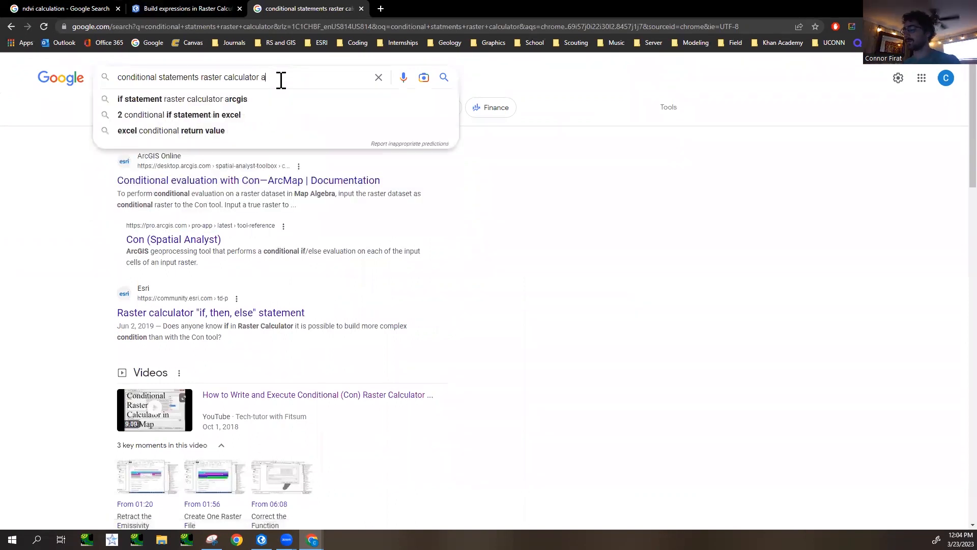
pyautogui.write('rcgis')
pyautogui.press('Return')
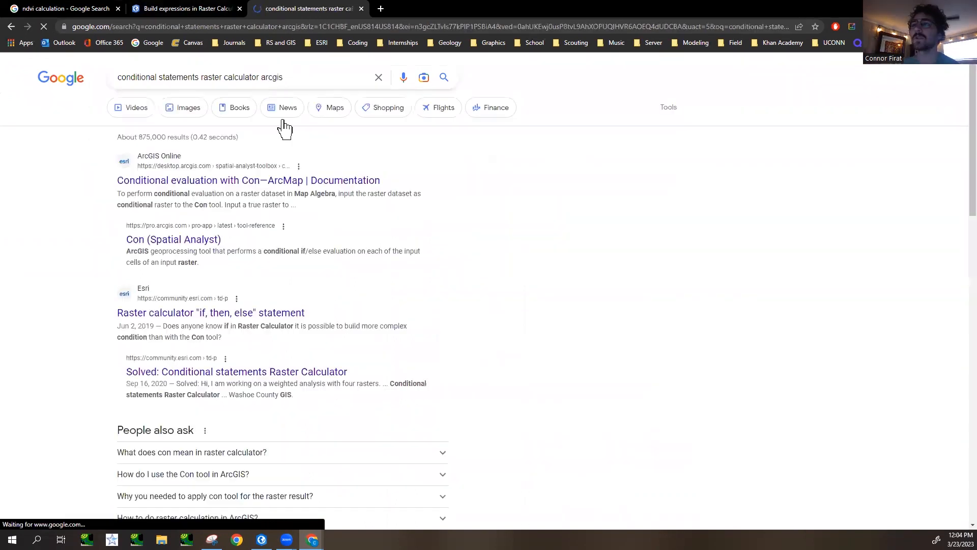
# - Restrict the search to videos and look through the tutorials on conditional statements and the Raster Calculator
pyautogui.click(141, 110)
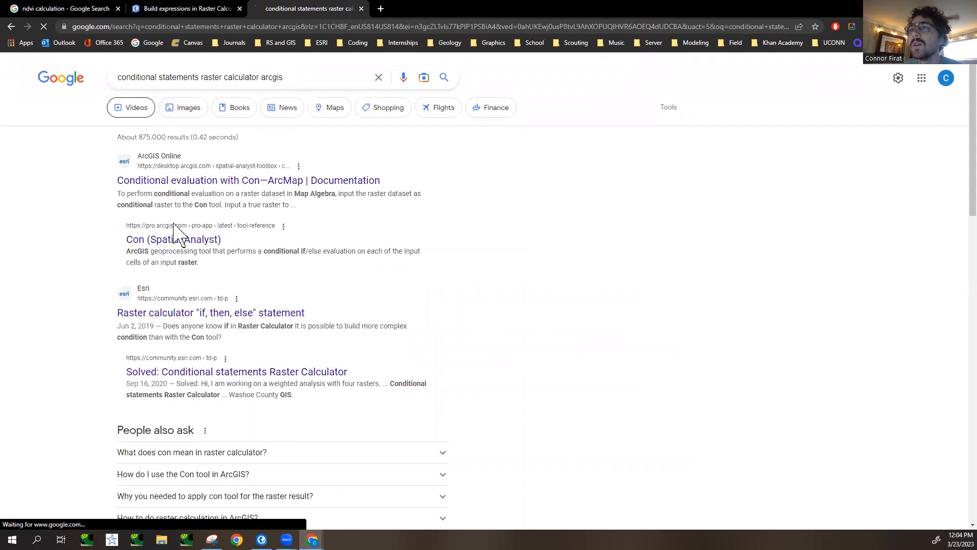
pyautogui.scroll(-2, 202, 321)
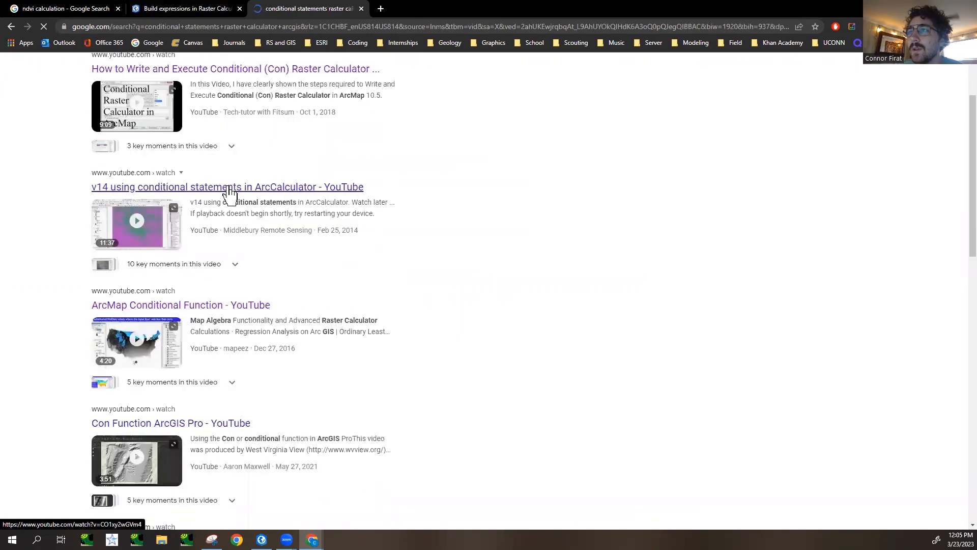
pyautogui.scroll(-2, 232, 254)
pyautogui.scroll(-2, 164, 333)
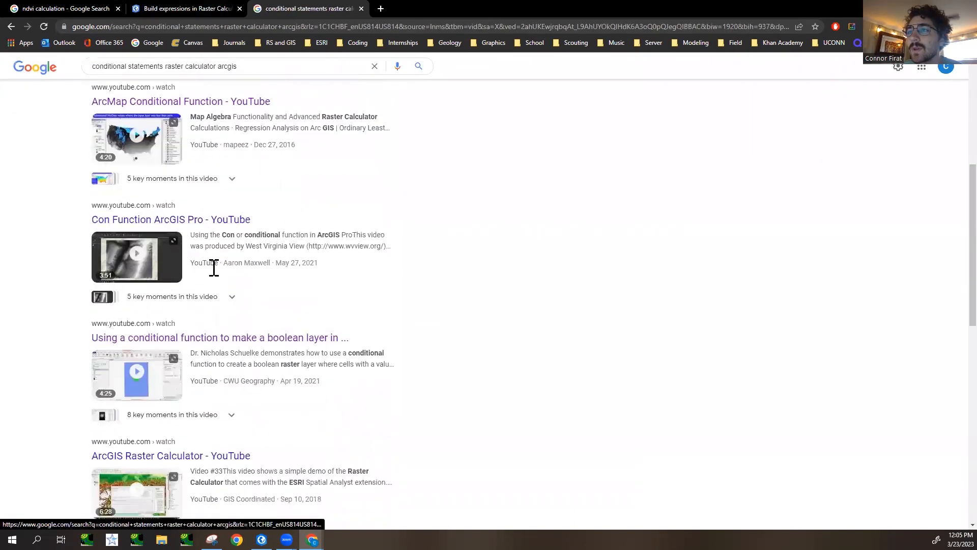
pyautogui.scroll(-2, 160, 252)
pyautogui.scroll(-2, 183, 328)
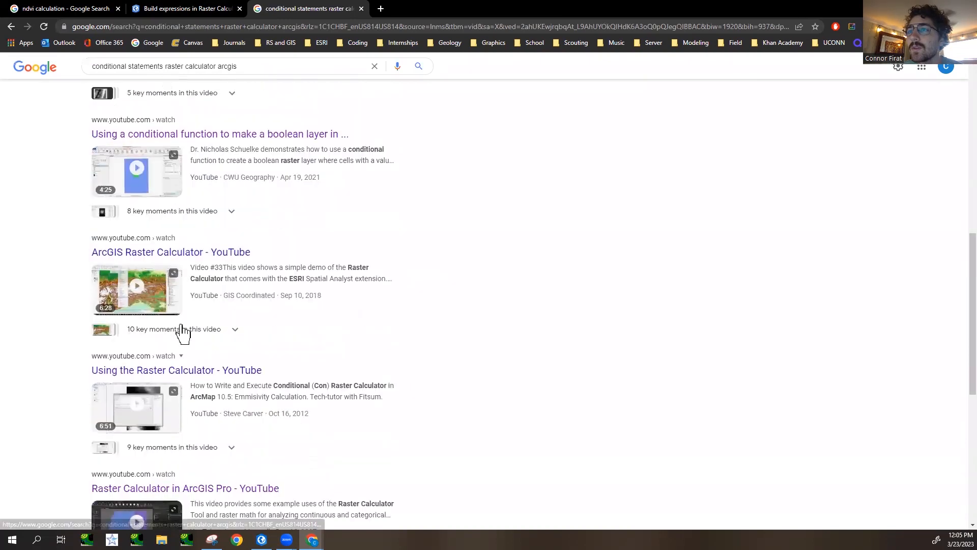
pyautogui.scroll(10, 182, 330)
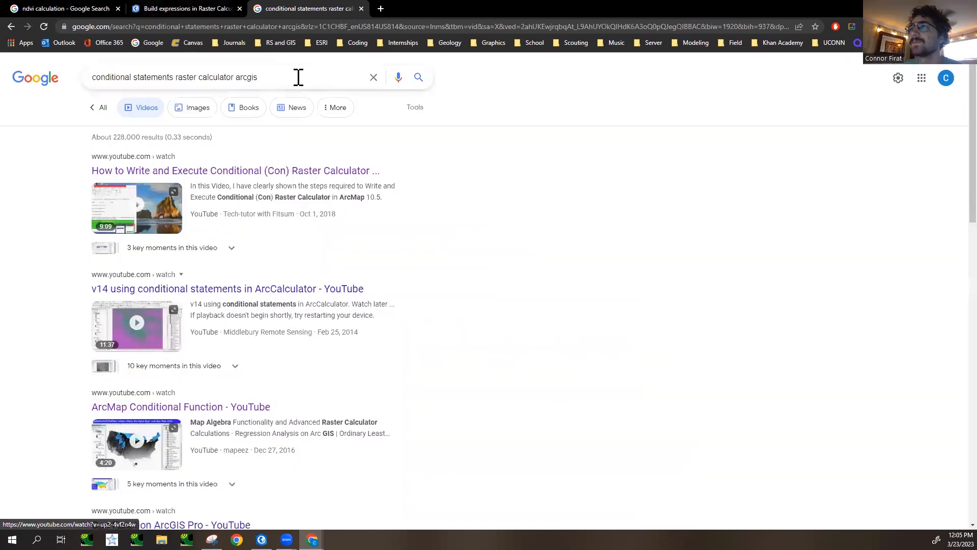
# - Switch back to ArcGIS Pro, examine an earlier Raster Calculator expression in the geoprocessing history and return to the Raster Calculator tool
pyautogui.click(296, 77)
pyautogui.click(166, 9)
pyautogui.click(64, 9)
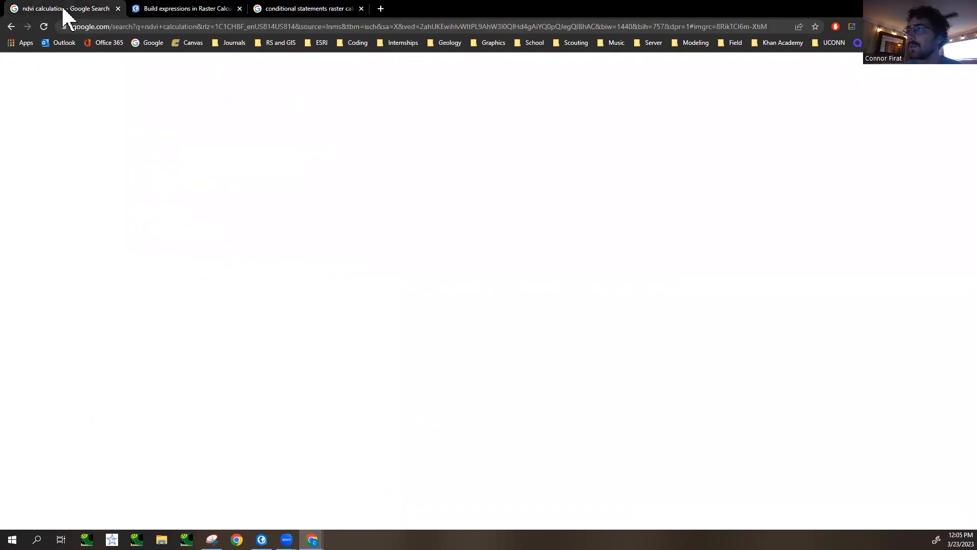
pyautogui.hotkey('ctrl', 'Tab')
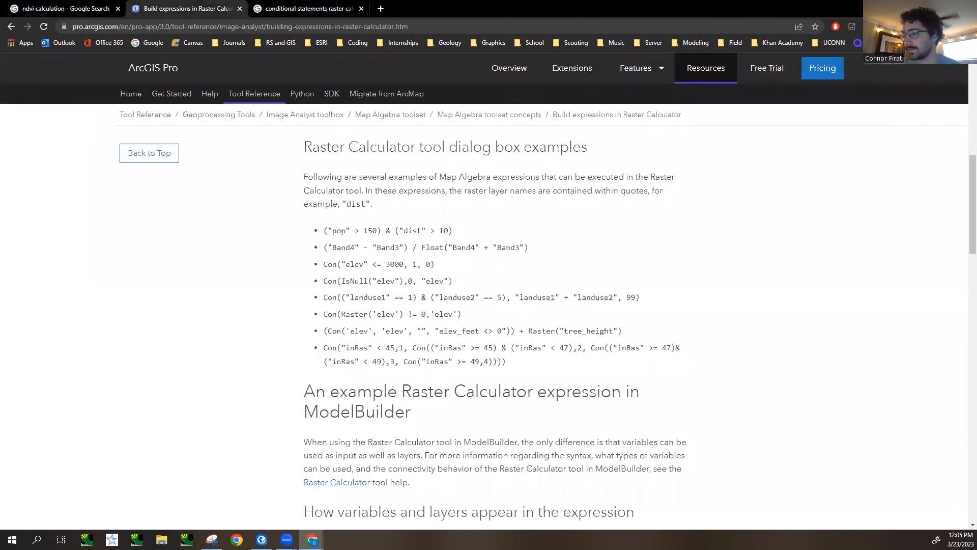
pyautogui.click(262, 539)
pyautogui.click(883, 261)
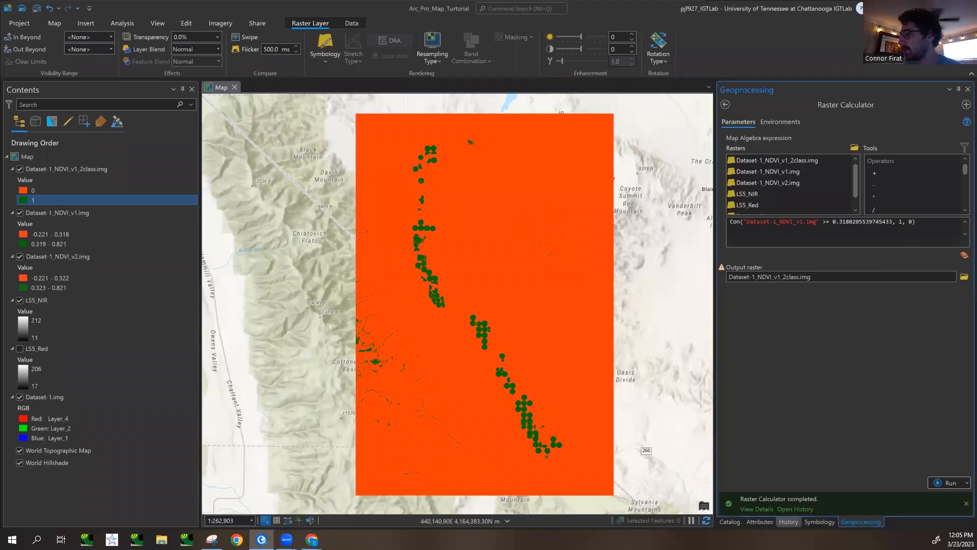
pyautogui.click(799, 509)
pyautogui.moveTo(773, 229)
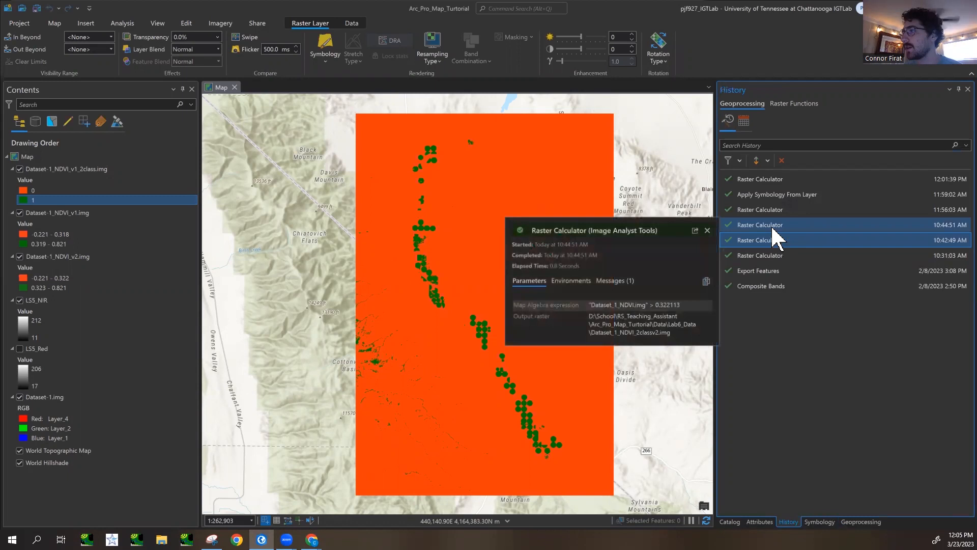
pyautogui.click(863, 522)
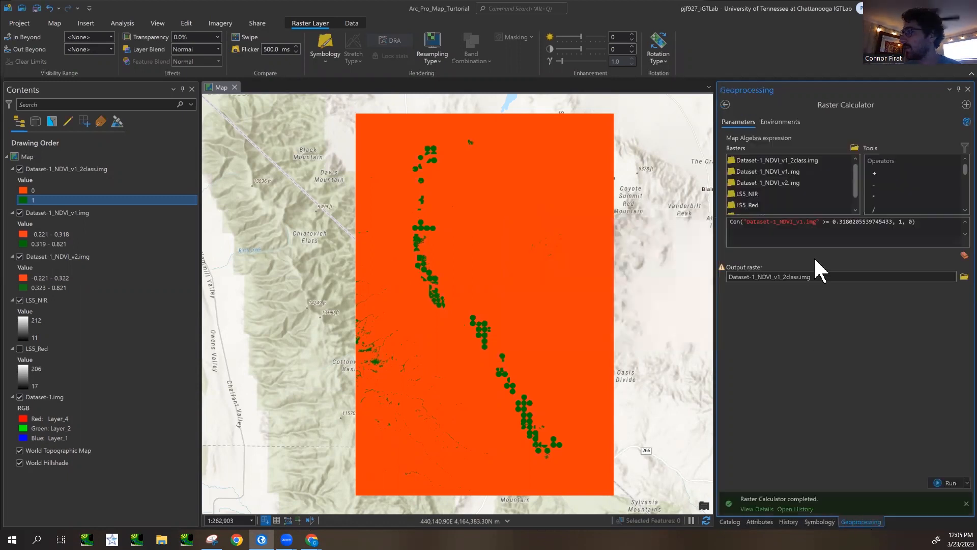
# - Strip the Con function and its true/false values, leaving the expression "Dataset-1_NDVI_v1.img" >= 0.3180205539745433
pyautogui.click(927, 224)
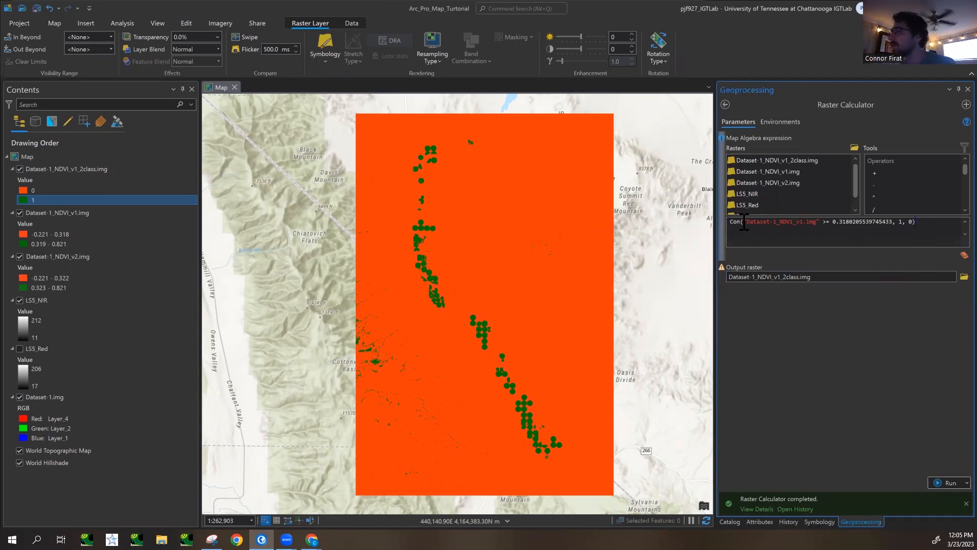
pyautogui.press('BackSpace')
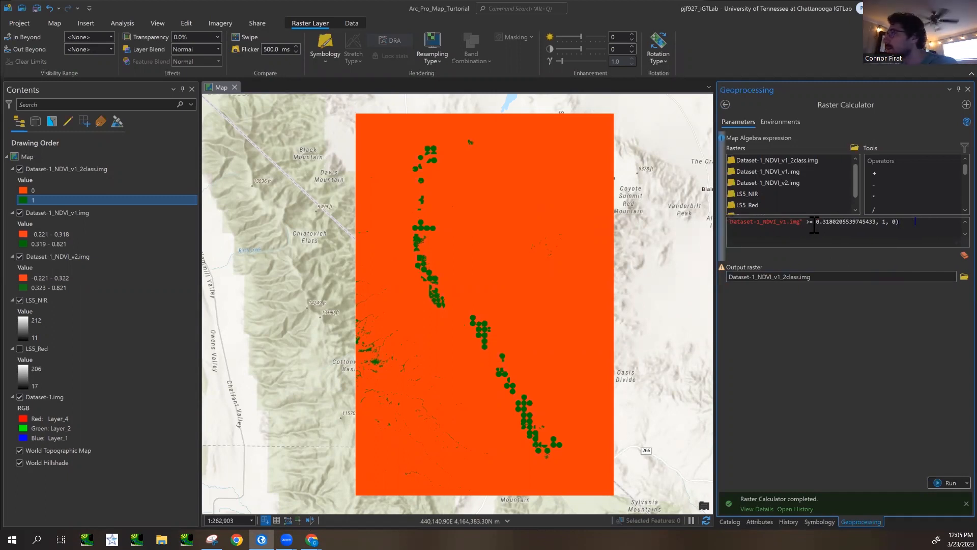
pyautogui.moveTo(879, 223); pyautogui.dragTo(900, 222)
pyautogui.press('BackSpace')
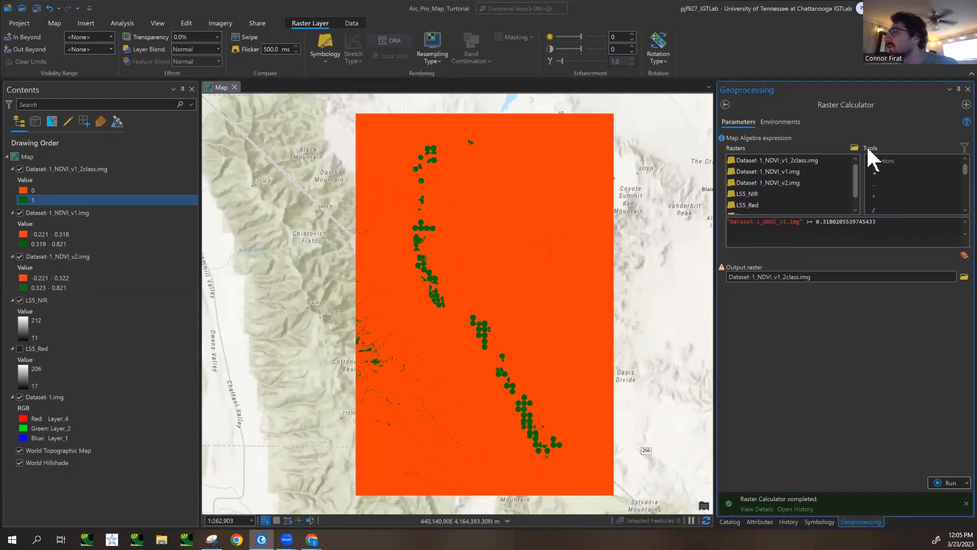
# - Run the calculation with Dataset-1_NDVI_v2_2class.img as output raster and toggle the new layer to compare it with Dataset-1_NDVI_v1_2class.img
pyautogui.click(781, 277)
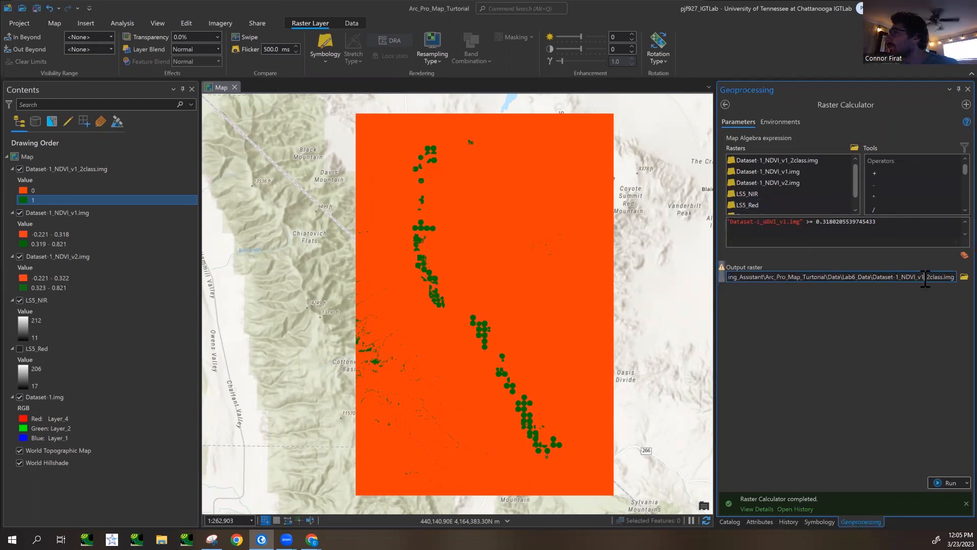
pyautogui.press('BackSpace')
pyautogui.write('2')
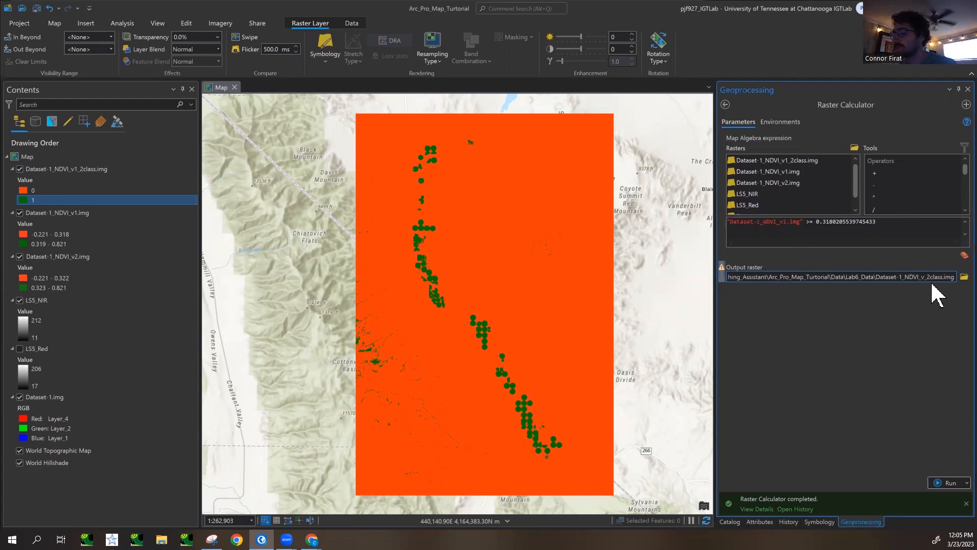
pyautogui.press('Return')
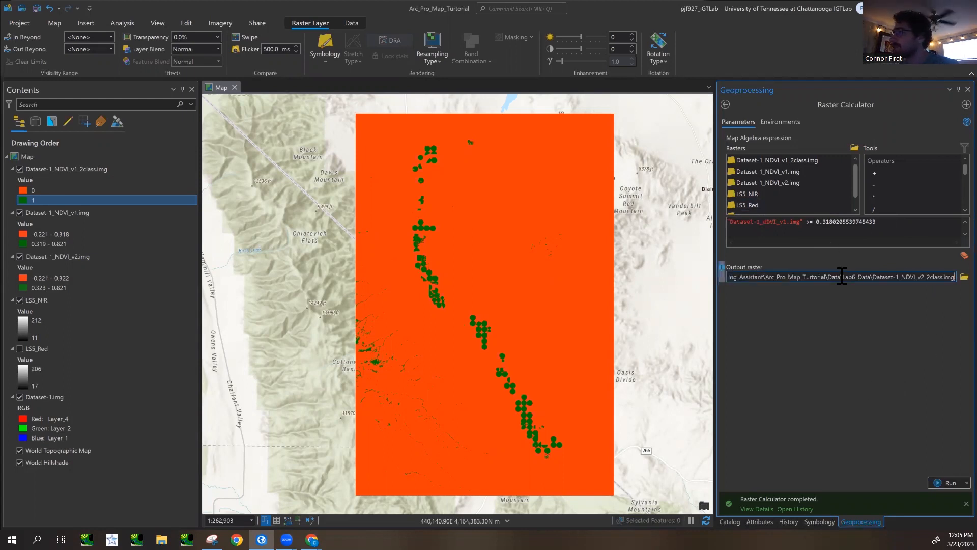
pyautogui.click(935, 484)
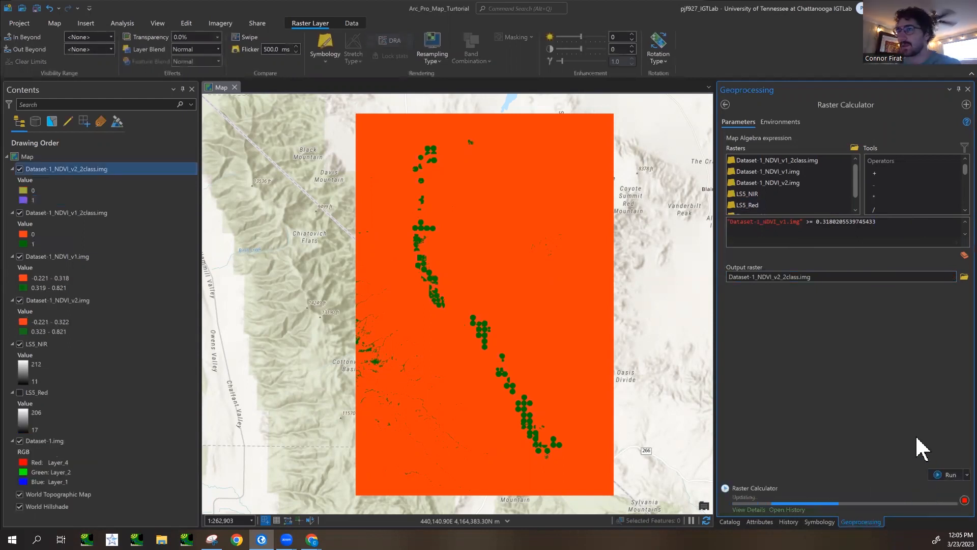
pyautogui.click(19, 169)
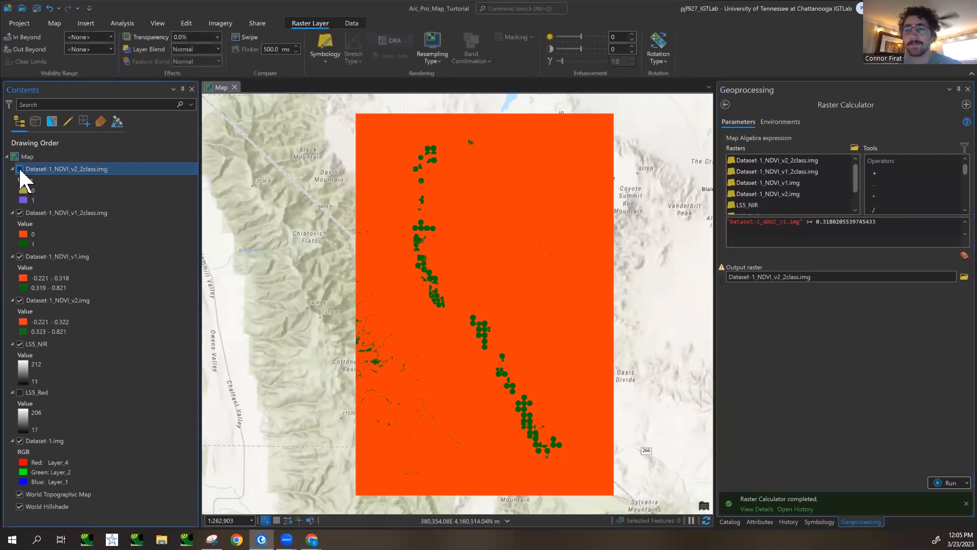
pyautogui.click(19, 169)
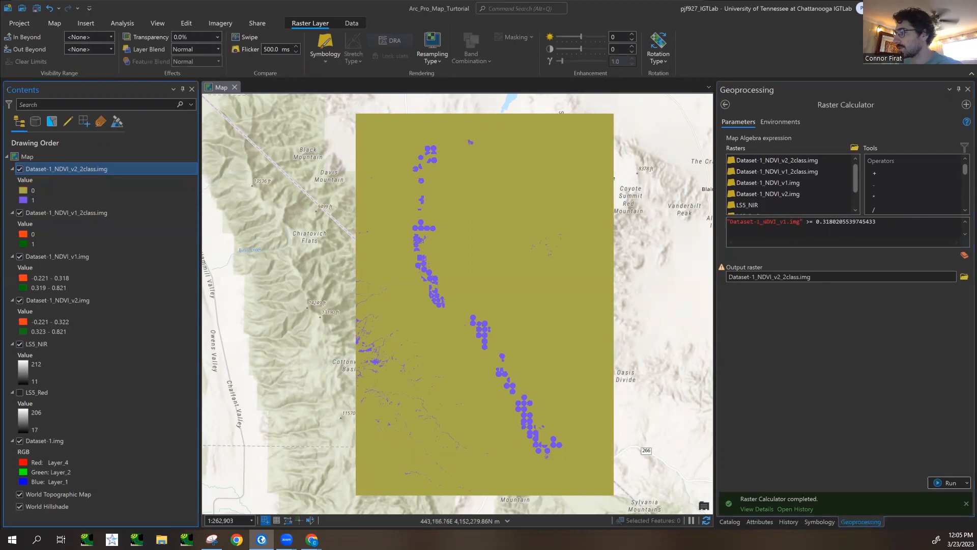
# - Reopen the earlier Apply Symbology From Layer run from the geoprocessing history
pyautogui.click(726, 105)
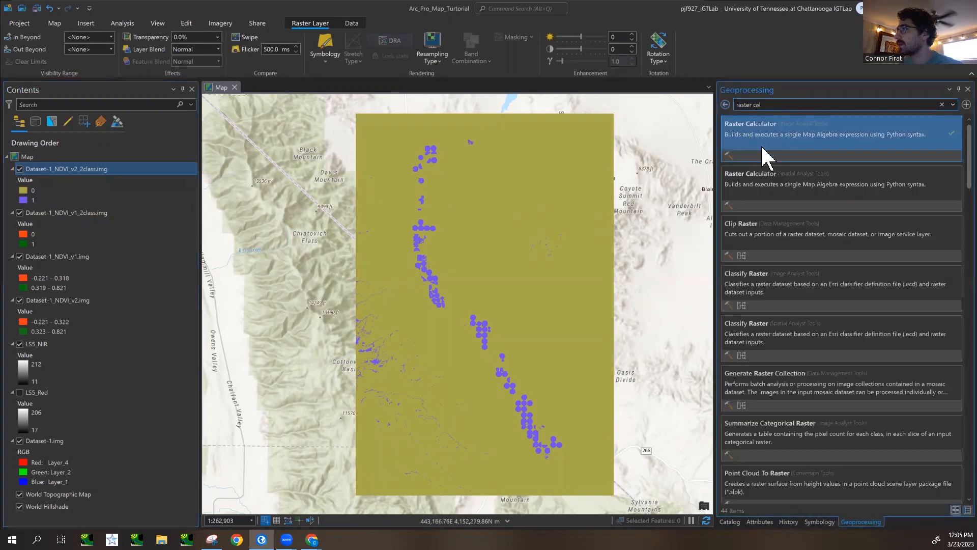
pyautogui.click(789, 522)
pyautogui.click(784, 203)
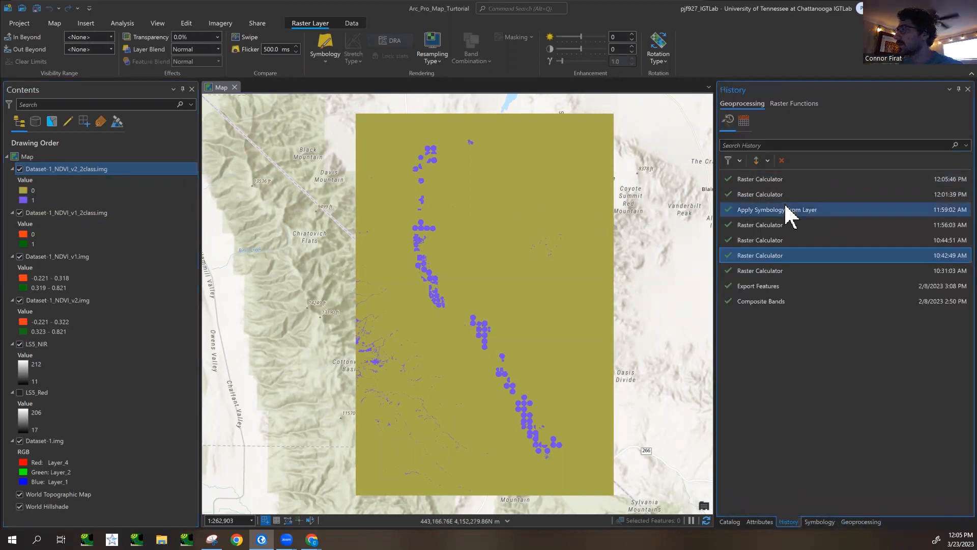
pyautogui.doubleClick(781, 206)
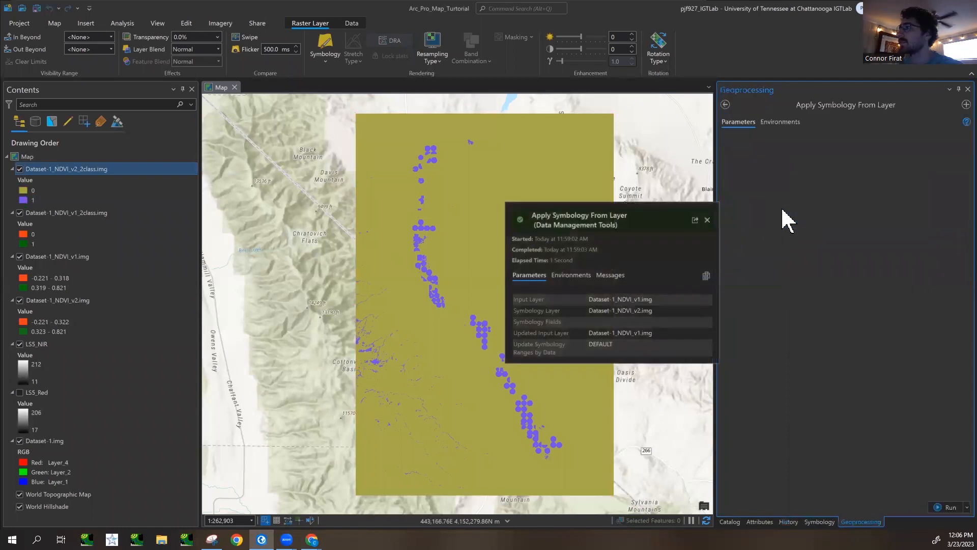
# - Apply the symbology of Dataset-1_NDVI_v1_2class.img to the input layer Dataset-1_NDVI_v2_2class.img
pyautogui.click(72, 212)
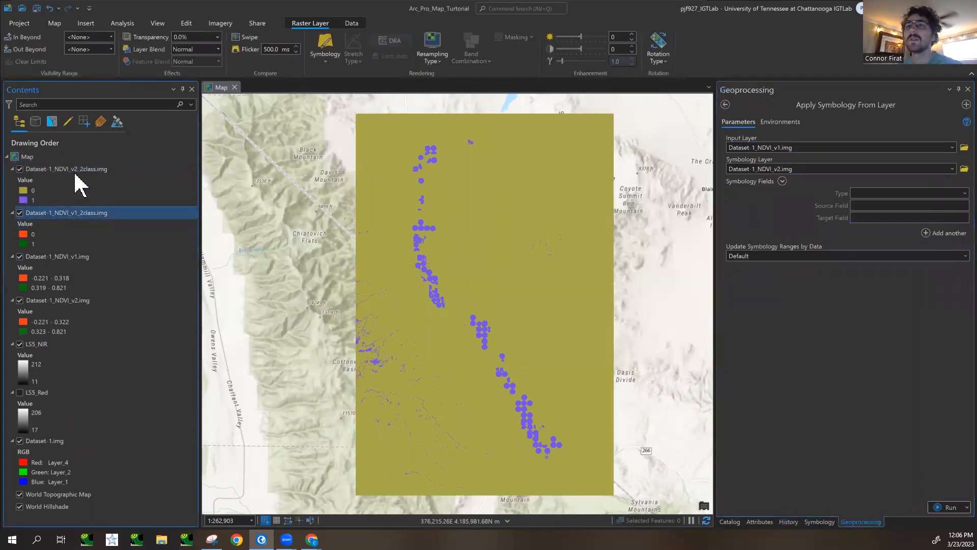
pyautogui.click(81, 169)
pyautogui.moveTo(79, 170); pyautogui.dragTo(815, 148)
pyautogui.keyDown('ctrl'); pyautogui.click(108, 217); pyautogui.keyUp('ctrl')
pyautogui.click(107, 216)
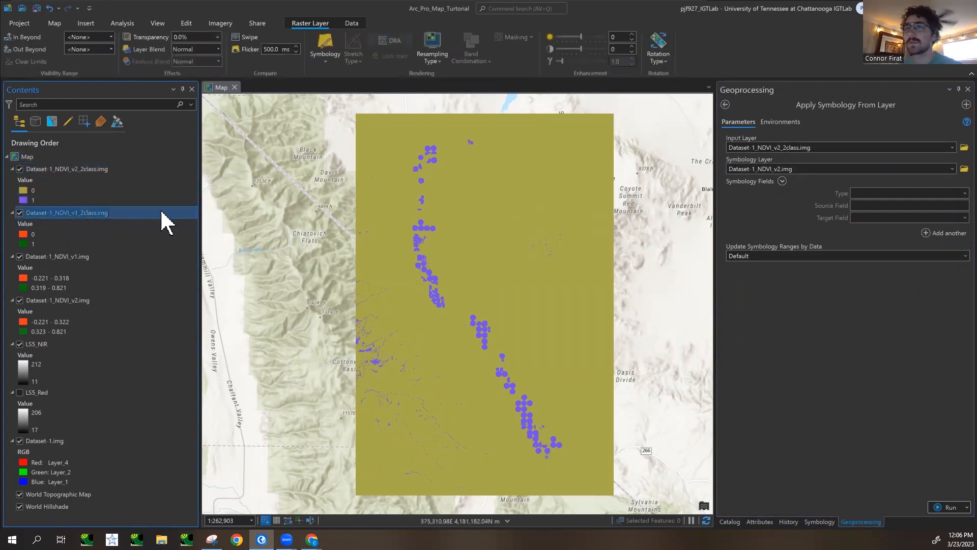
pyautogui.click(104, 257)
pyautogui.click(108, 213)
pyautogui.moveTo(88, 214); pyautogui.dragTo(793, 169)
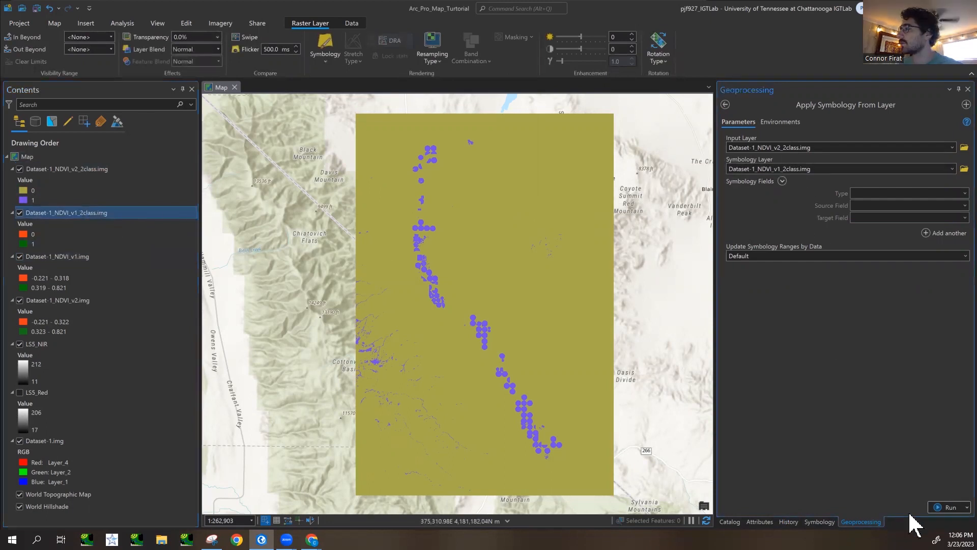
pyautogui.click(947, 507)
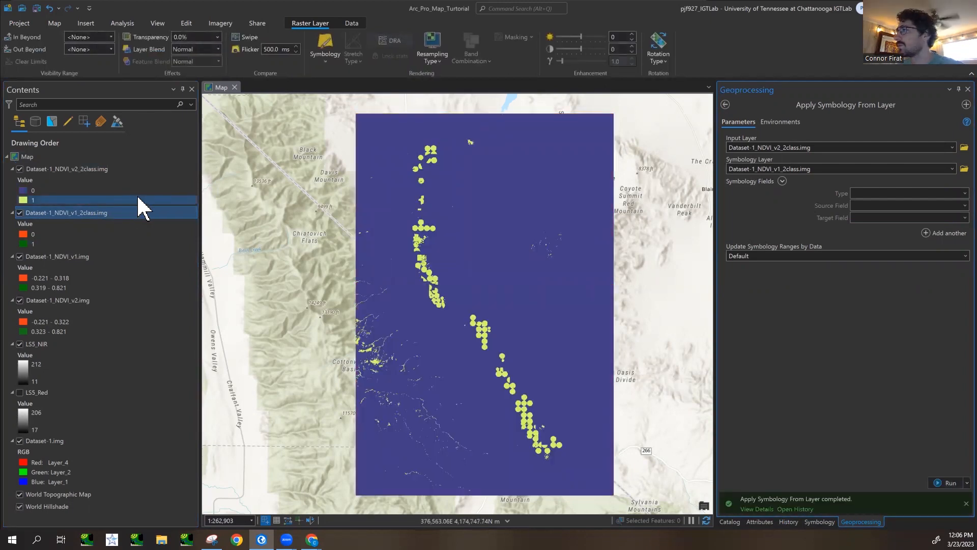
# - Look through the symbology field types, trying Value field and choosing Color expression field
pyautogui.click(102, 170)
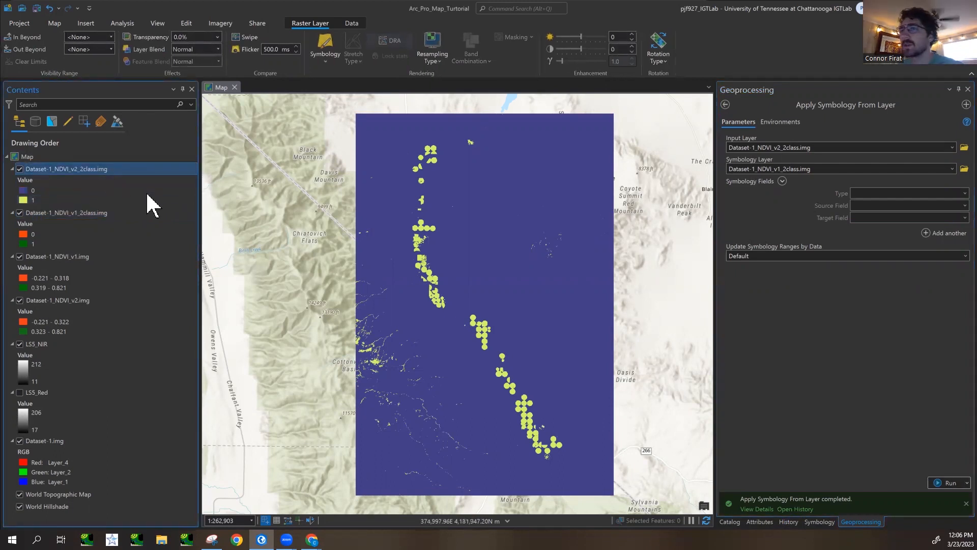
pyautogui.click(958, 195)
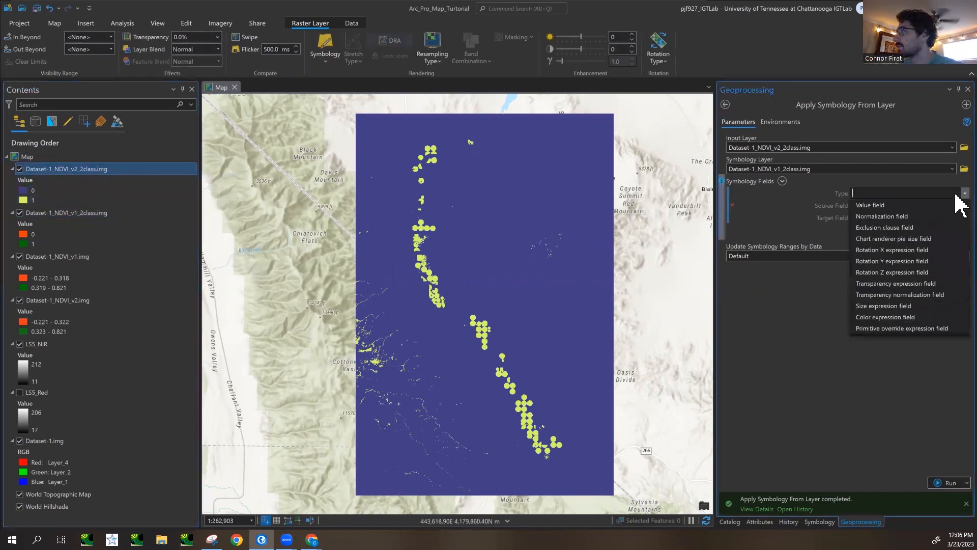
pyautogui.click(880, 203)
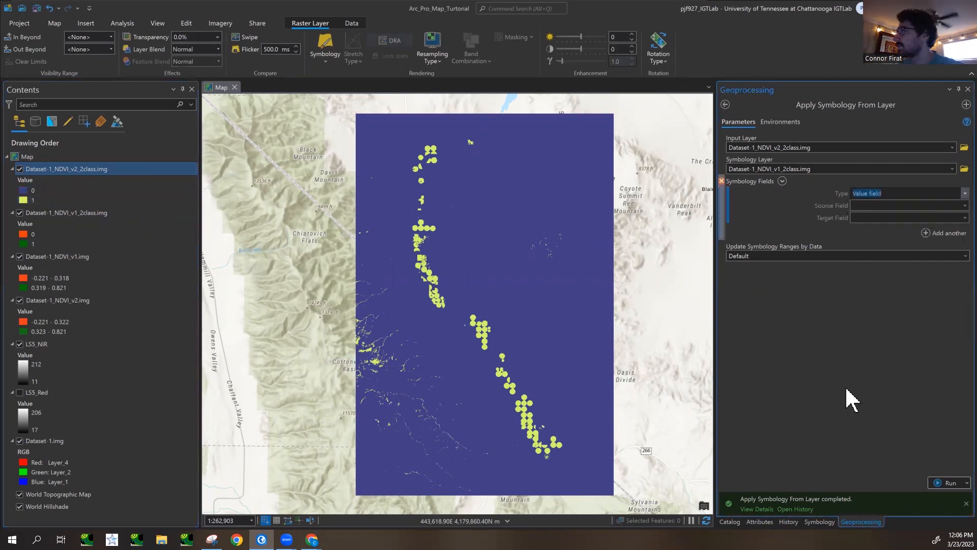
pyautogui.click(961, 198)
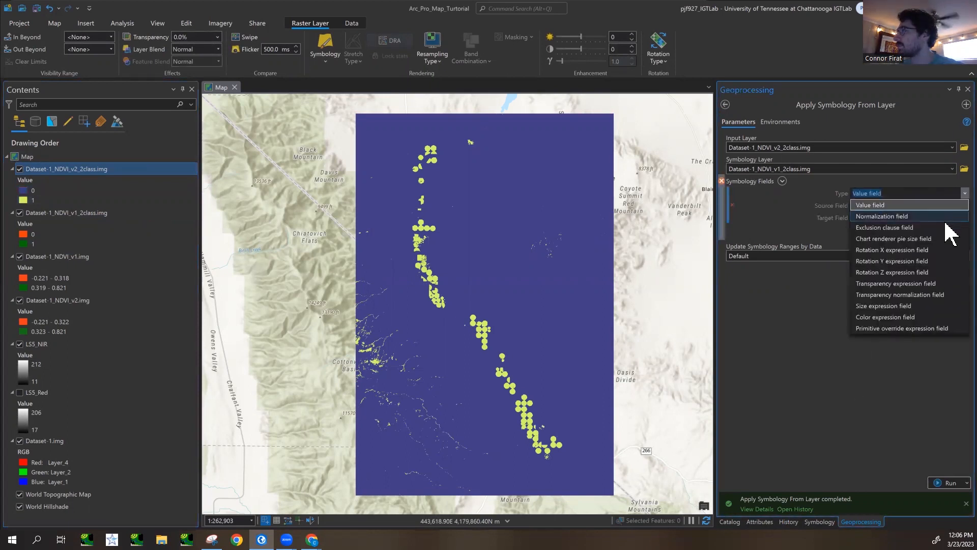
pyautogui.click(942, 317)
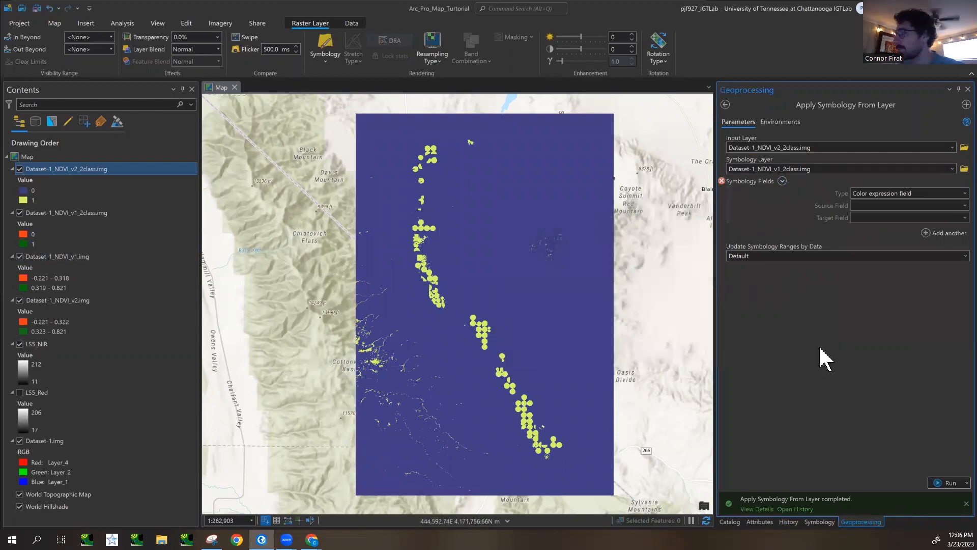
# - Hide both two-class rasters and open the symbology histogram of Dataset-1_NDVI_v1.img
pyautogui.click(21, 180)
pyautogui.click(20, 169)
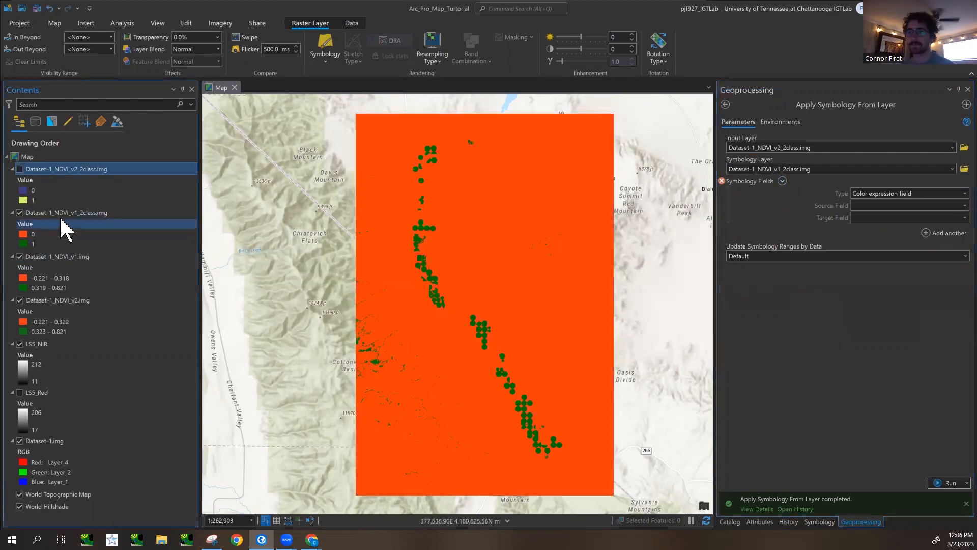
pyautogui.click(70, 213)
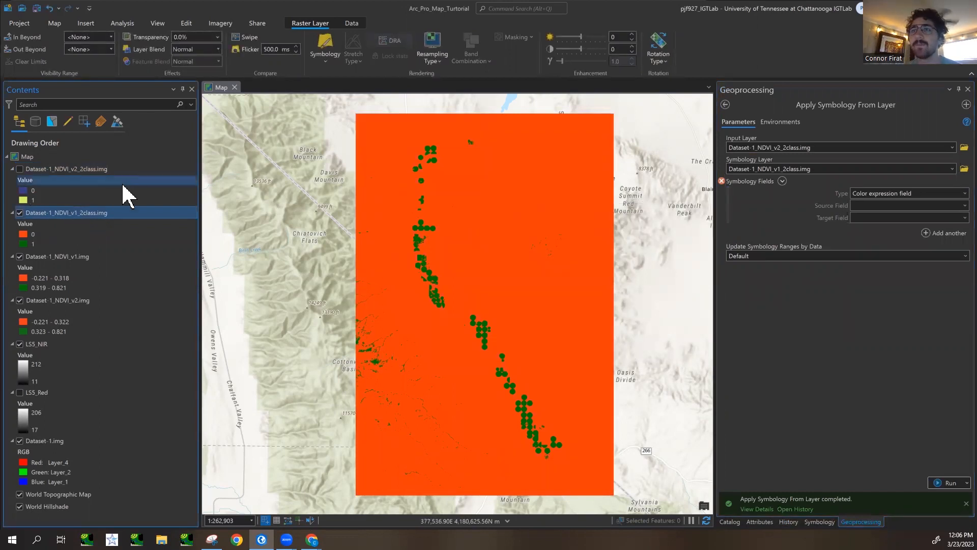
pyautogui.click(92, 256)
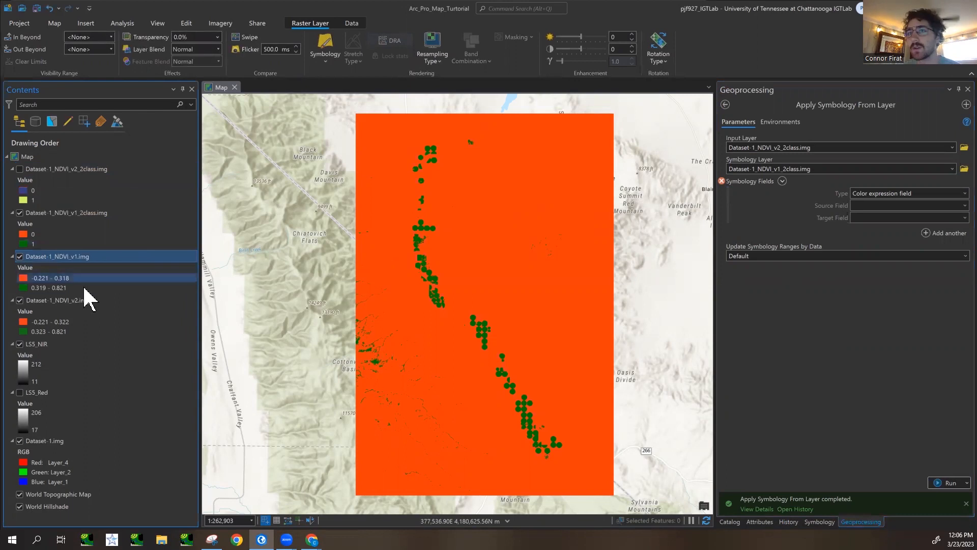
pyautogui.click(816, 522)
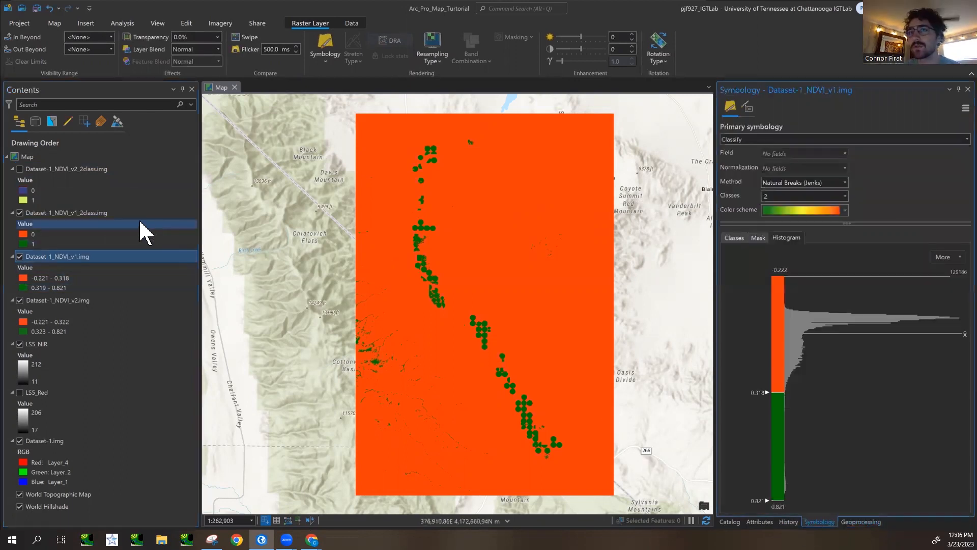
pyautogui.click(20, 213)
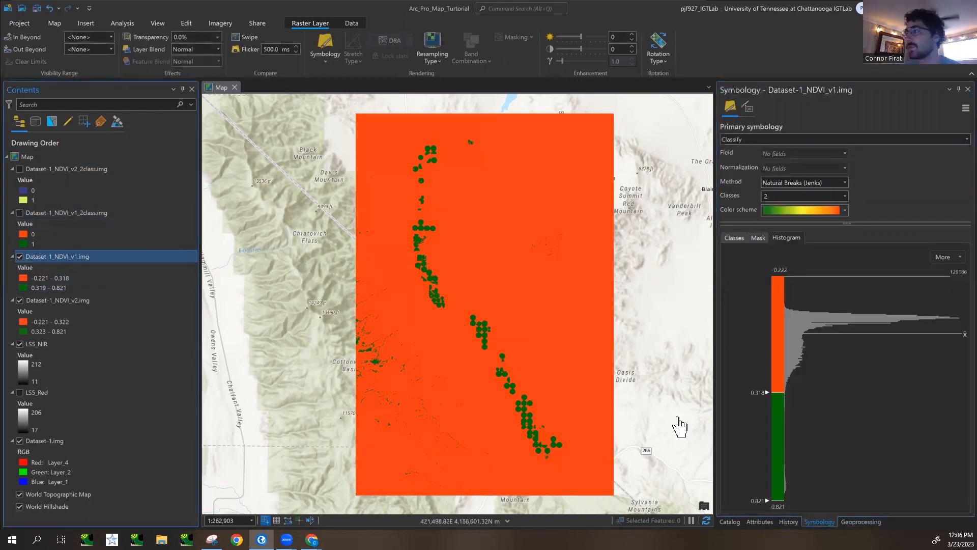
# - Shift the Dataset-1_NDVI_v1.img class break on the histogram to about 0.378, 0.704 and finally 0.385, examining the vegetation up close
pyautogui.moveTo(769, 402); pyautogui.dragTo(769, 408)
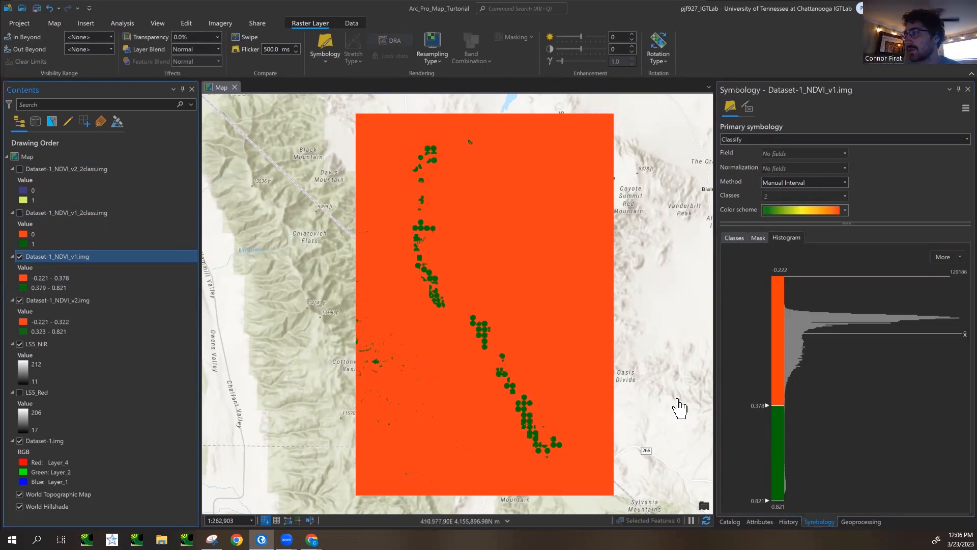
pyautogui.moveTo(768, 406); pyautogui.dragTo(772, 481)
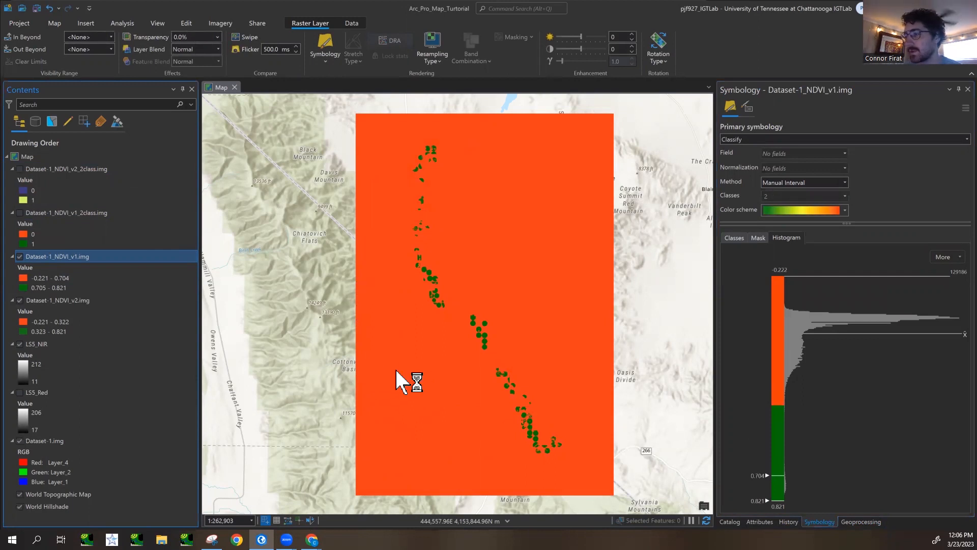
pyautogui.scroll(3, 393, 393)
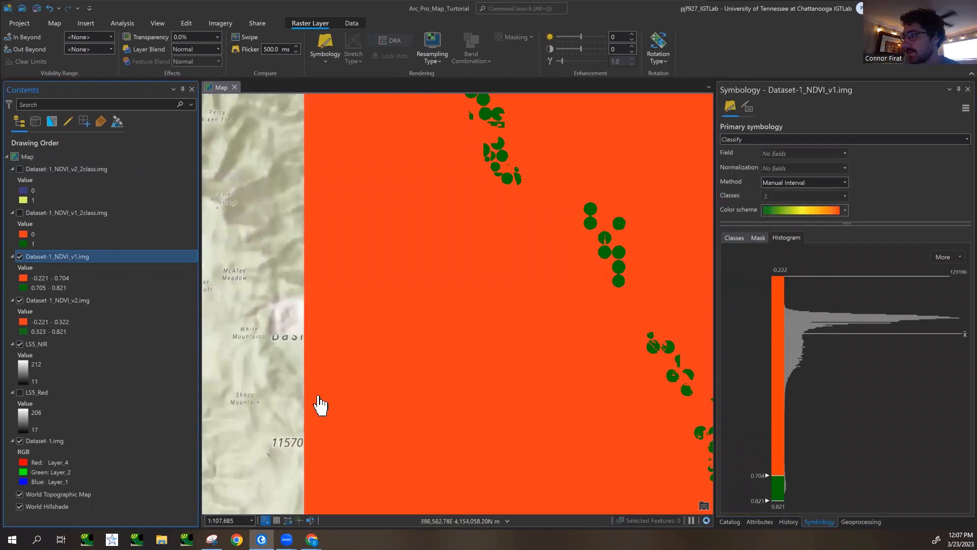
pyautogui.scroll(5, 318, 406)
pyautogui.moveTo(767, 477); pyautogui.dragTo(762, 409)
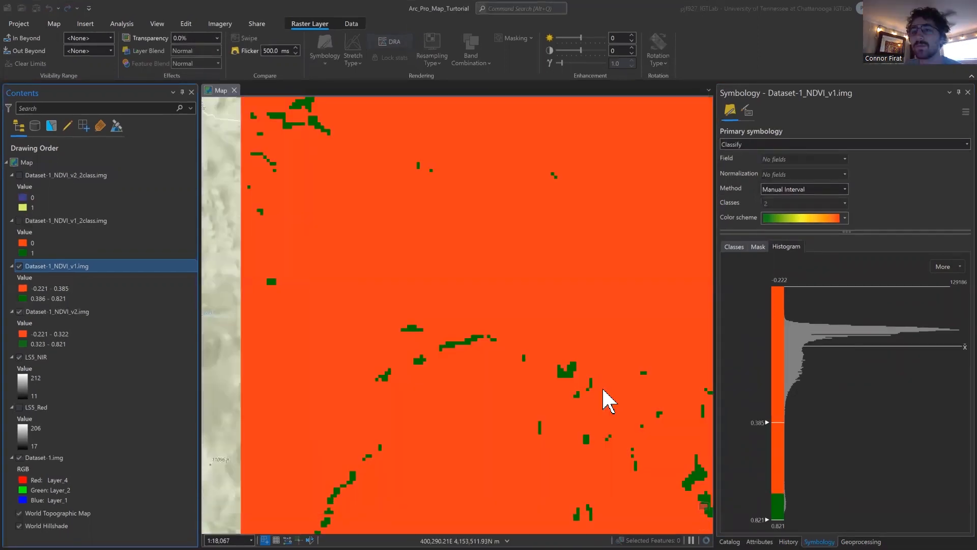
pyautogui.scroll(-5, 606, 397)
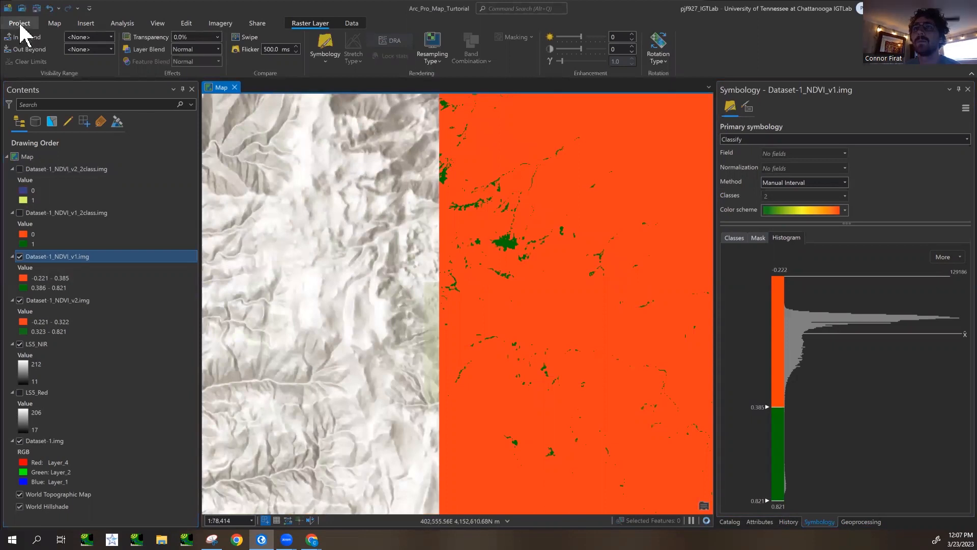
pyautogui.click(22, 25)
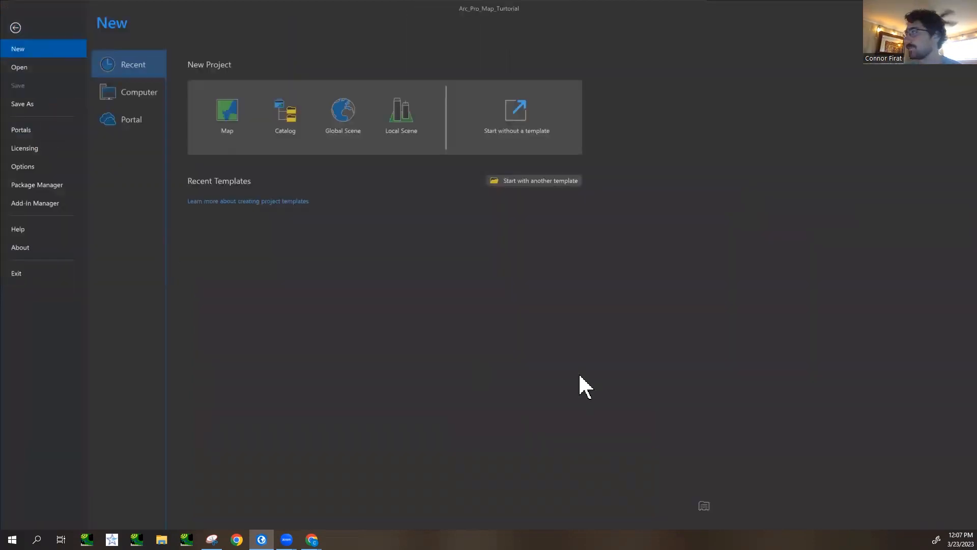
pyautogui.press('Escape')
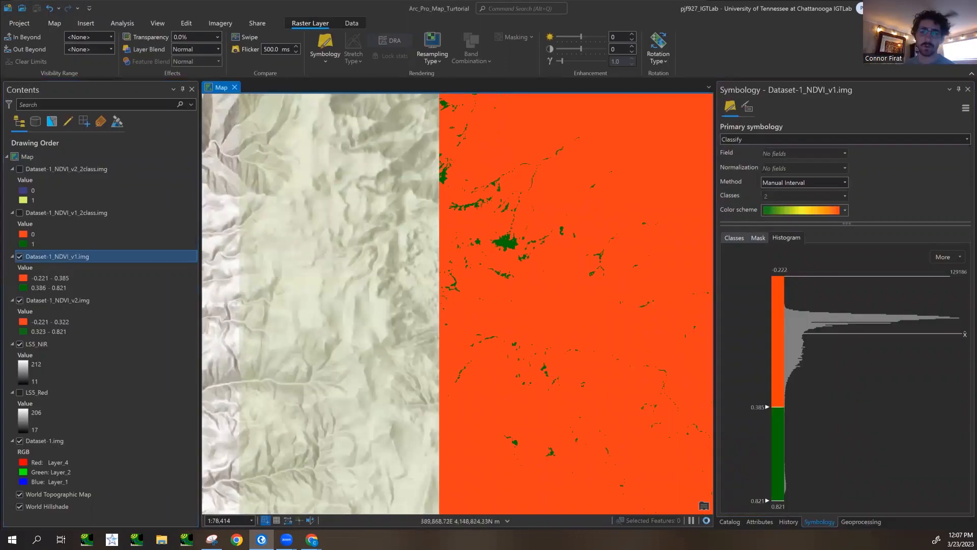